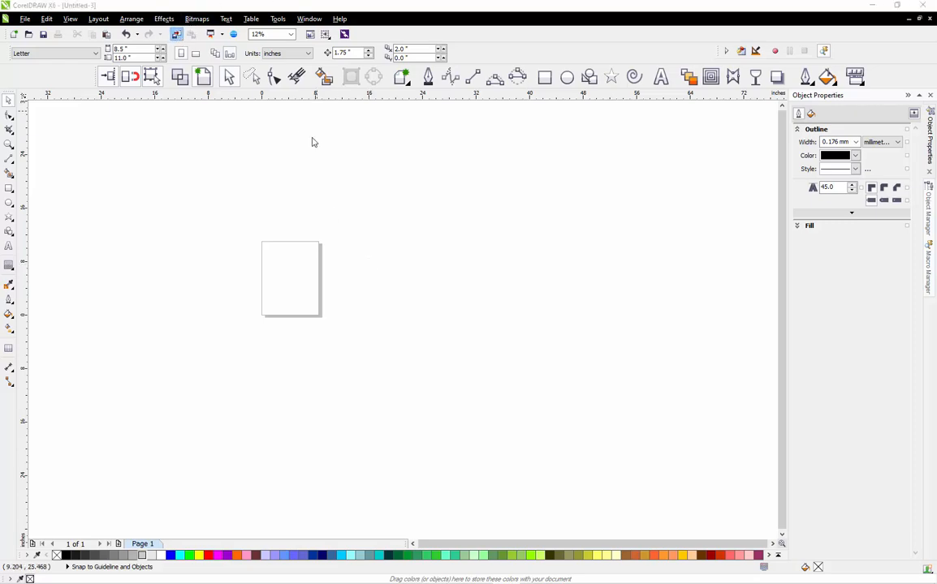
Import 2656465652.jpg from the Desktop and place it beside the blank page at its original size
key("ctrl+i")
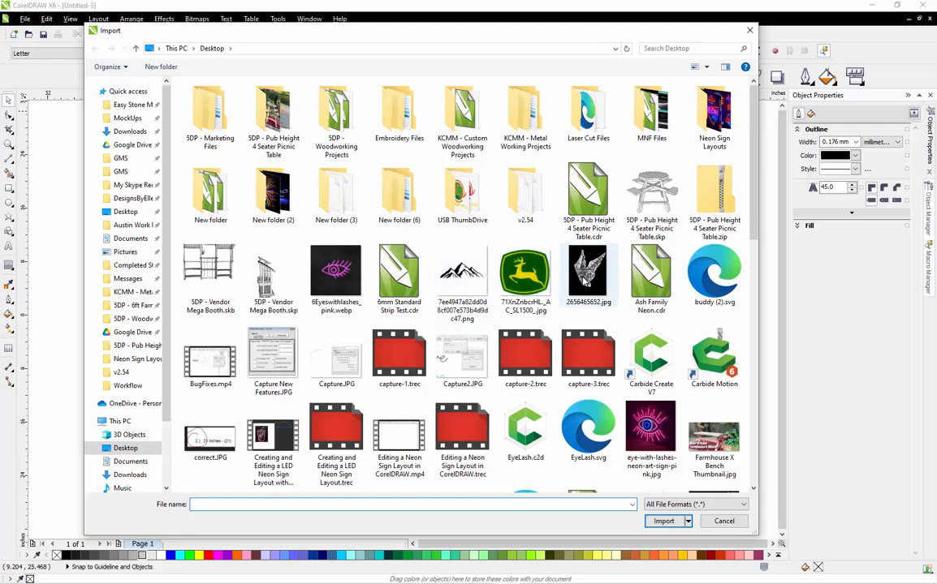
double_click(575, 282)
left_click(365, 258)
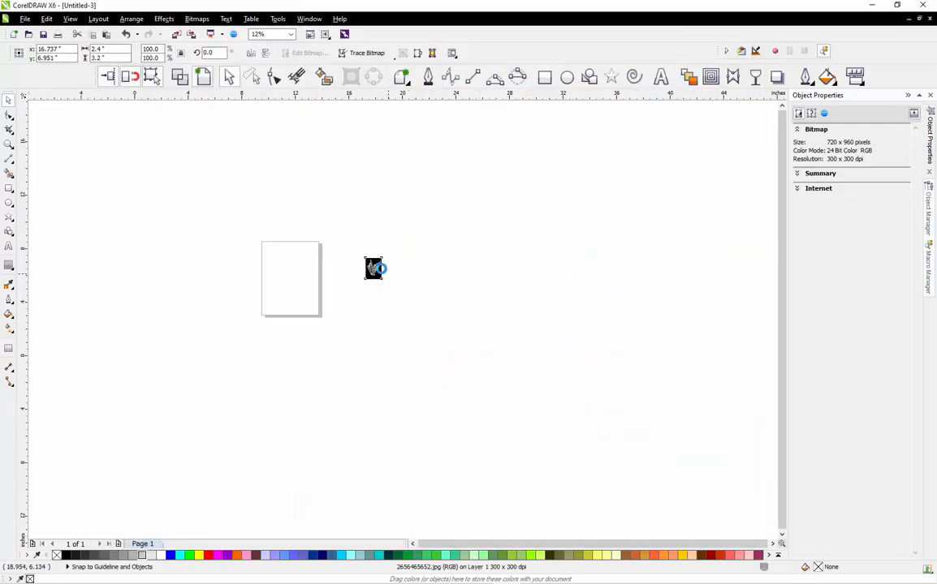
scroll(382, 271, "up", 3)
scroll(342, 245, "up", 2)
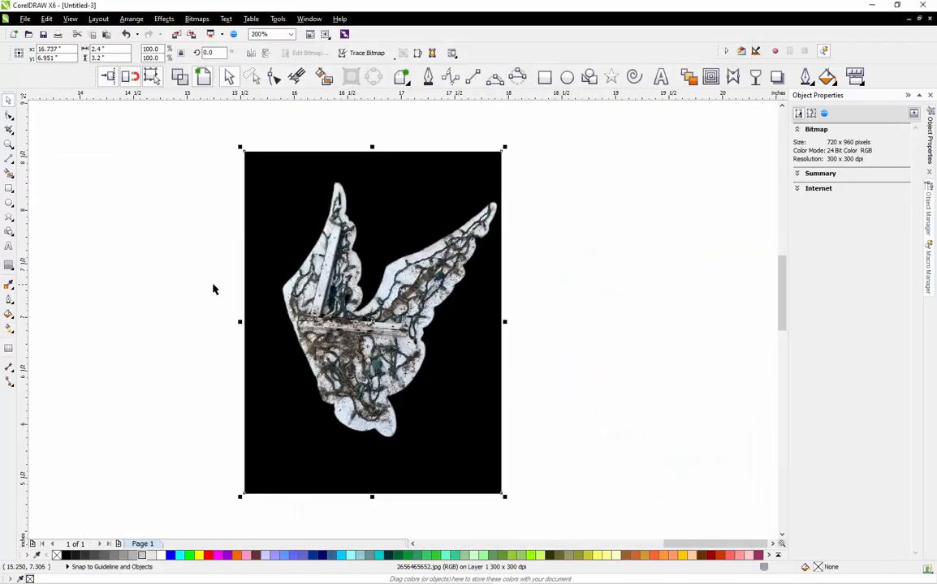
left_click(214, 290)
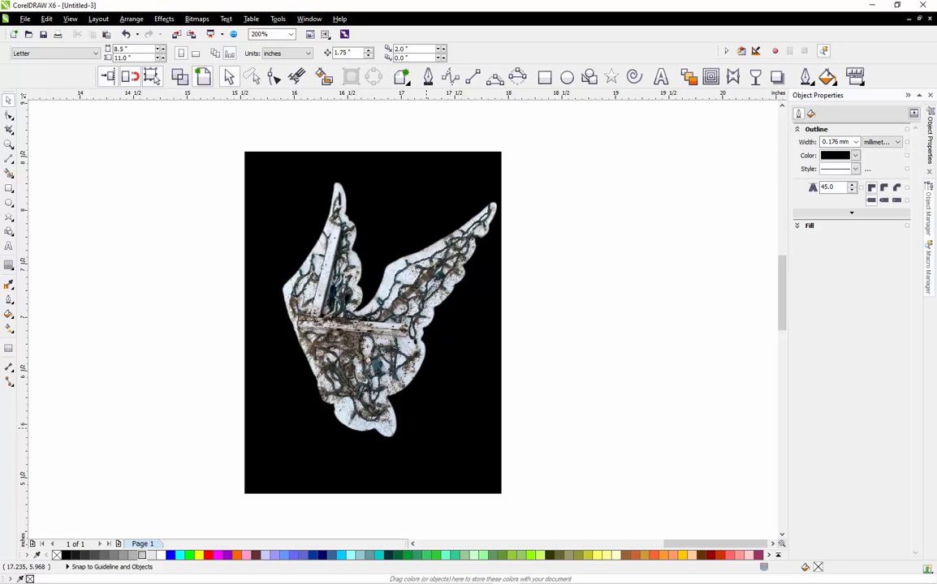
Draw a straight line along the outer edge of the upright board on the wing, about 0.22 by 0.84 inches
scroll(327, 258, "up", 1)
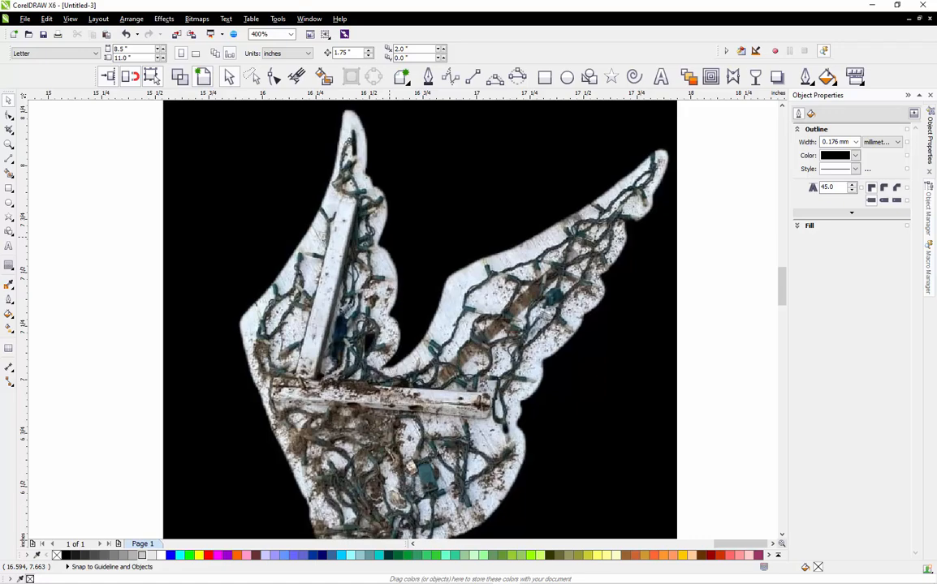
left_click(472, 77)
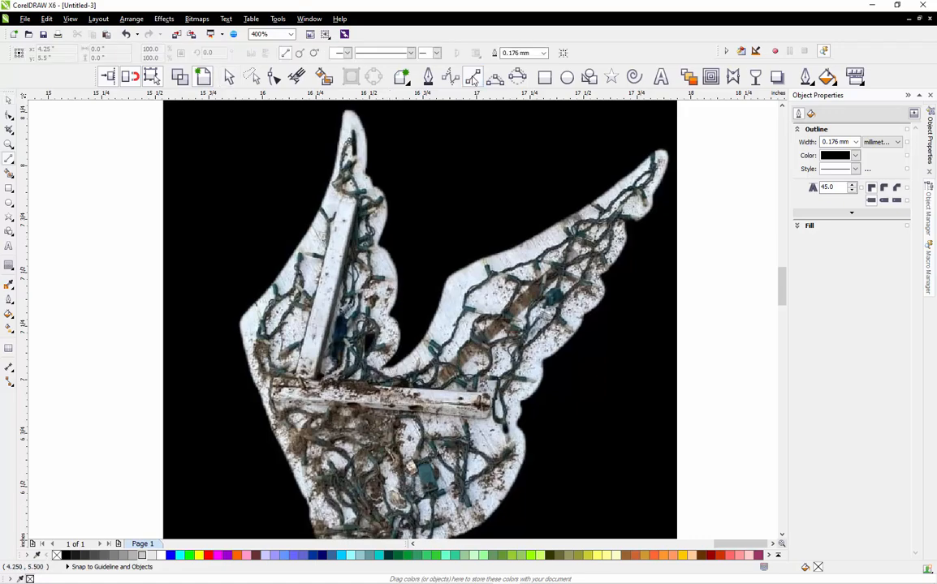
scroll(337, 170, "up", 1)
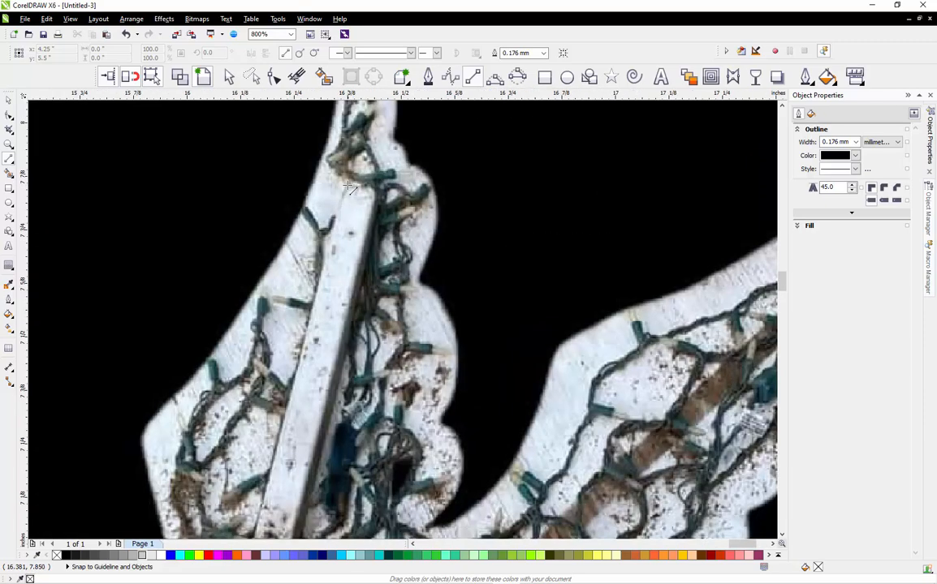
mouse_move(313, 172)
left_mouse_down()
mouse_move(230, 441)
mouse_move(243, 544)
mouse_move(240, 402)
mouse_move(254, 446)
left_mouse_up()
scroll(309, 260, "down", 2)
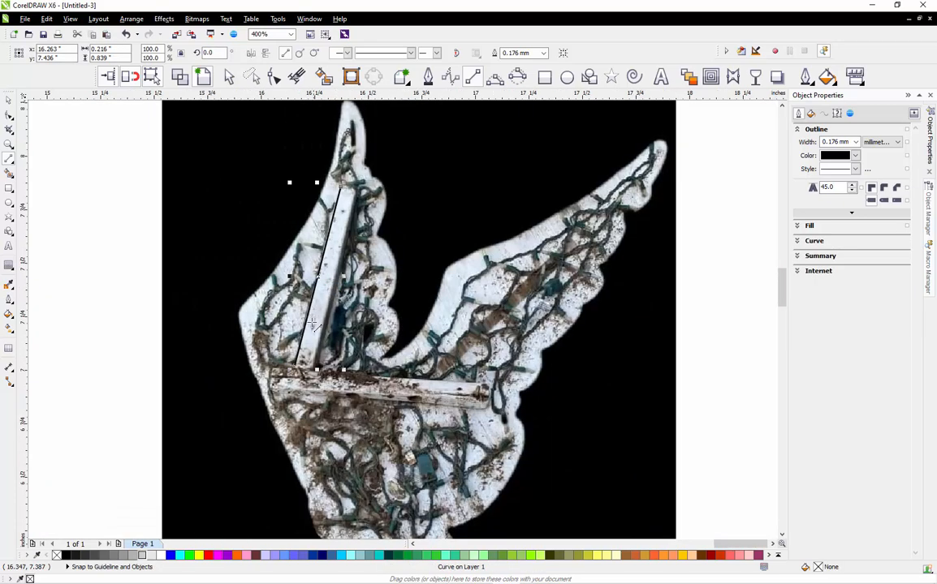
left_click(8, 98)
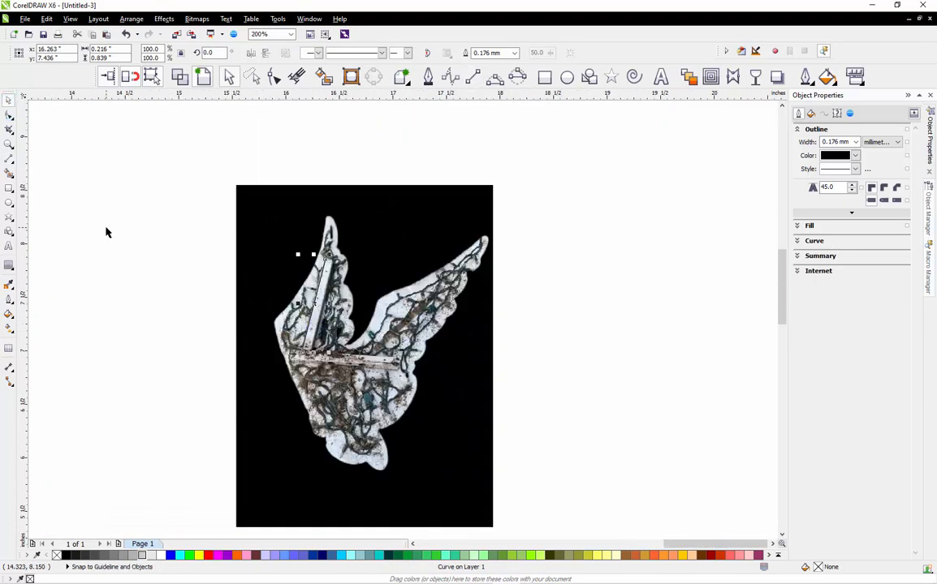
left_click(130, 228)
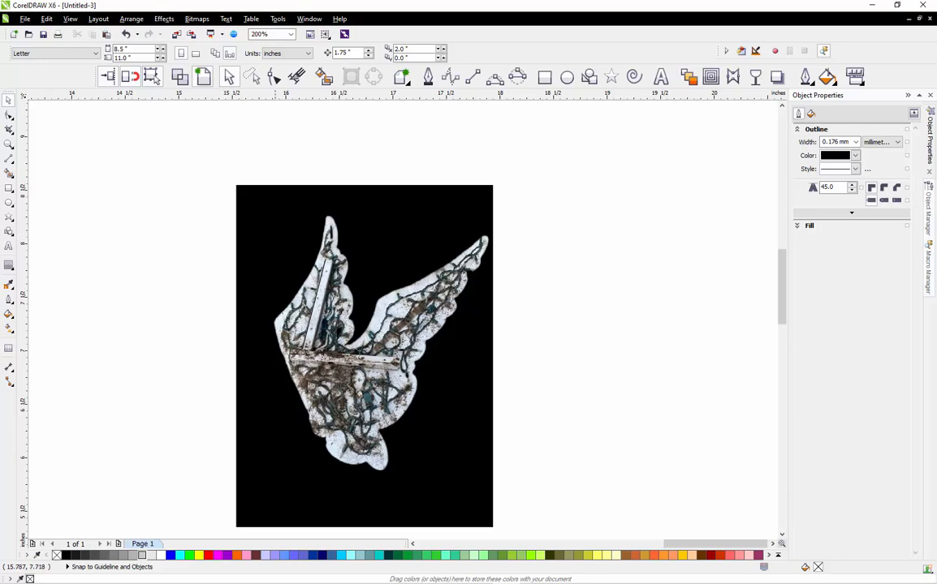
Enlarge the photo and the traced line together to about 4.97 by 6.63 inches
left_click(322, 281)
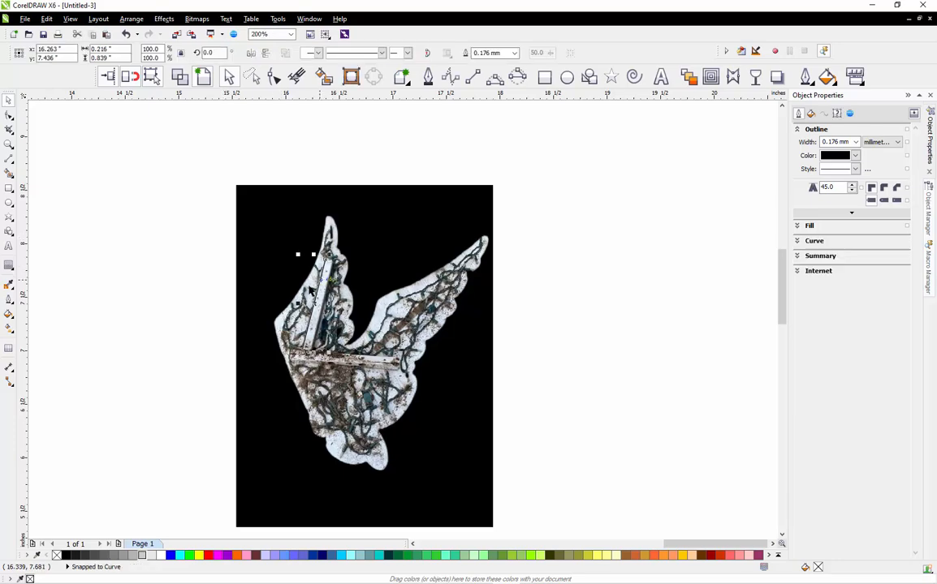
left_click(178, 286)
scroll(226, 153, "down", 1)
left_click_drag(192, 145, 411, 392)
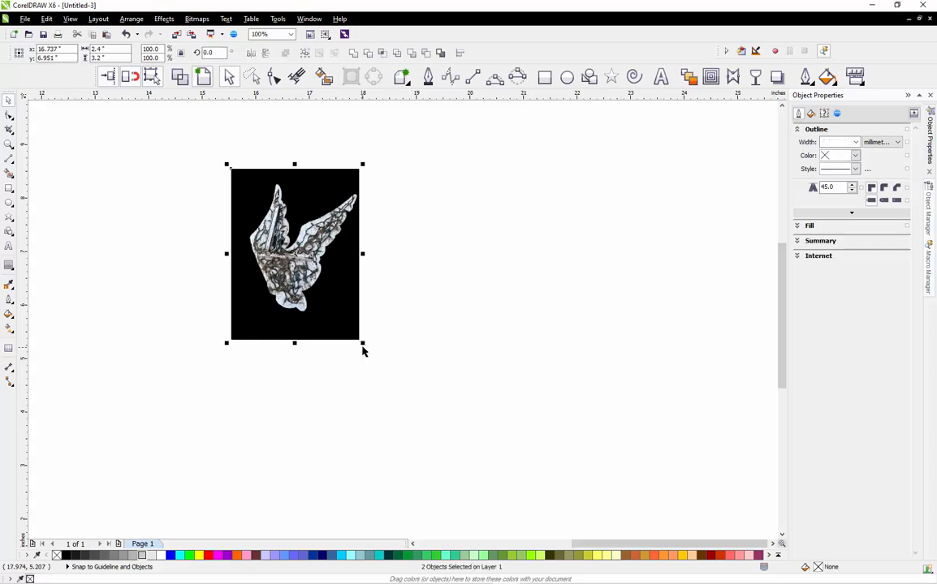
left_click_drag(364, 350, 643, 542)
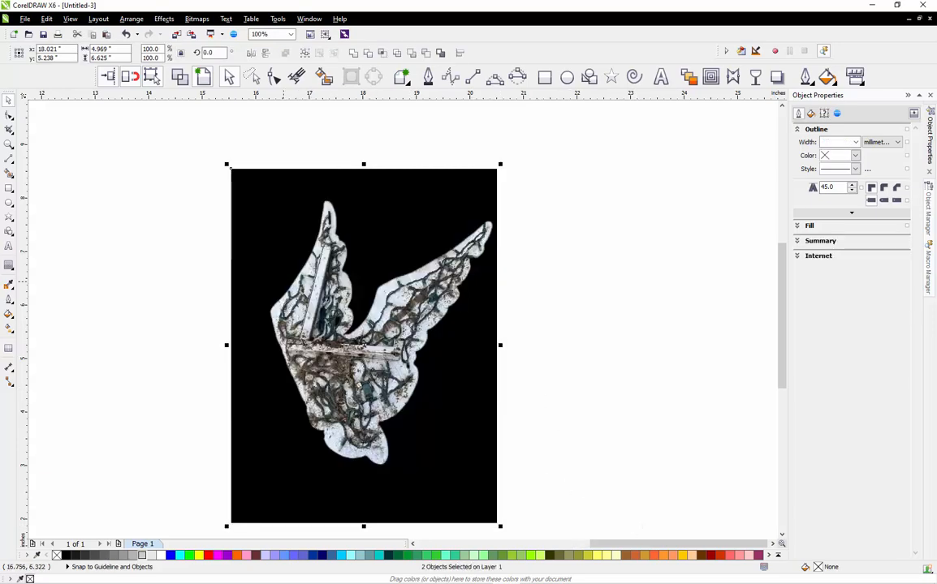
left_click(198, 277)
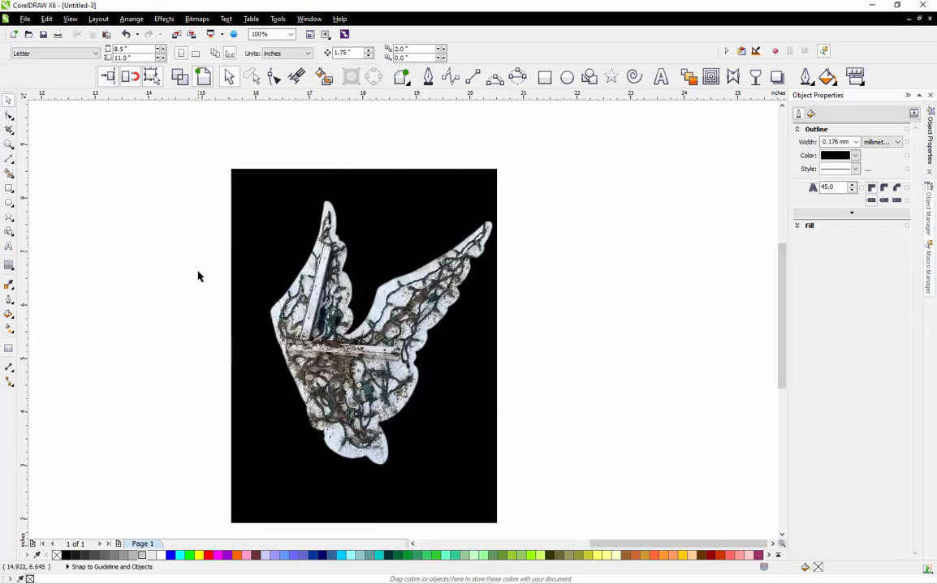
Look up the curve length of the line traced along the upright board
left_click(316, 287)
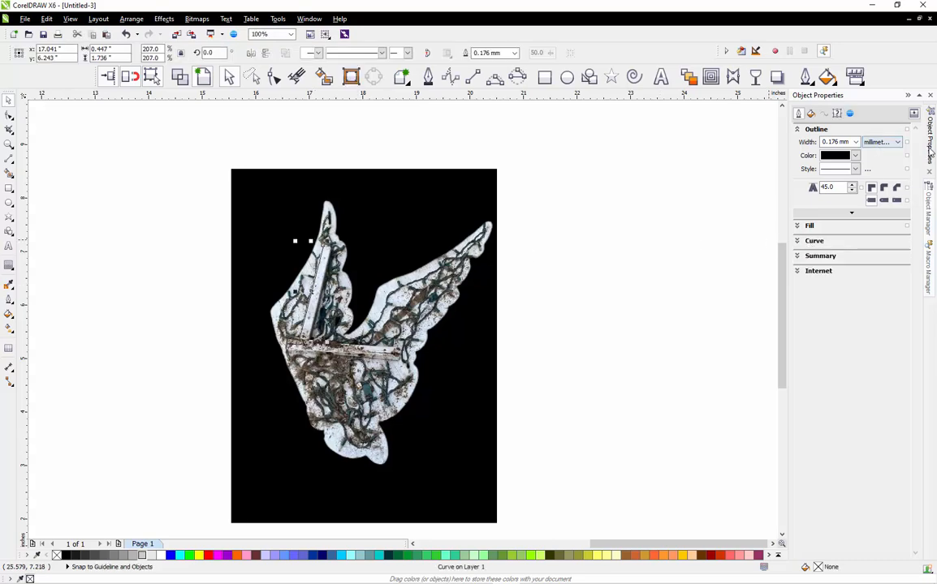
left_click(798, 242)
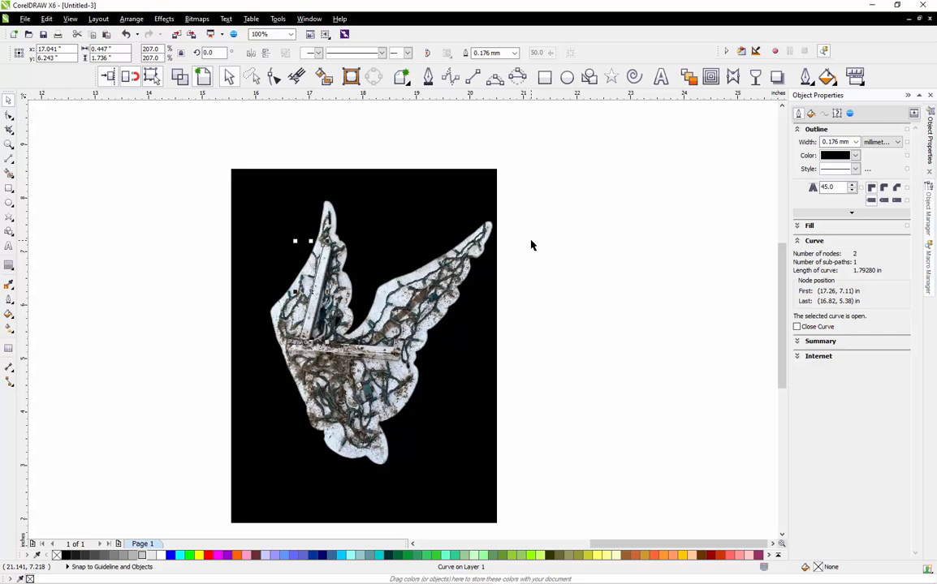
left_click(548, 268)
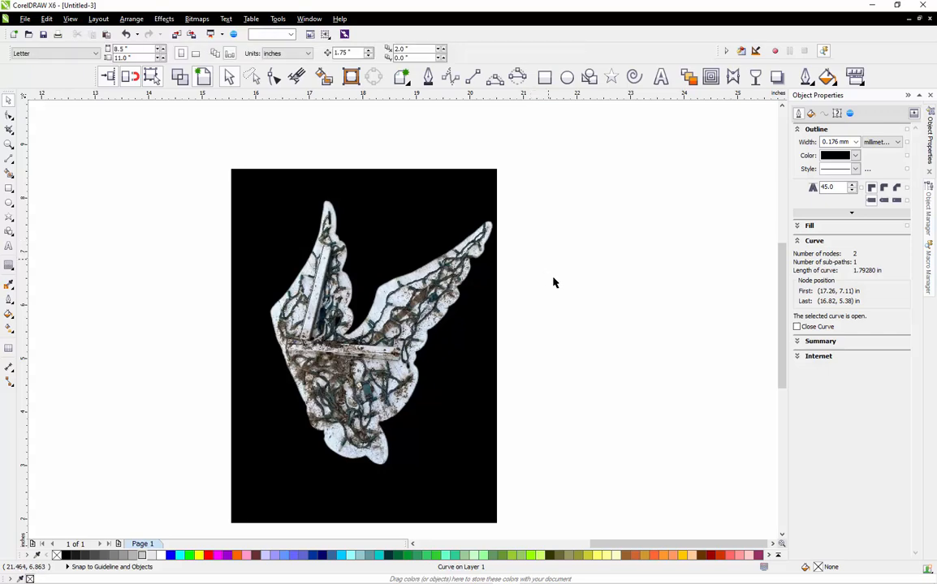
Switch to Calculator, clear it and enter 24.375 as the board's real length
mouse_move(532, 582)
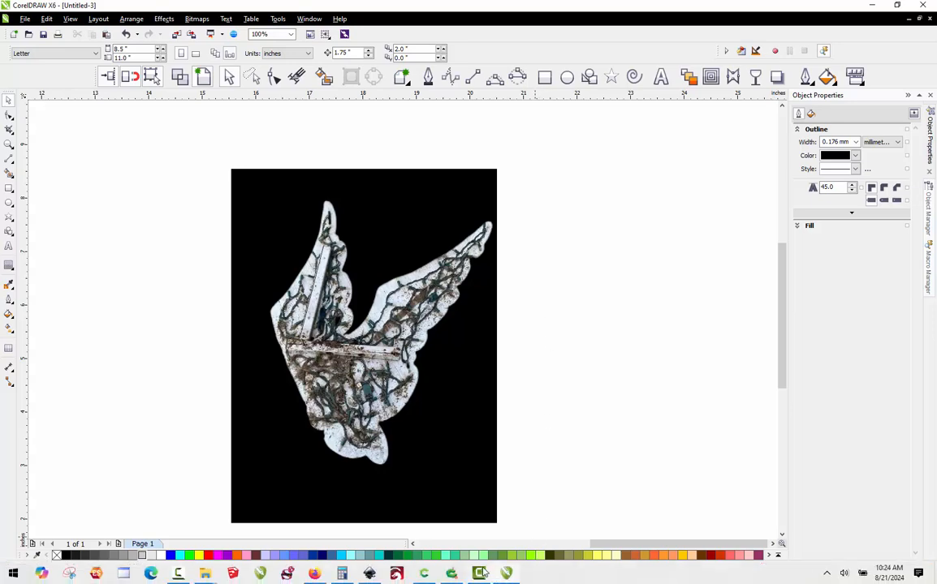
left_click(344, 573)
left_click(593, 216)
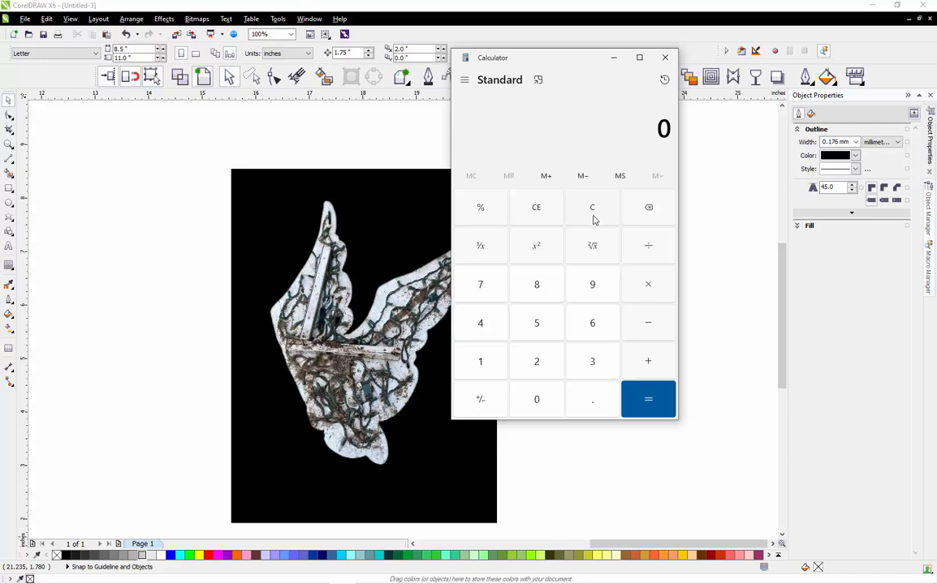
left_click(541, 363)
left_click(489, 329)
left_click(599, 405)
left_click(591, 362)
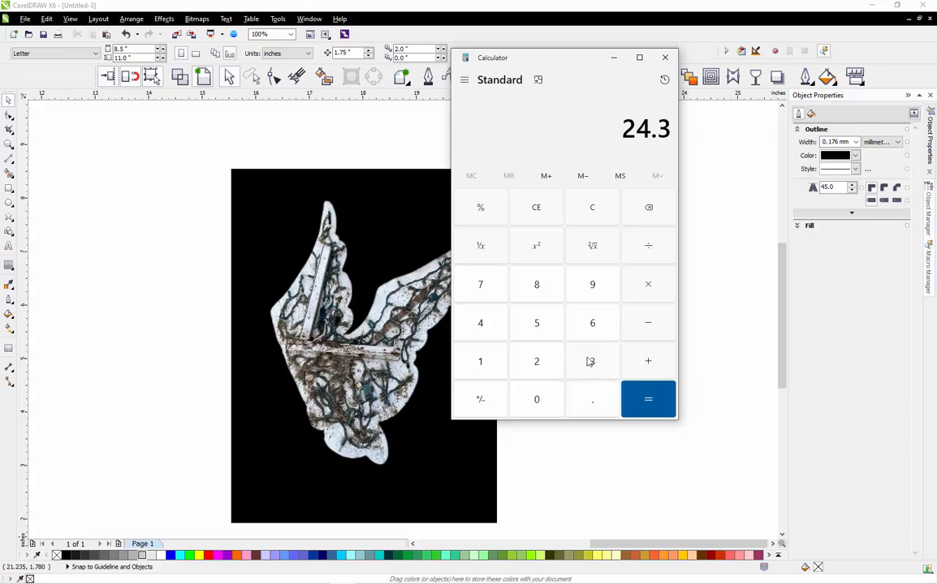
left_click(470, 284)
left_click(536, 325)
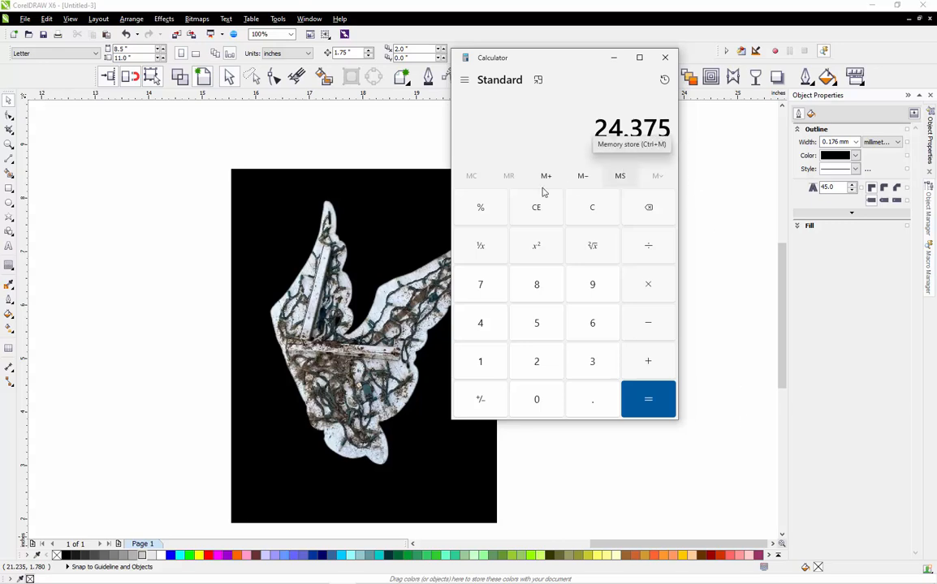
Return to CorelDRAW and recheck the traced line's curve length
left_click(276, 5)
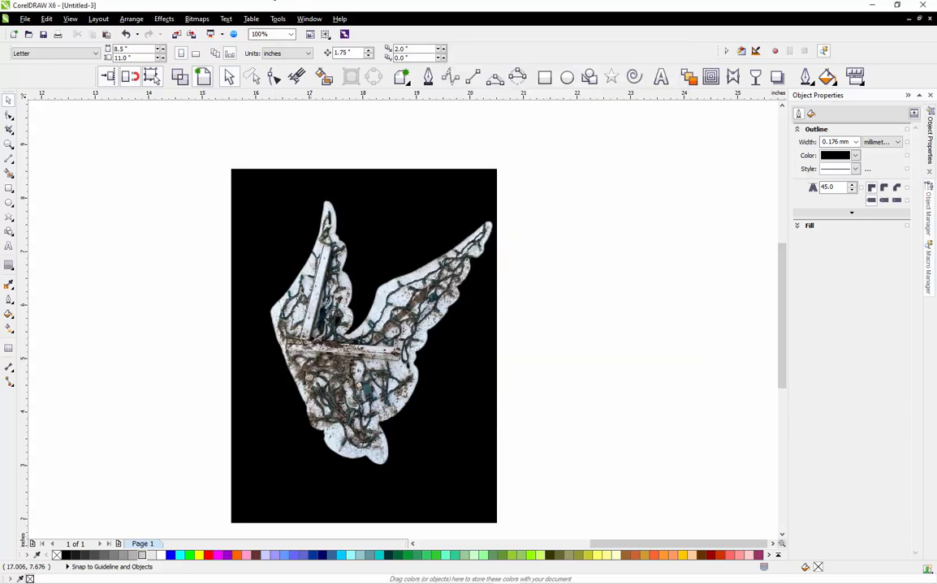
left_click(320, 252)
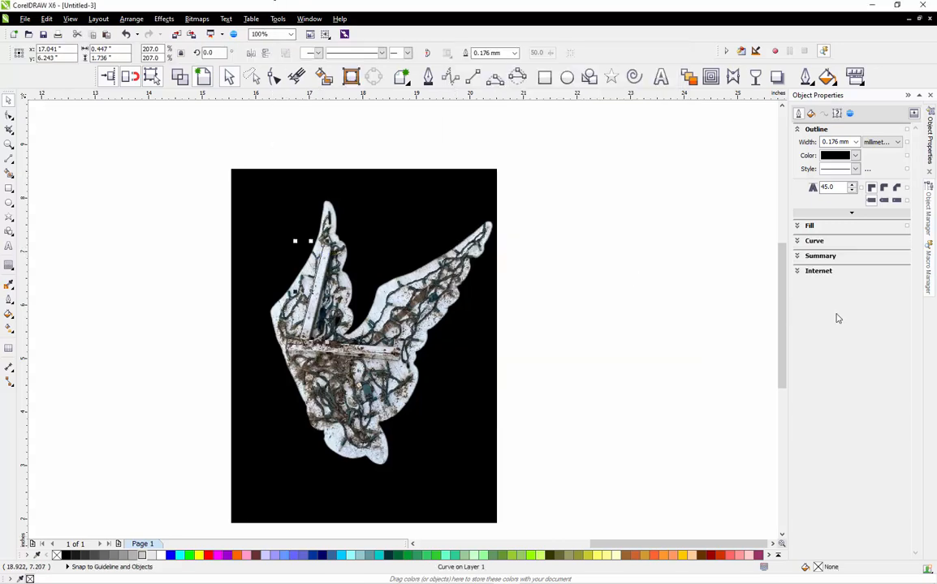
left_click(813, 241)
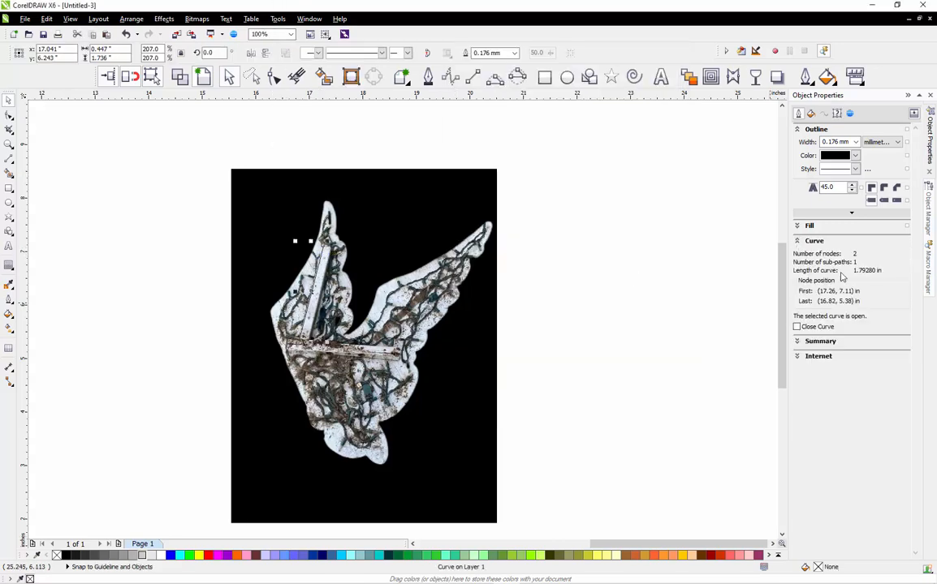
Switch back to Calculator and divide 24.375 by 1.792 to get the scale factor
left_click(343, 575)
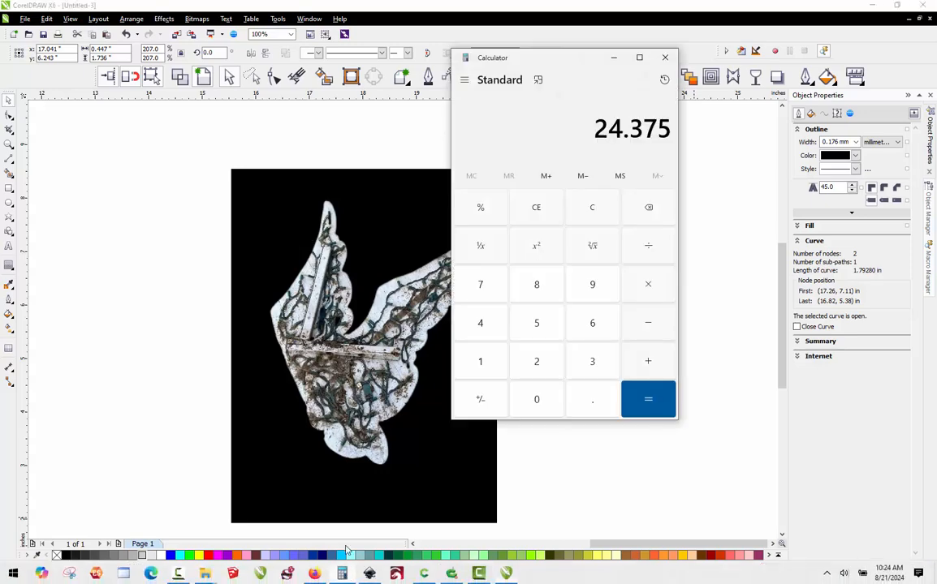
left_click(649, 253)
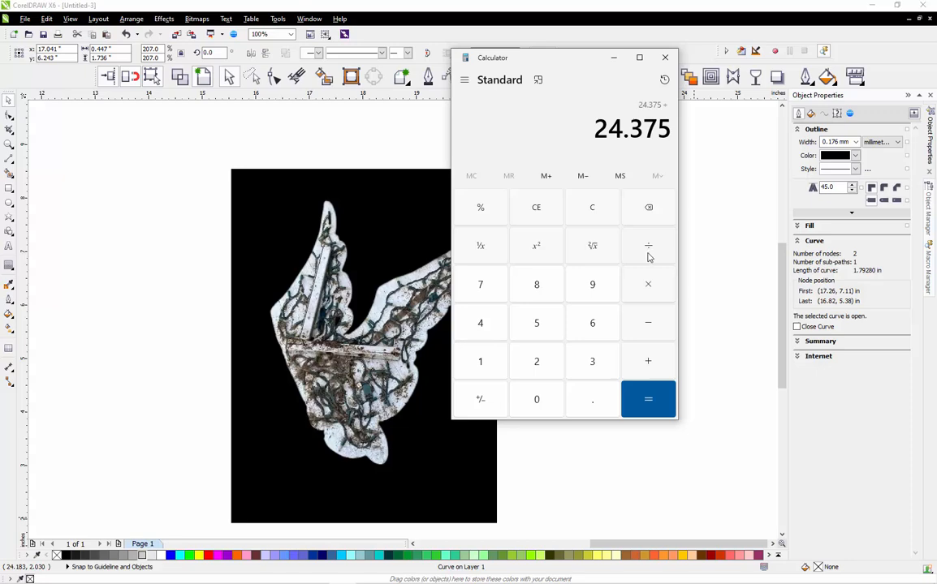
left_click(485, 367)
left_click(600, 406)
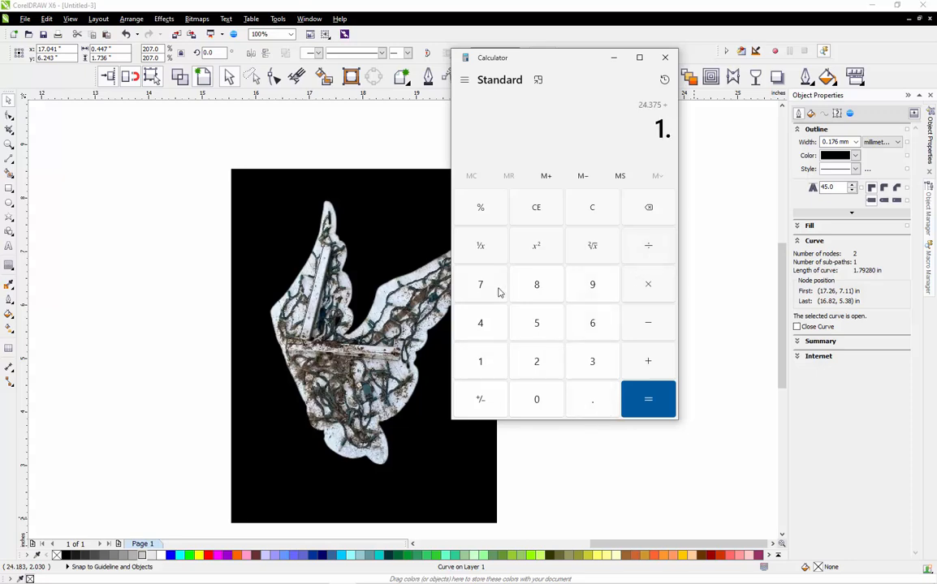
left_click(485, 285)
left_click(573, 294)
left_click(542, 363)
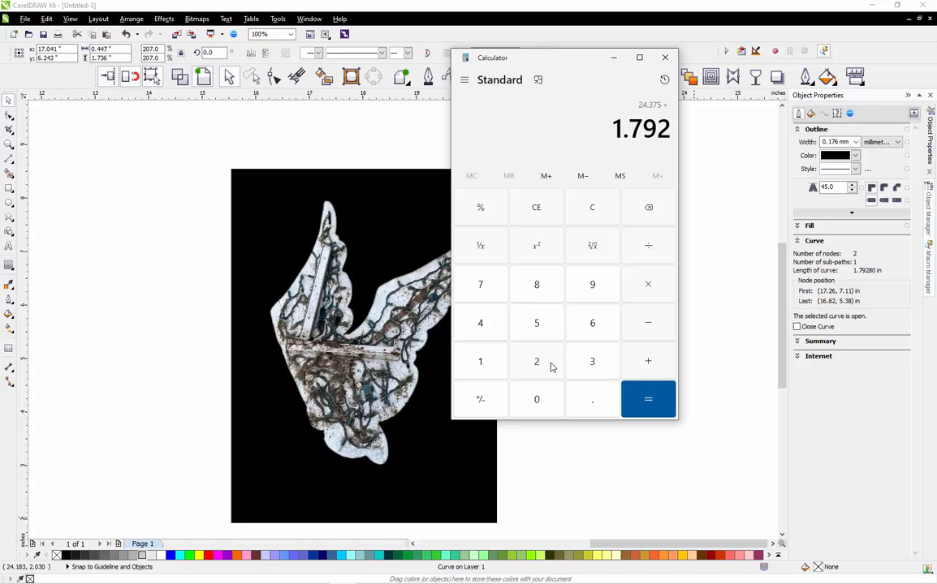
left_click(646, 399)
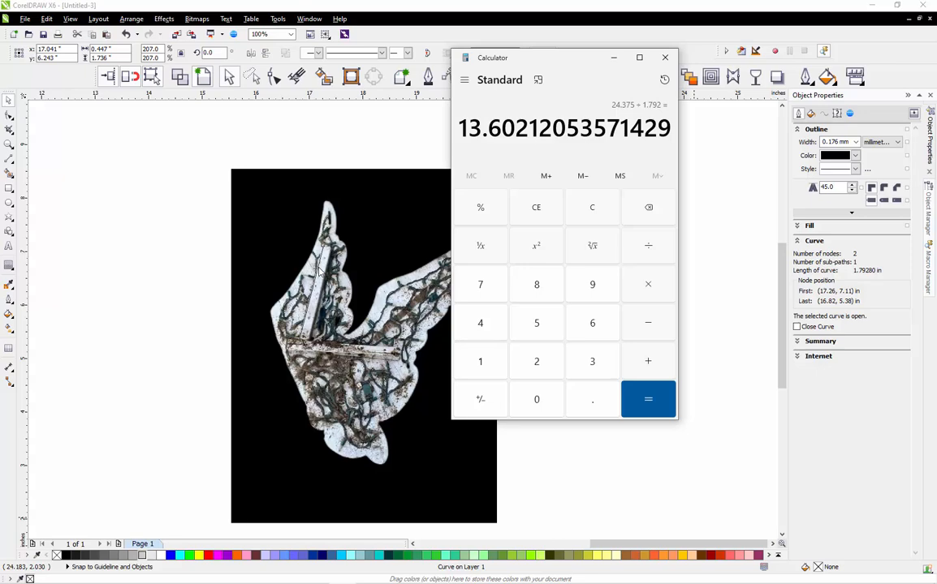
Return to CorelDRAW and scale the photo and traced line together to 1360%
scroll(183, 134, "down", 2)
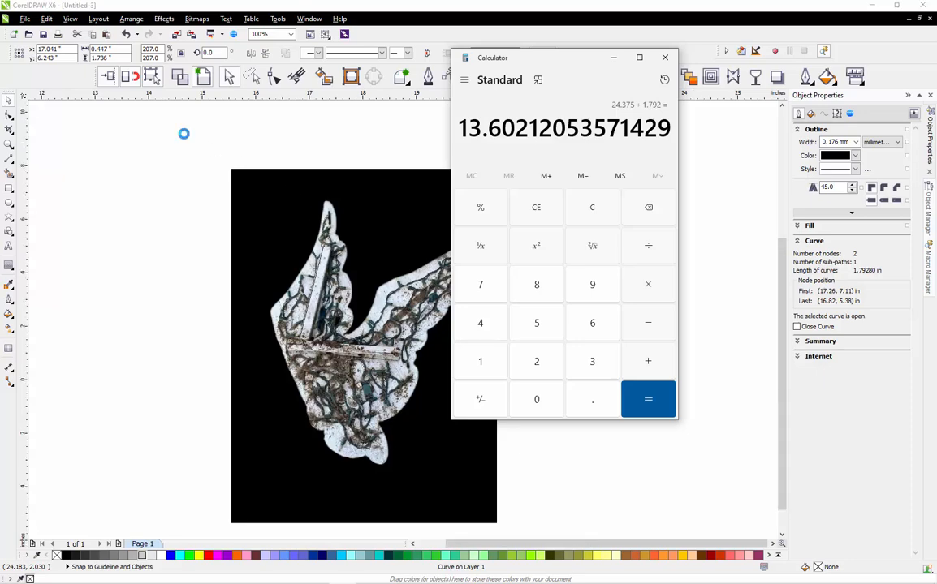
left_click(179, 135)
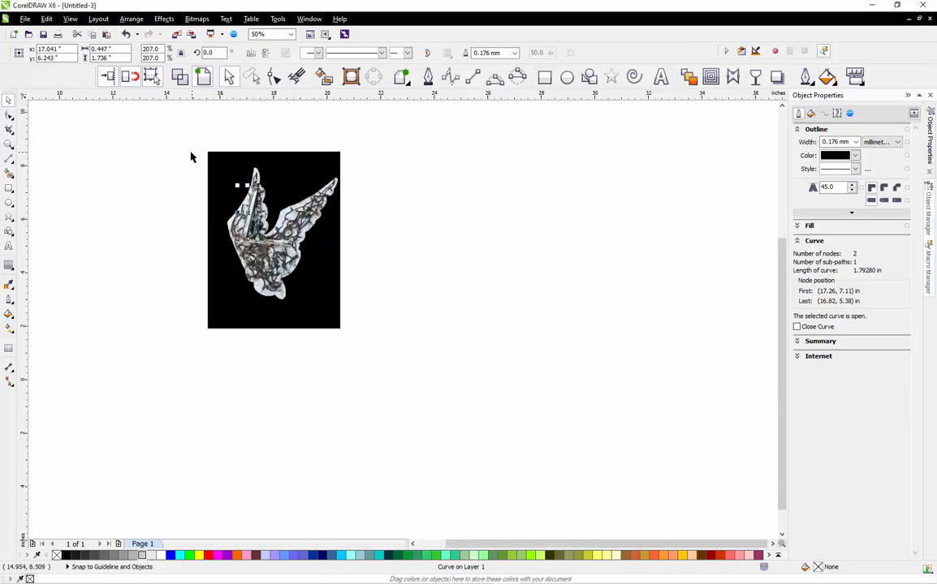
left_click_drag(166, 128, 374, 349)
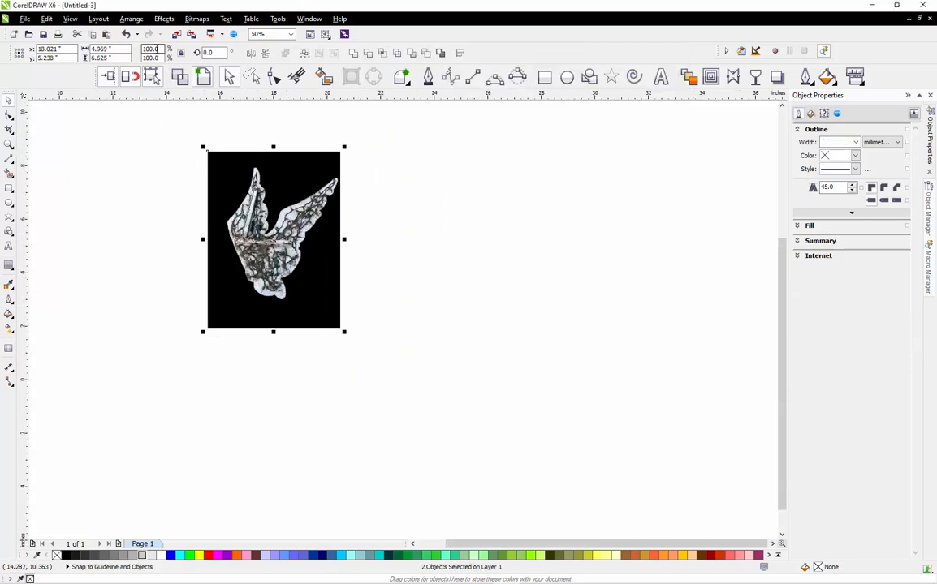
left_click_drag(160, 50, 129, 55)
type("1360")
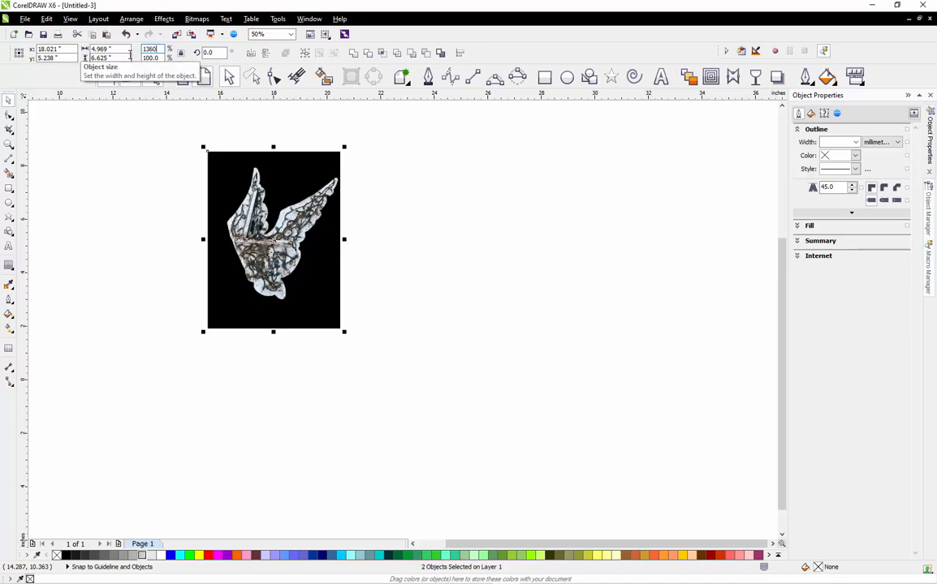
key("Return")
key("shift+F2")
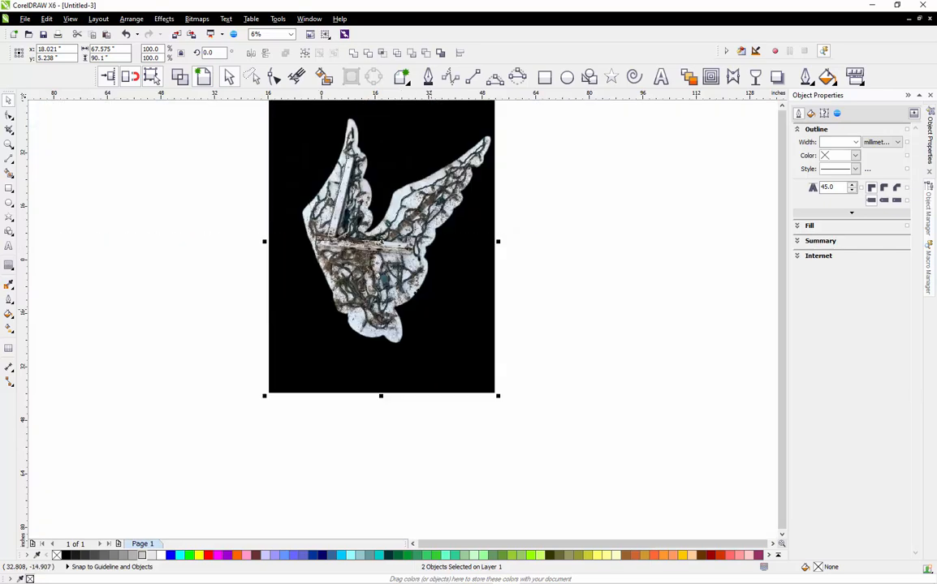
left_click(220, 221)
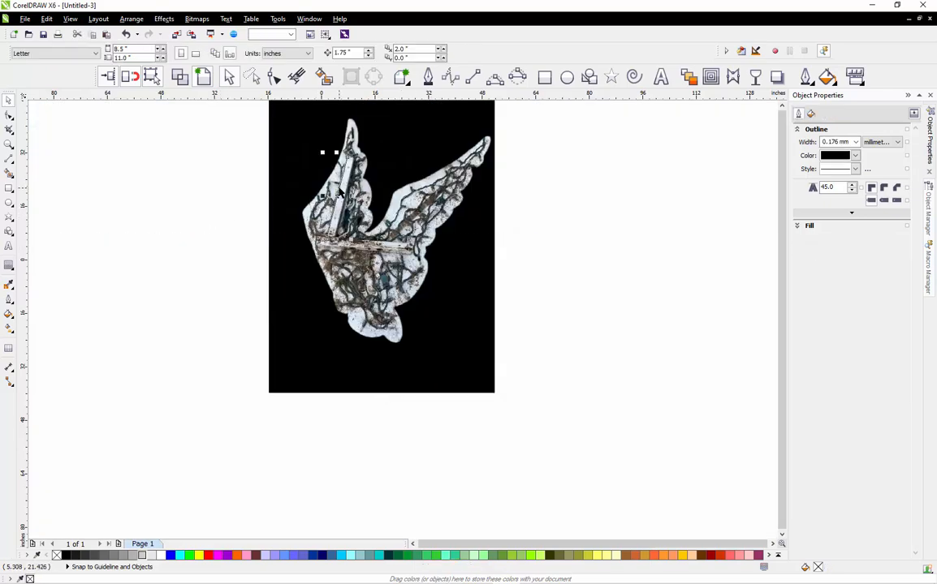
Check the scaled reference line's curve length, then display the drawing in wireframe view
left_click(339, 192)
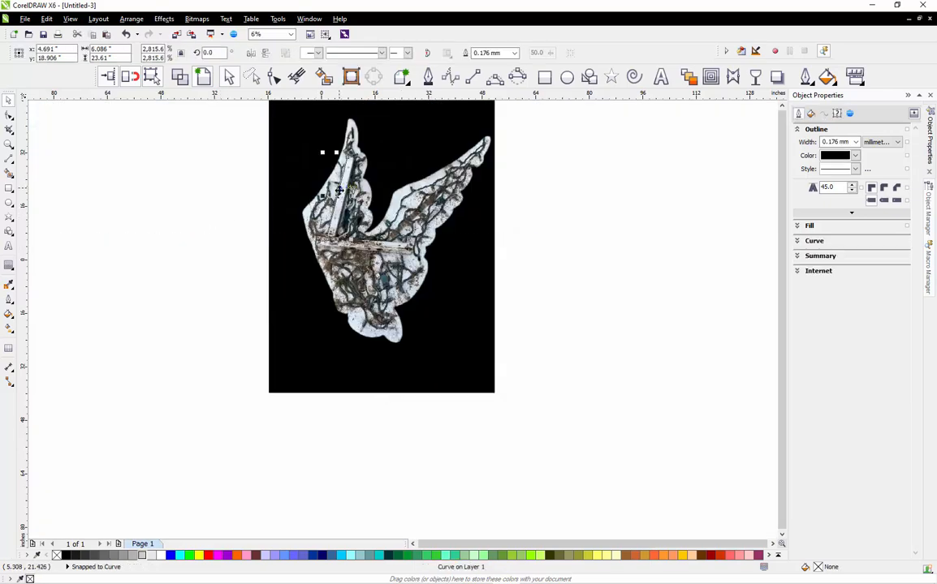
left_click(813, 241)
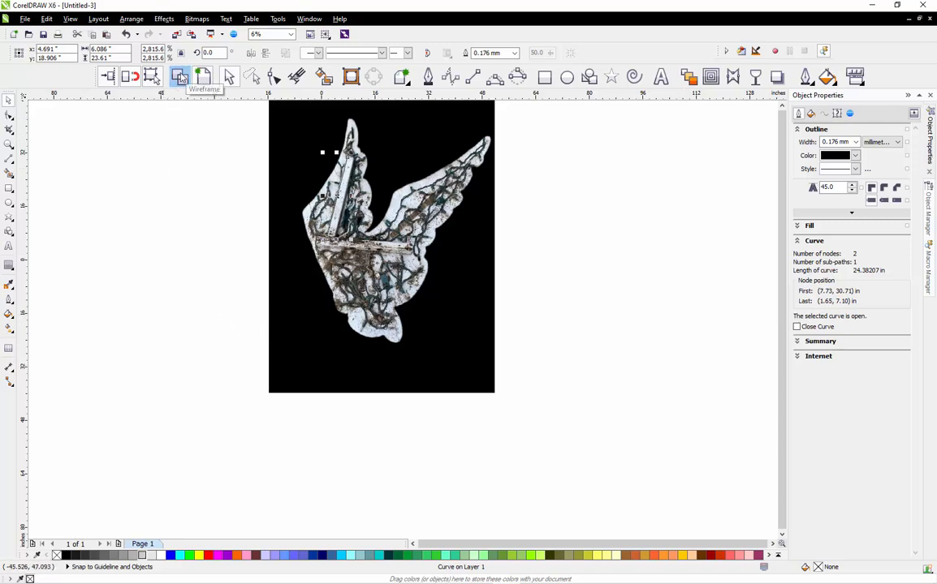
left_click(155, 75)
left_click(253, 219)
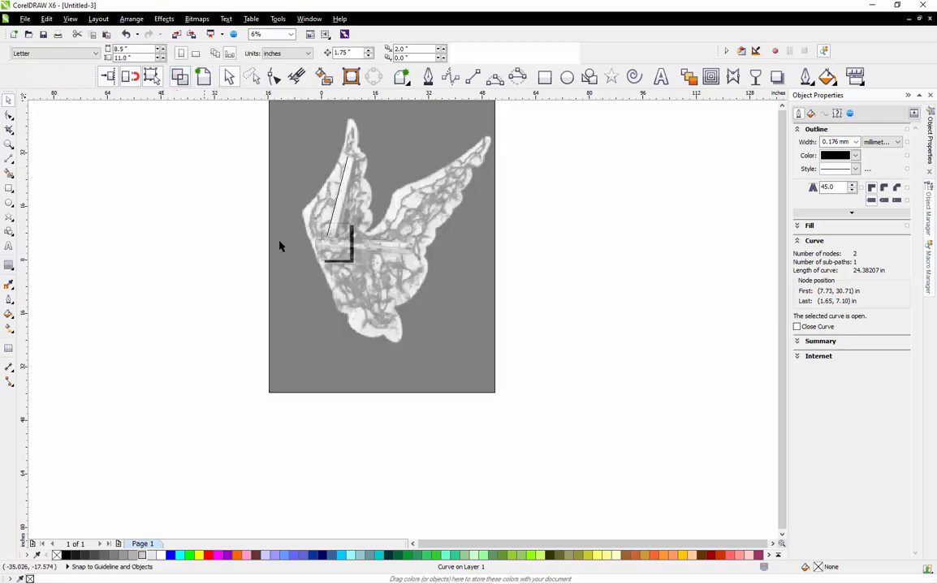
Move the reference line off the photo into the empty space to its left and deselect it
left_click(340, 198)
left_click_drag(339, 195, 162, 236)
left_click(167, 363)
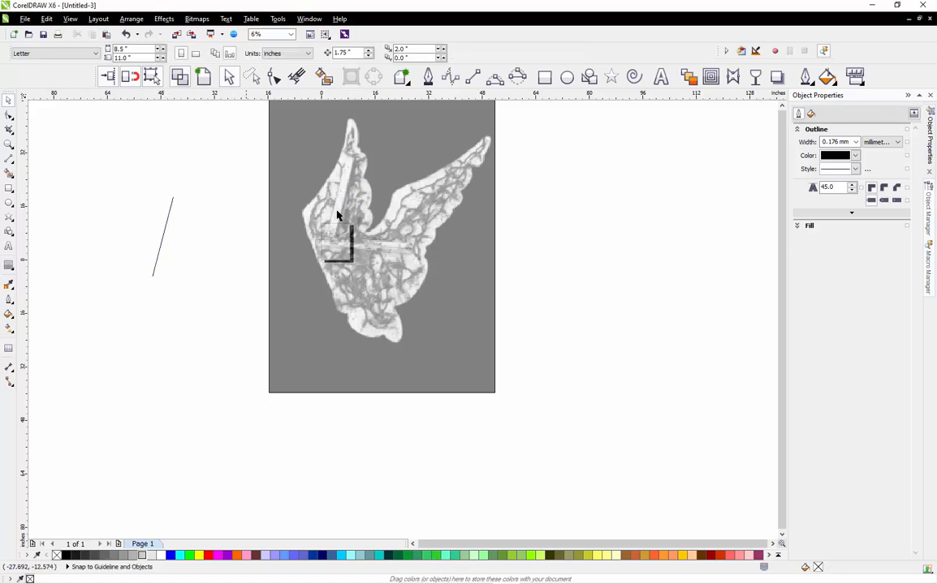
Start a B-spline on the smaller wing's outer edge, just above its lower corner, and trace the edge upward beside the board
scroll(350, 311, "down", 1)
scroll(347, 221, "up", 2)
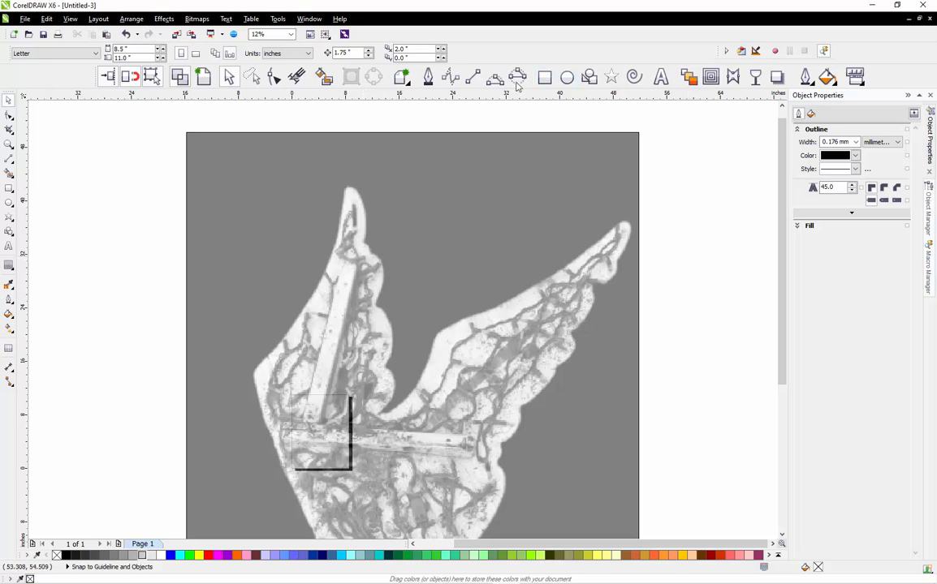
left_click(454, 82)
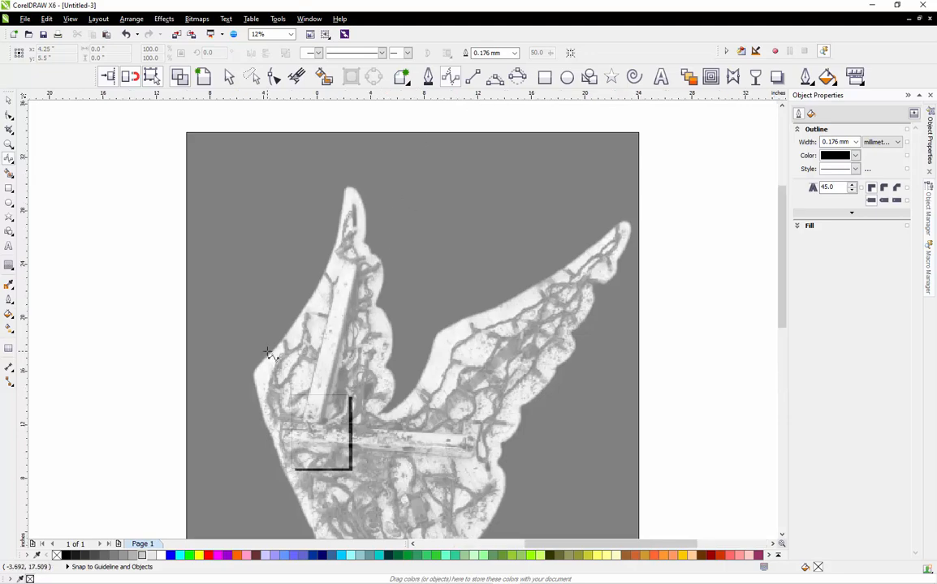
scroll(268, 356, "up", 2)
scroll(248, 378, "up", 1)
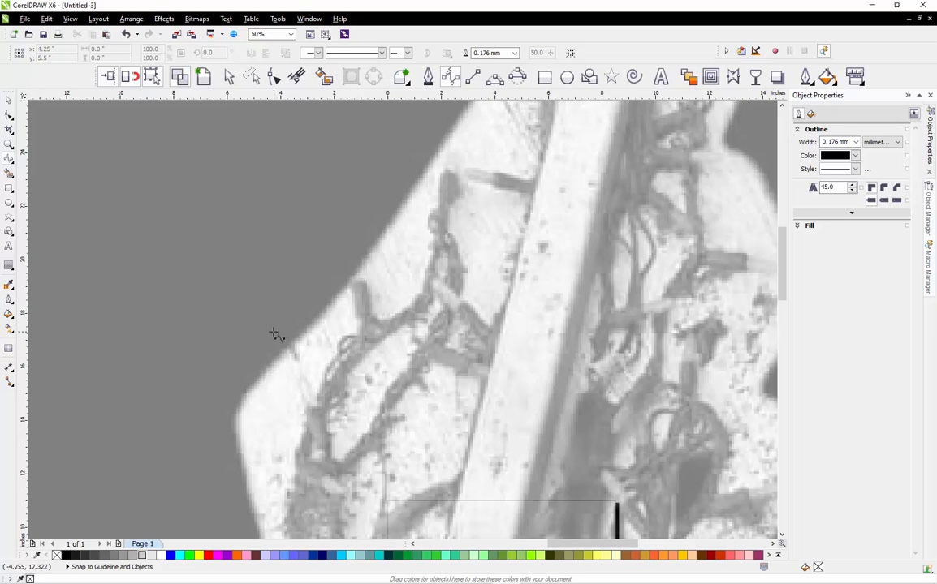
left_click(451, 79)
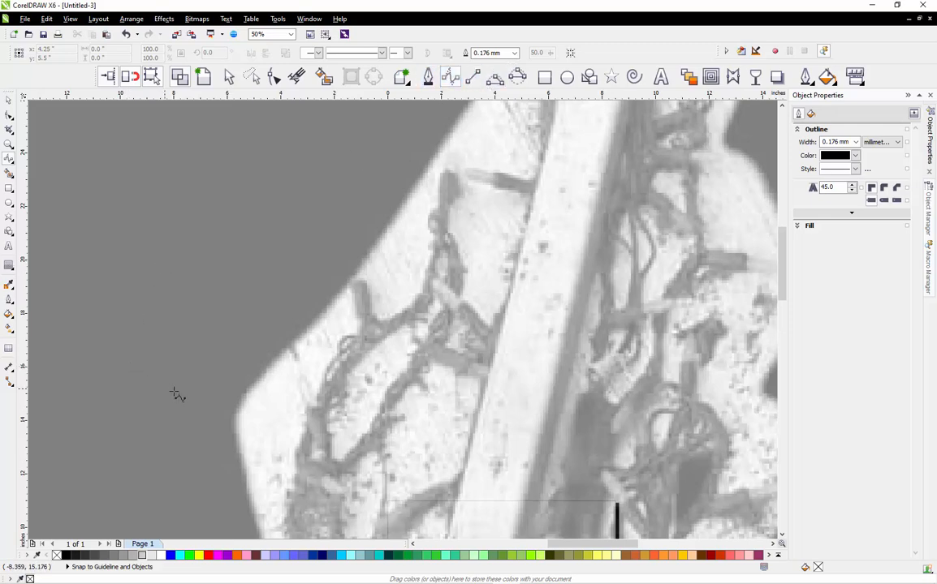
scroll(276, 325, "down", 1)
scroll(297, 320, "up", 1)
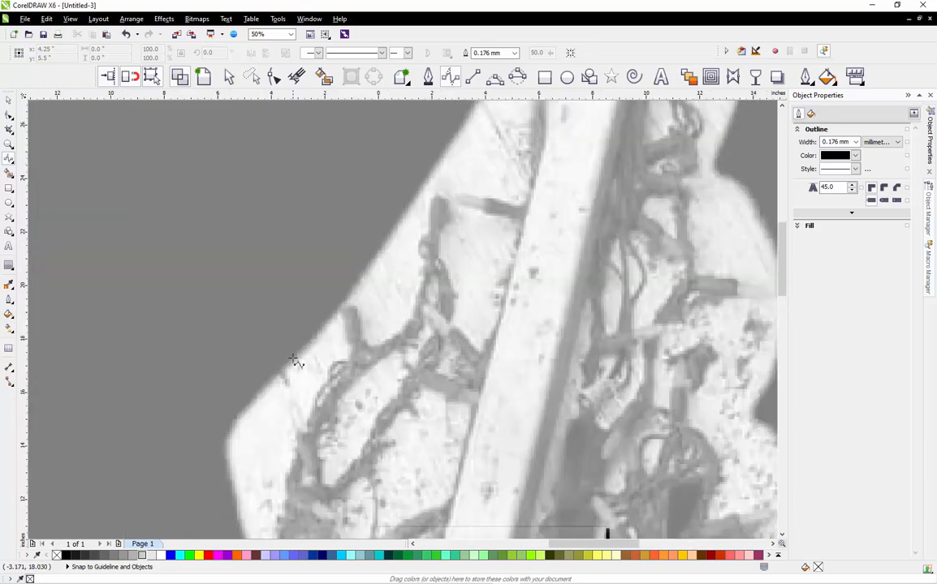
left_click(286, 367)
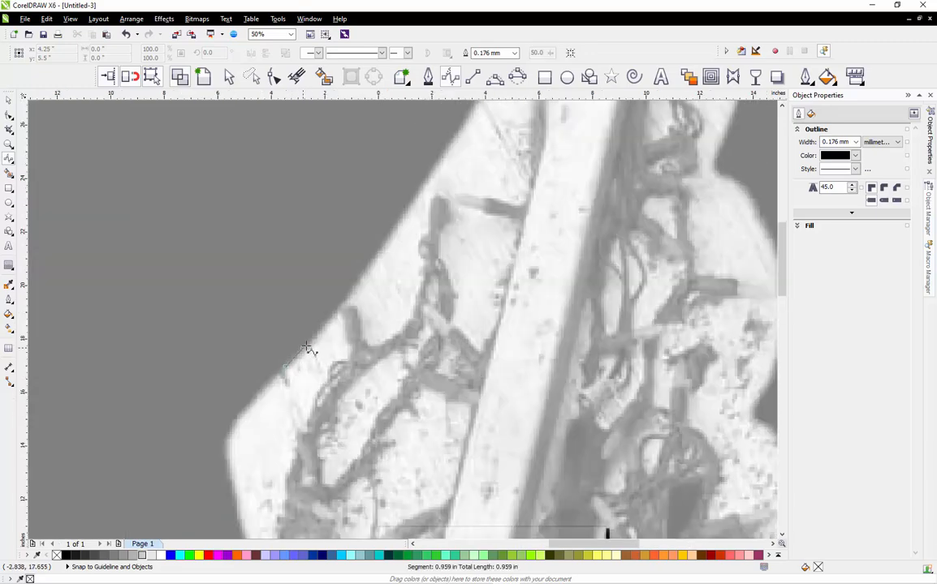
left_click(318, 332)
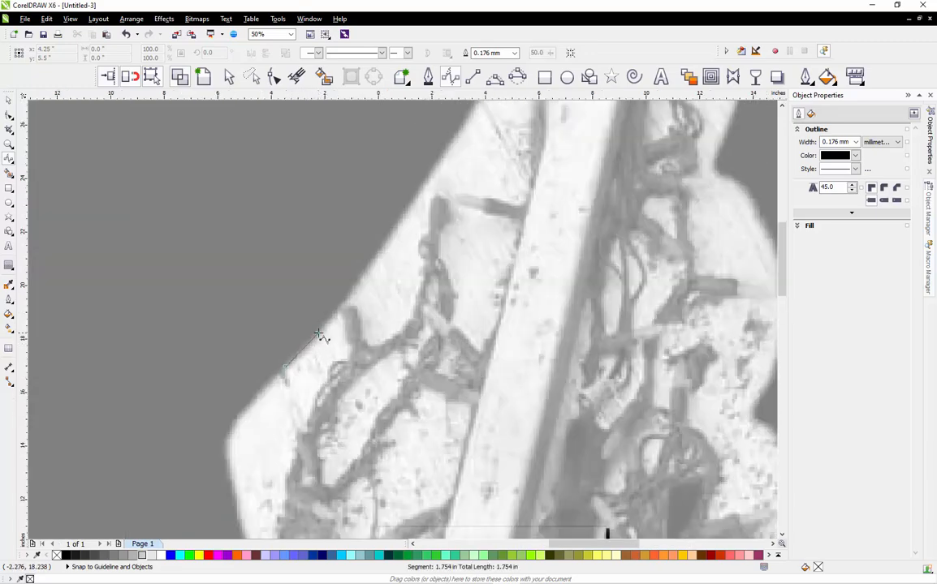
left_click(358, 279)
left_click(401, 215)
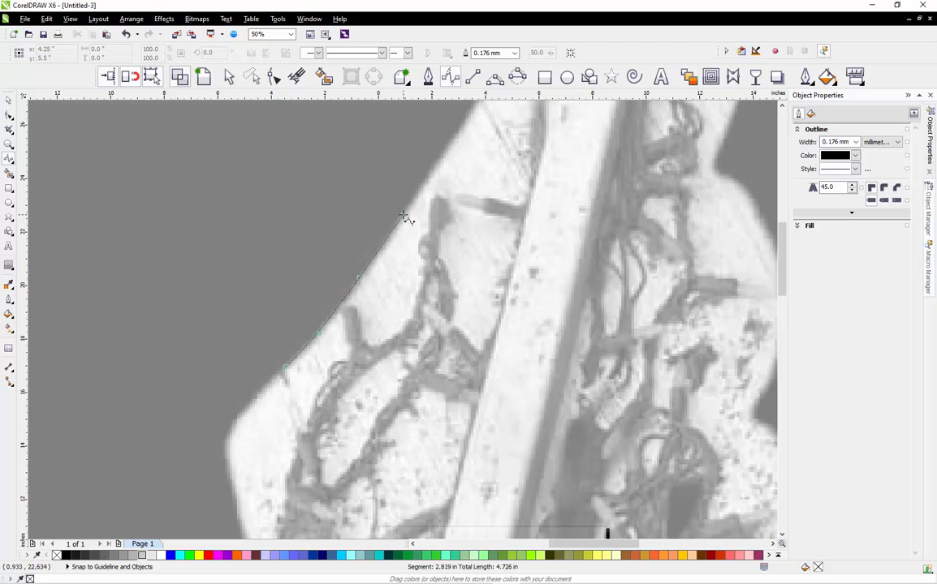
left_click(442, 155)
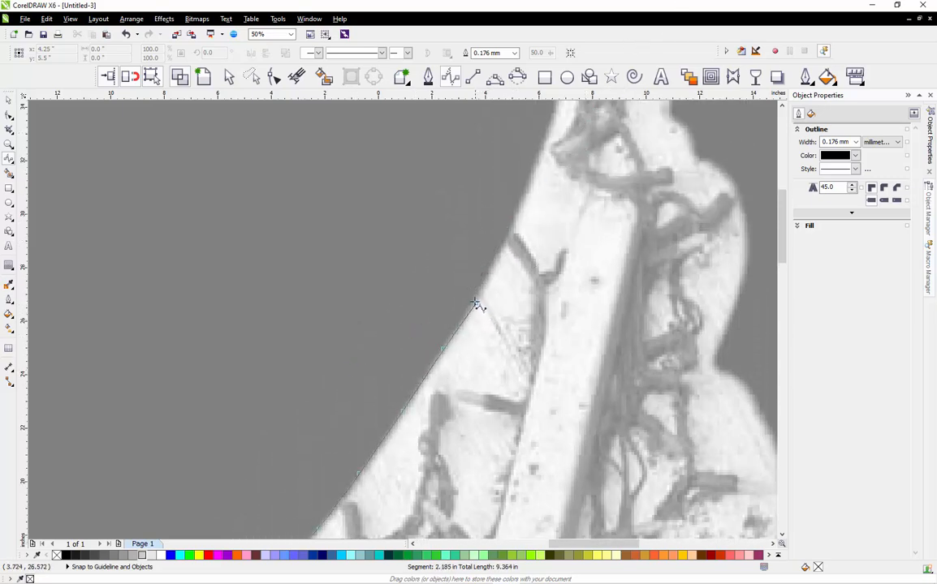
Continue the B-spline up the smaller wing's outer edge to just below its tip
left_click(476, 304)
left_click(502, 243)
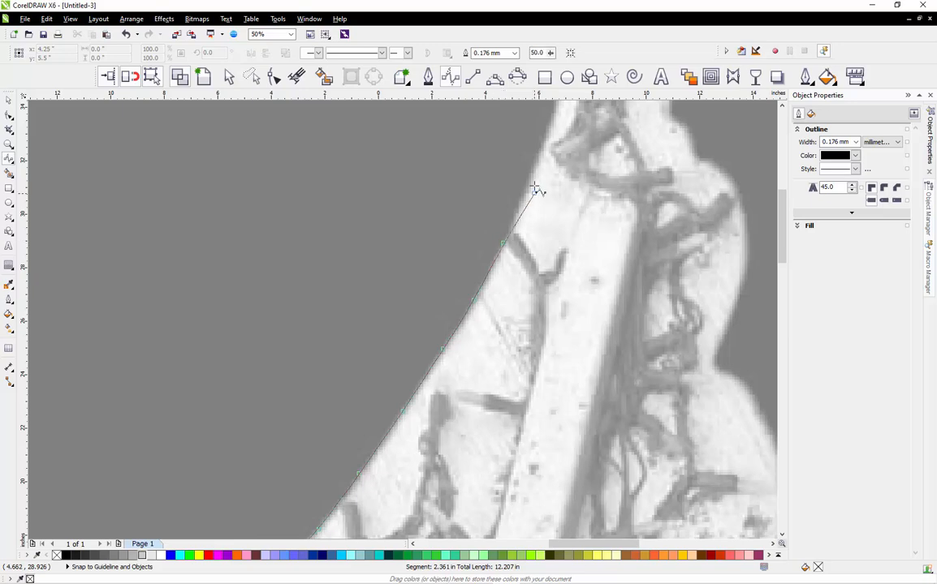
left_click(528, 177)
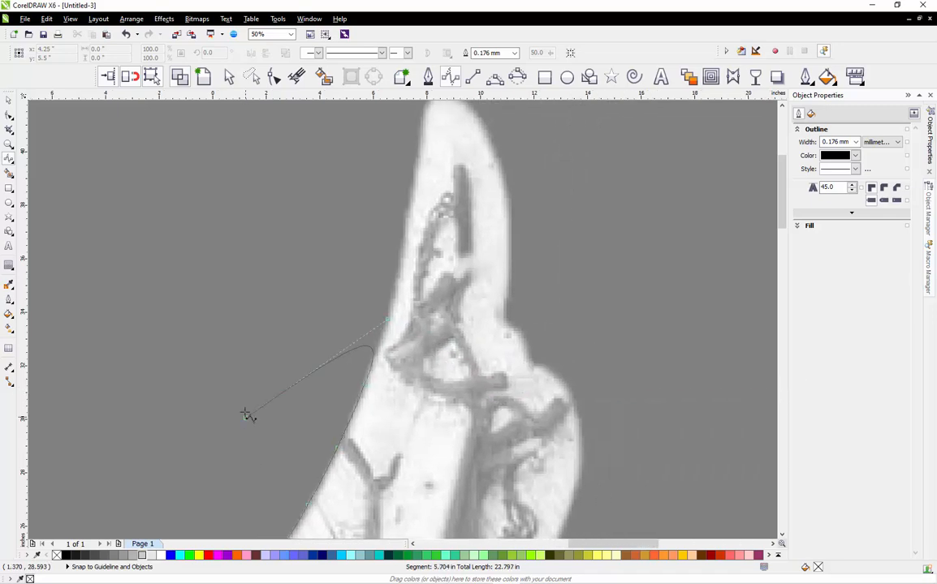
left_click(405, 245)
left_click(415, 164)
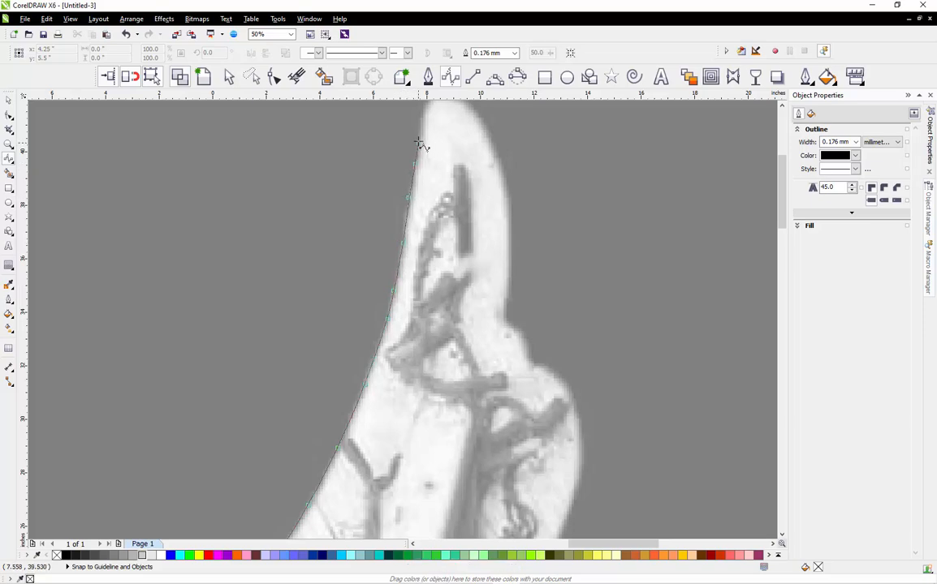
left_click(418, 142)
scroll(424, 134, "up", 3)
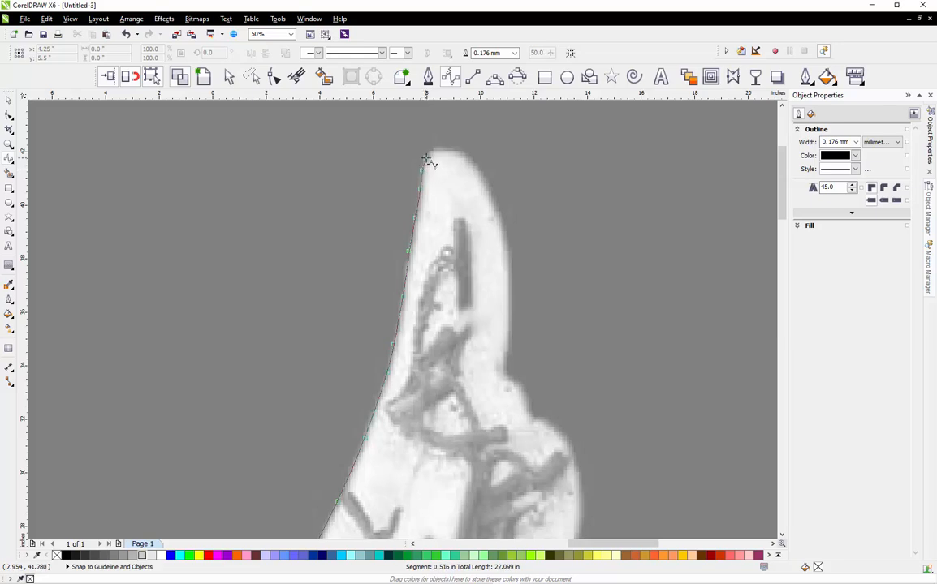
Trace the B-spline around the wing tip and down its inner side, ending the curve at the first feather notch
left_click(425, 159)
left_click(456, 153)
left_click(487, 189)
left_click(507, 256)
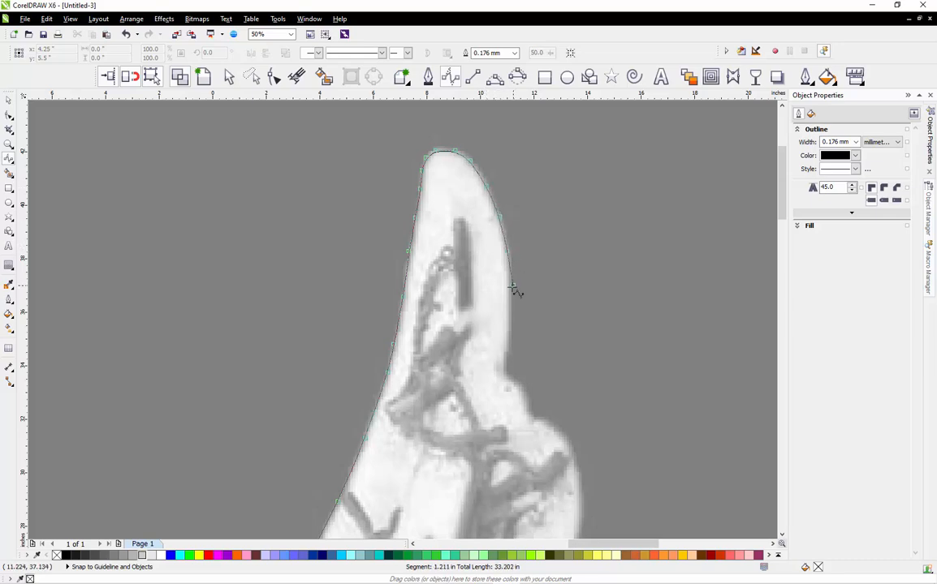
left_click(511, 294)
left_click(510, 341)
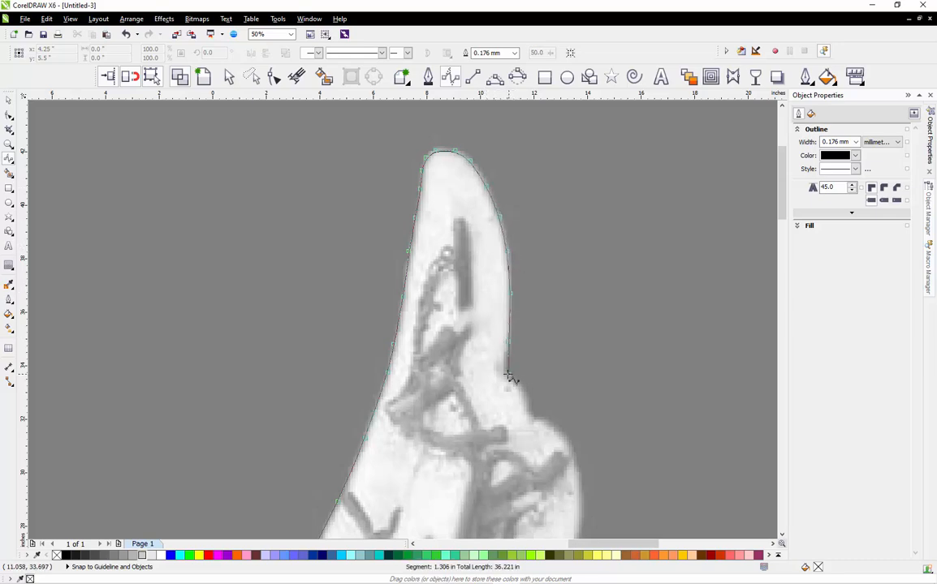
left_click(501, 375)
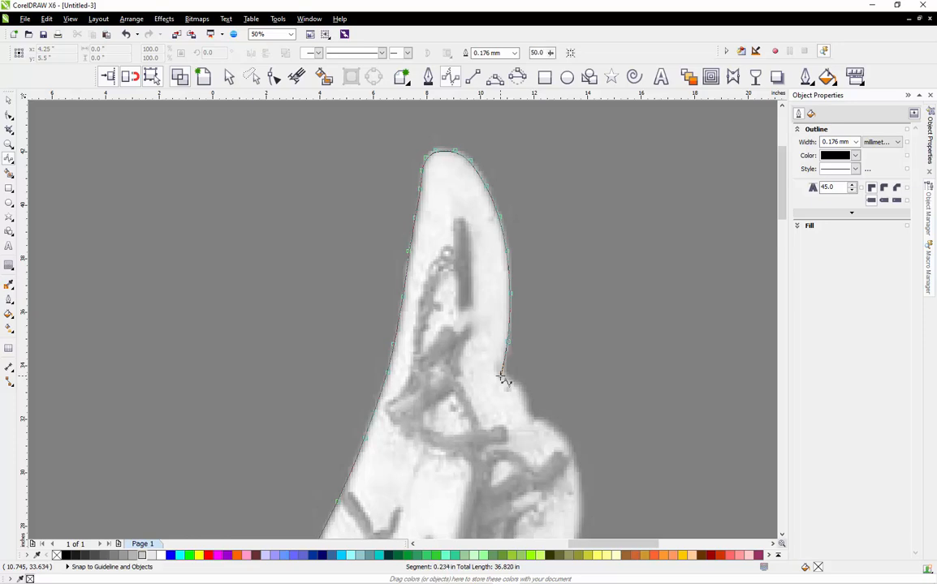
double_click(504, 377)
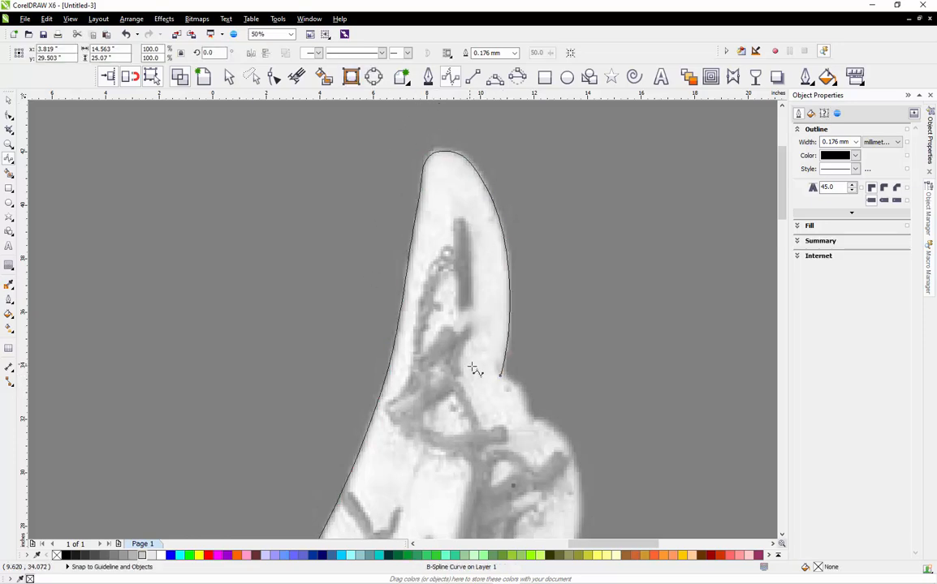
Resume the B-spline from its end at the first notch and trace the small feather bump, ending at the second notch
scroll(430, 257, "down", 1)
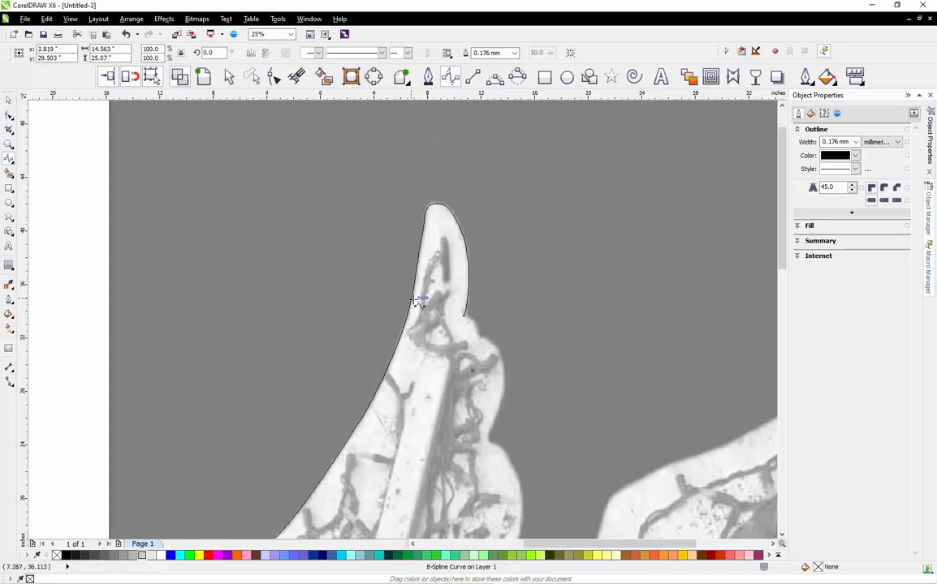
scroll(484, 336, "up", 1)
scroll(483, 335, "up", 1)
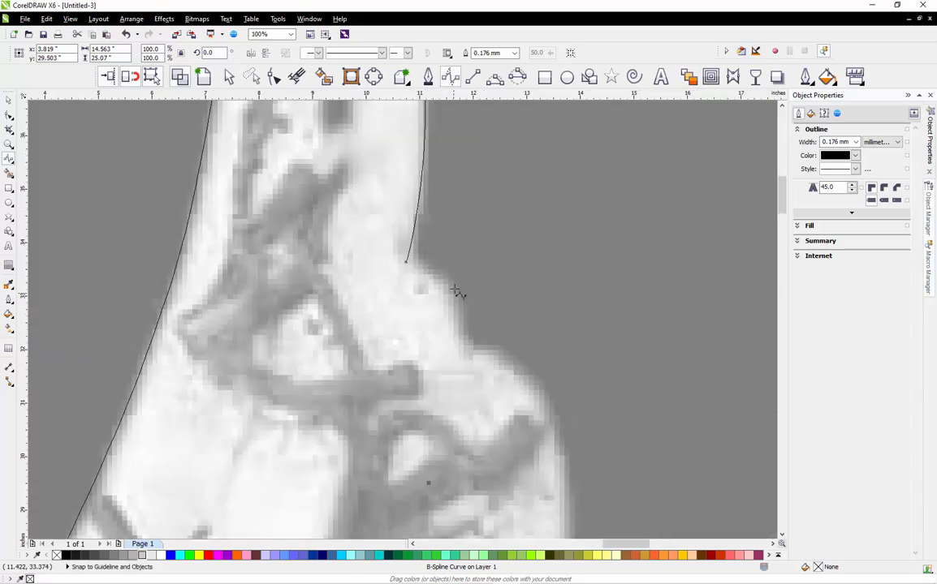
left_click(406, 262)
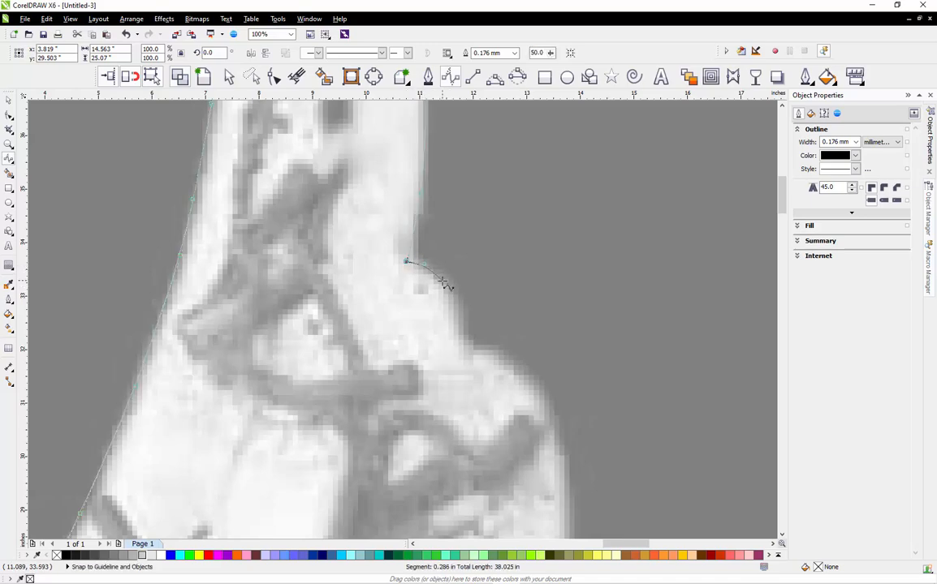
left_click(444, 281)
left_click(454, 296)
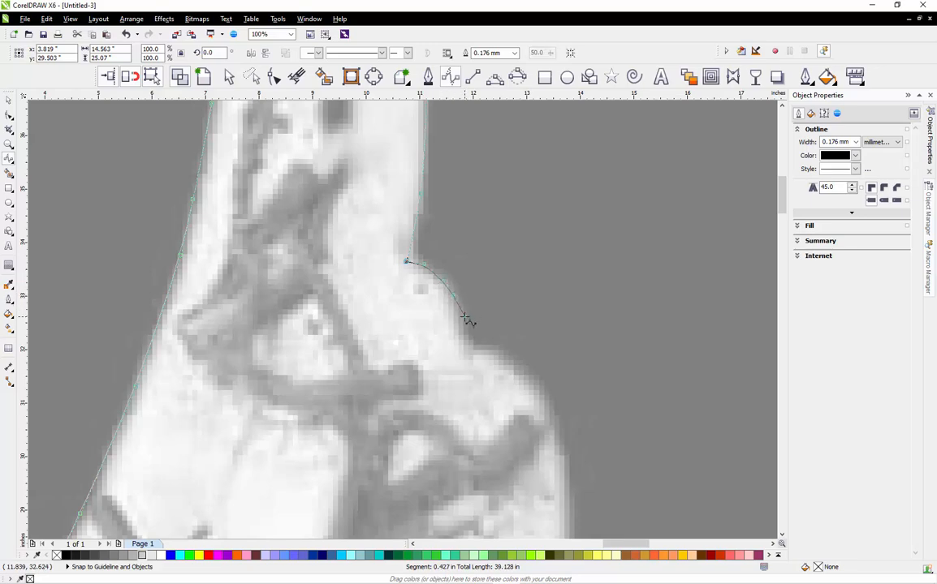
left_click(464, 317)
left_click(466, 335)
double_click(472, 351)
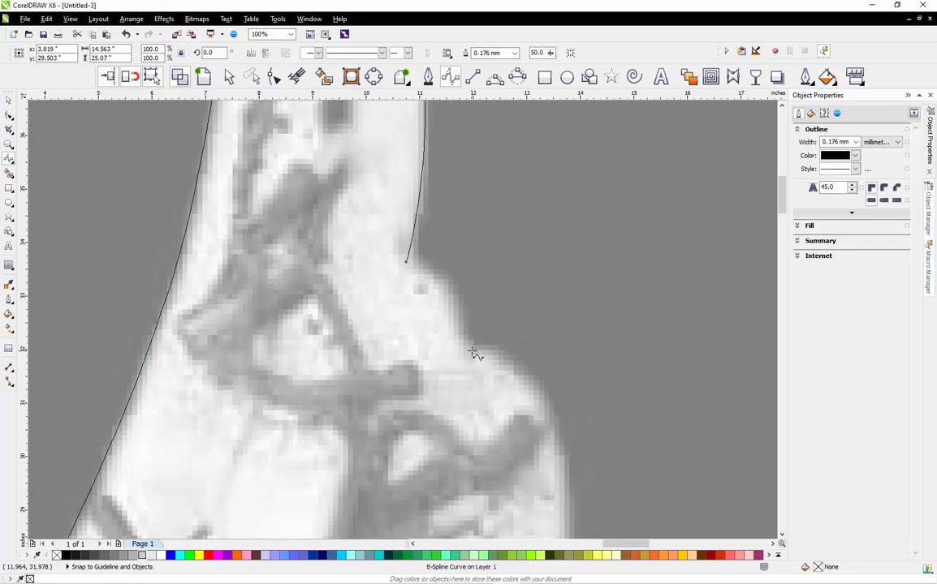
Resume the B-spline at the second notch and trace around the upper part of the larger feather lobe
scroll(276, 356, "down", 2)
scroll(374, 359, "up", 2)
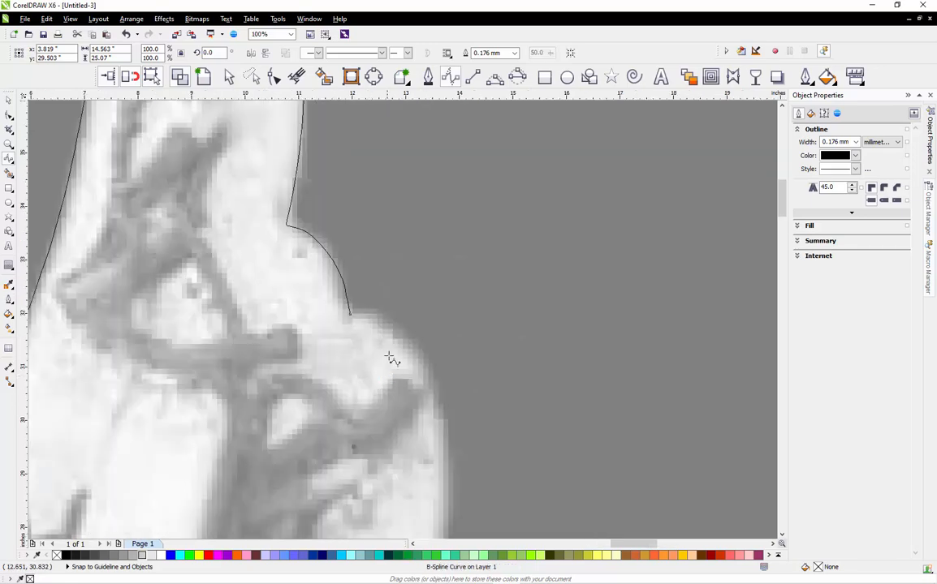
left_click(351, 314)
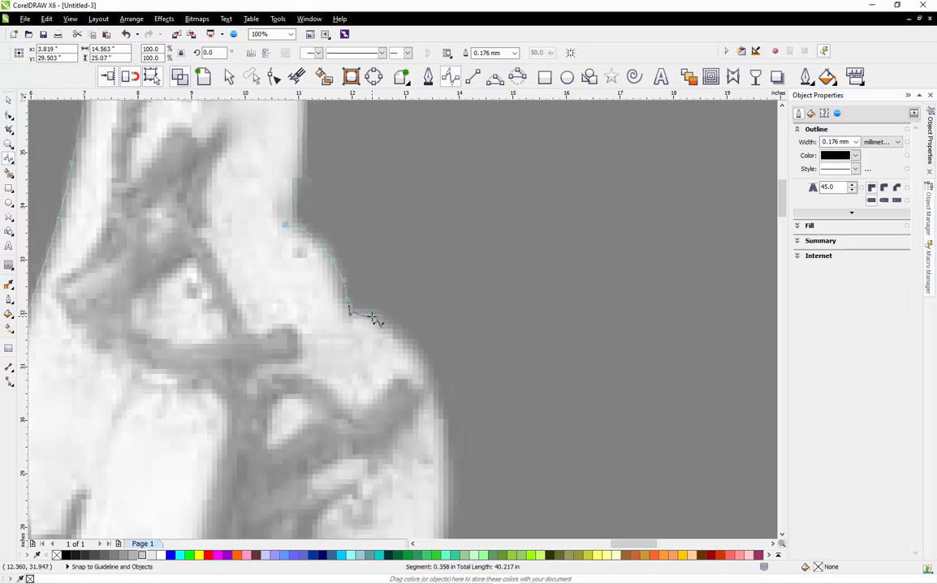
left_click(372, 317)
left_click(392, 333)
left_click(413, 360)
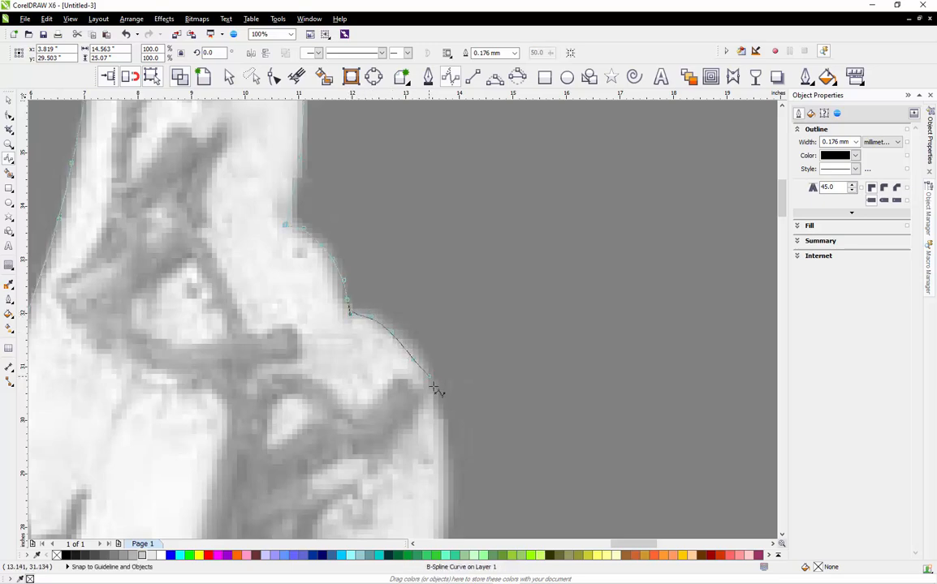
left_click(436, 396)
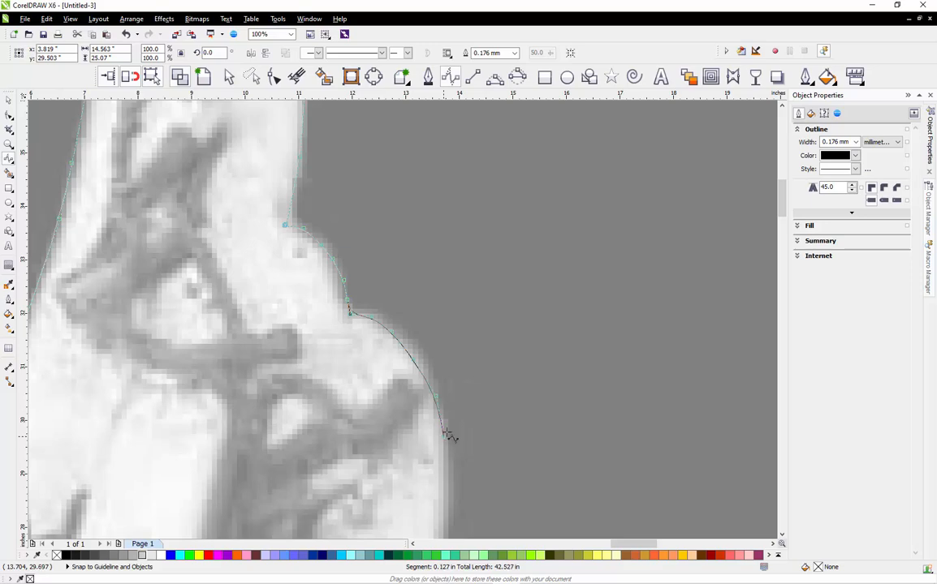
scroll(455, 495, "down", 2)
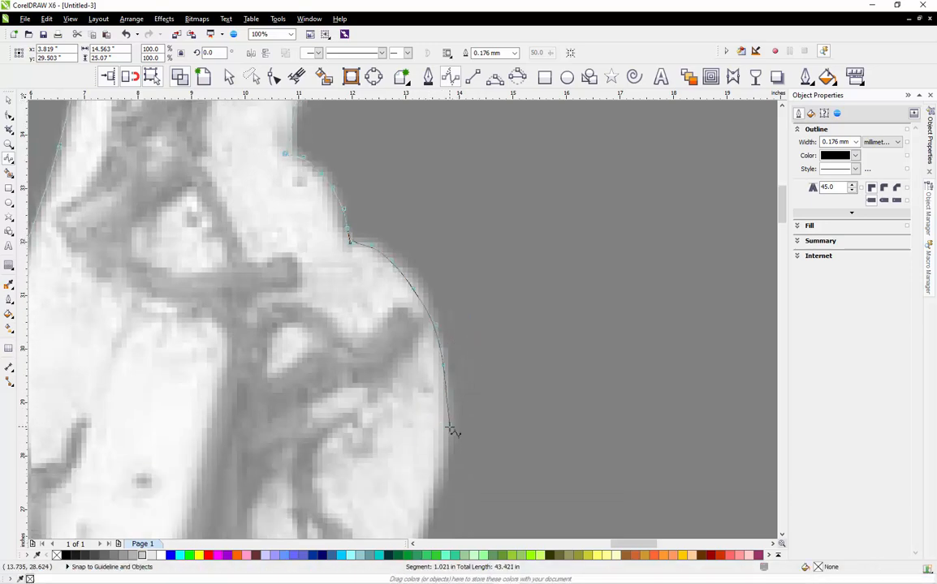
left_click(449, 427)
left_click(443, 483)
left_click(430, 517)
Continue the B-spline down the lower side of the larger feather lobe and into the third notch
scroll(430, 518, "down", 5)
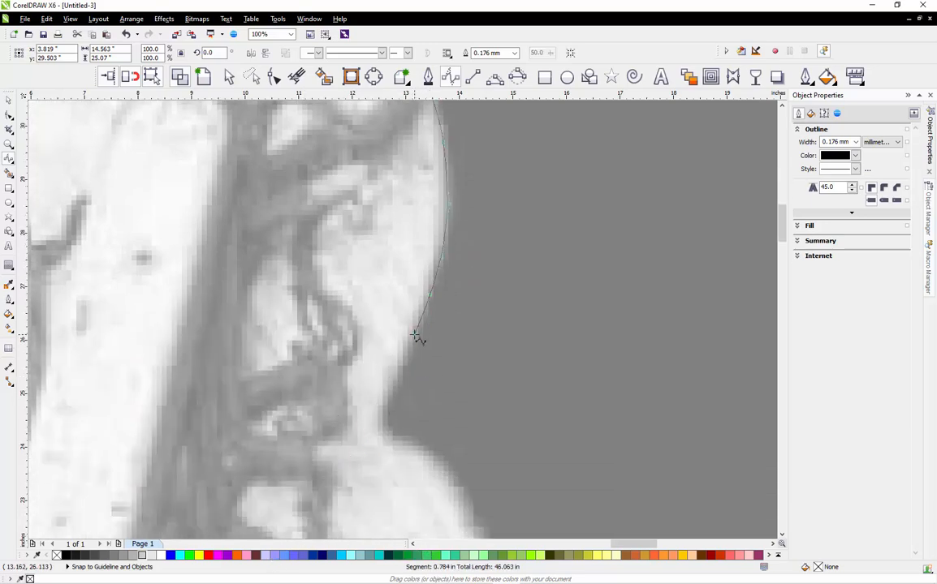
left_click(415, 334)
left_click(404, 369)
left_click(399, 377)
left_click(389, 410)
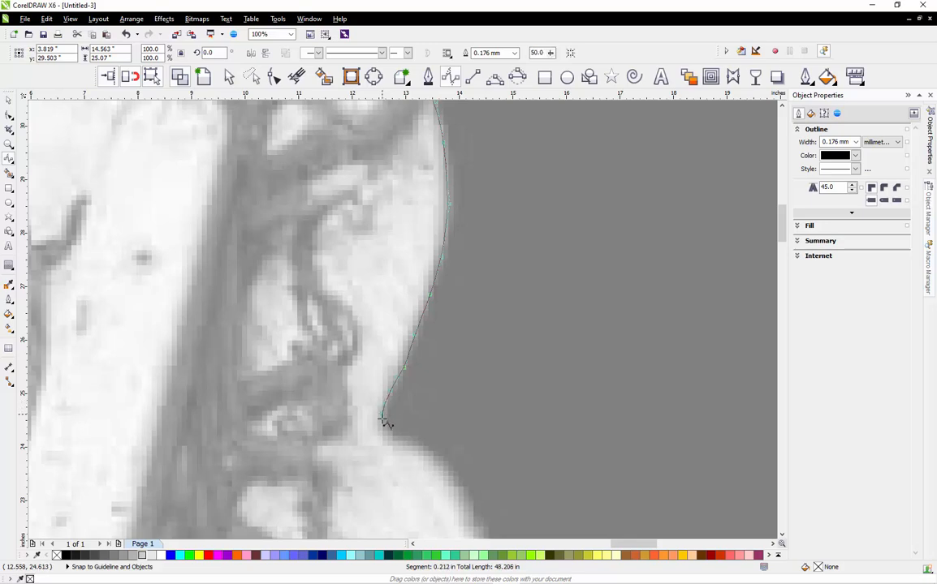
left_click(382, 418)
left_click(383, 428)
left_click(386, 431)
Continue the B-spline out of the third notch and trace the upper part of the next feather lobe
left_click(395, 439)
left_click(412, 446)
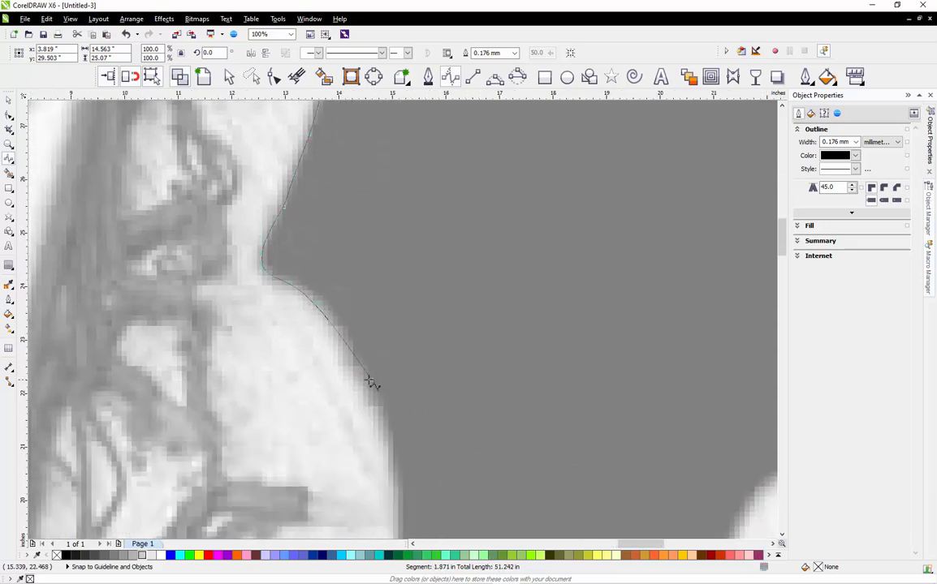
left_click(334, 324)
left_click(357, 362)
left_click(385, 424)
left_click(395, 461)
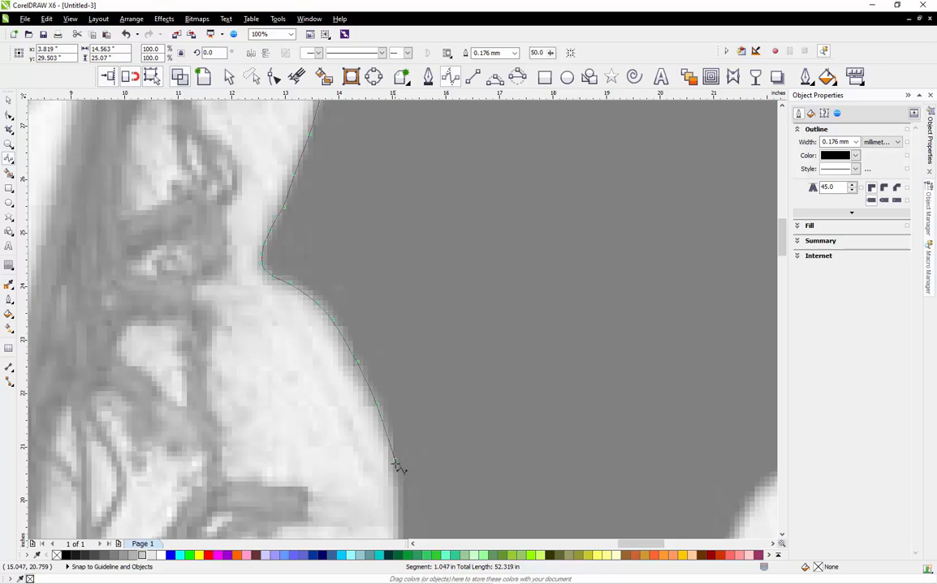
Trace the B-spline down the lower side of this feather lobe and end the curve at the fourth notch
scroll(402, 509, "down", 5)
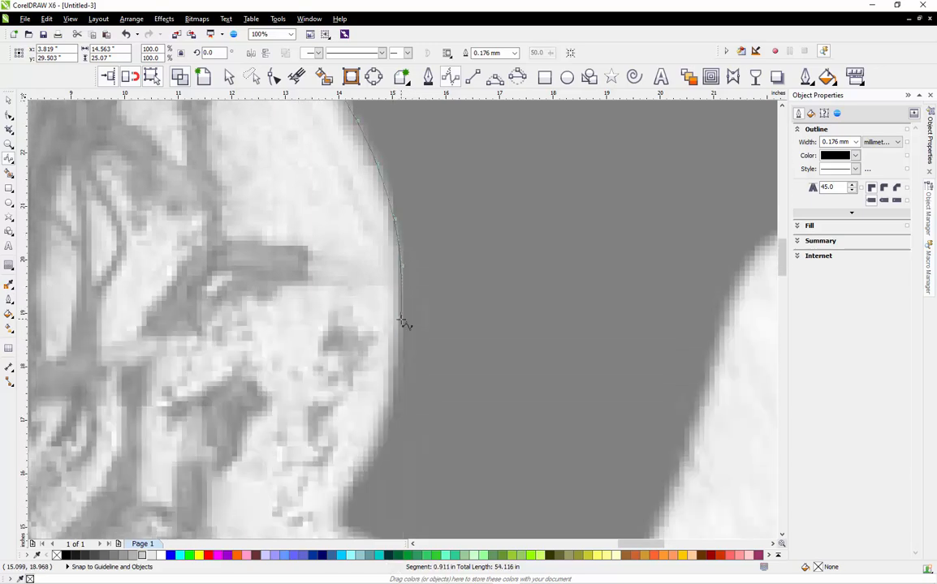
left_click(400, 322)
left_click(397, 370)
left_click(371, 467)
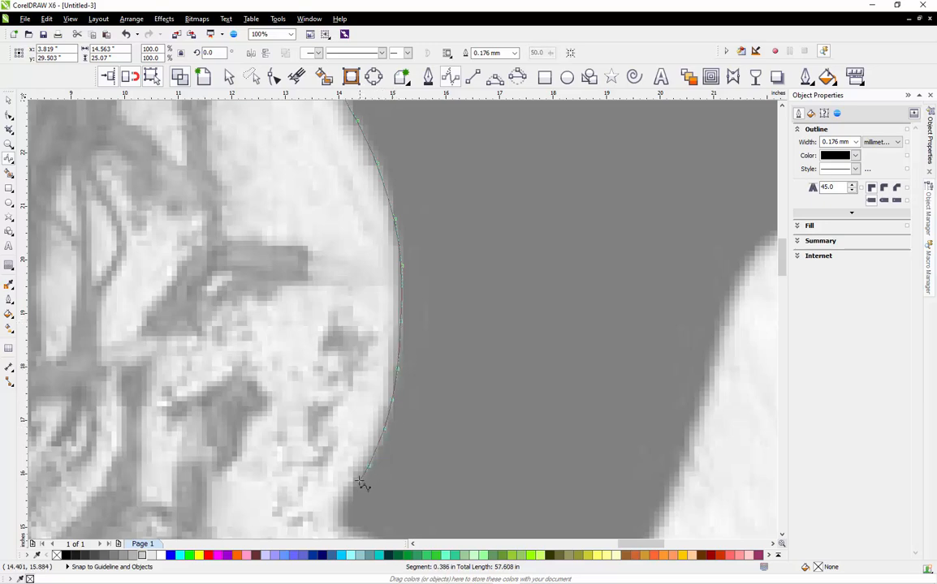
left_click(355, 496)
double_click(335, 516)
Start a separate B-spline at the fourth notch and trace the upper part of the last feather lobe before the second wing
scroll(345, 276, "down", 2)
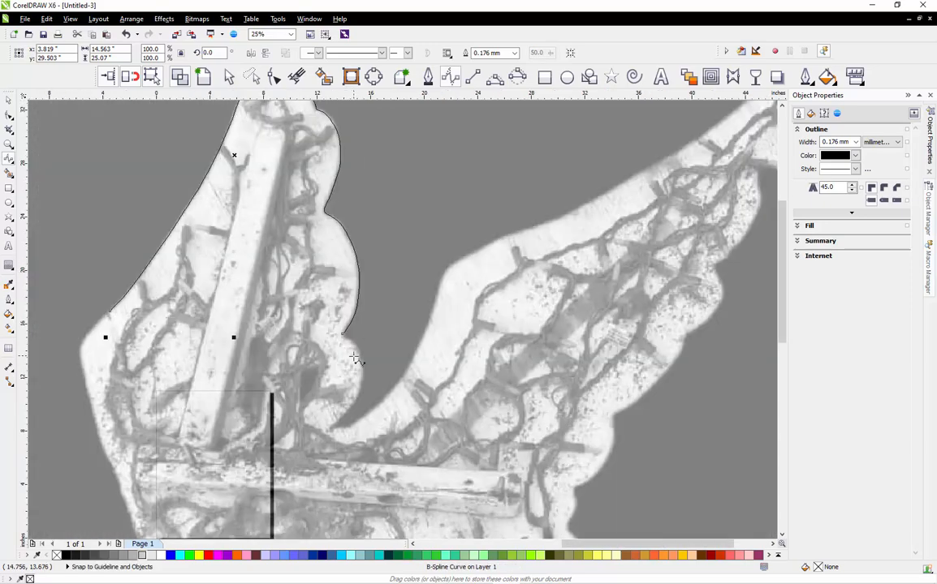
scroll(353, 357, "up", 2)
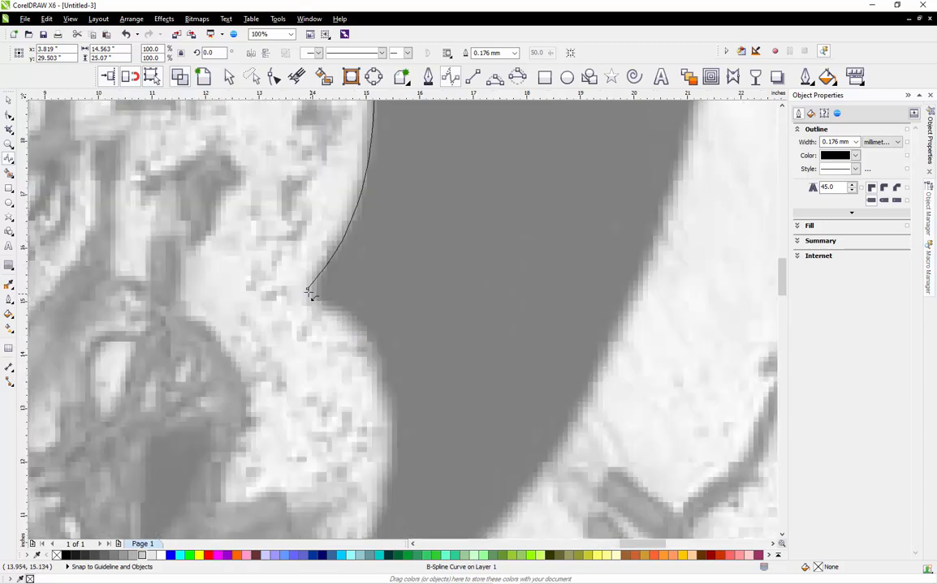
left_click(308, 292)
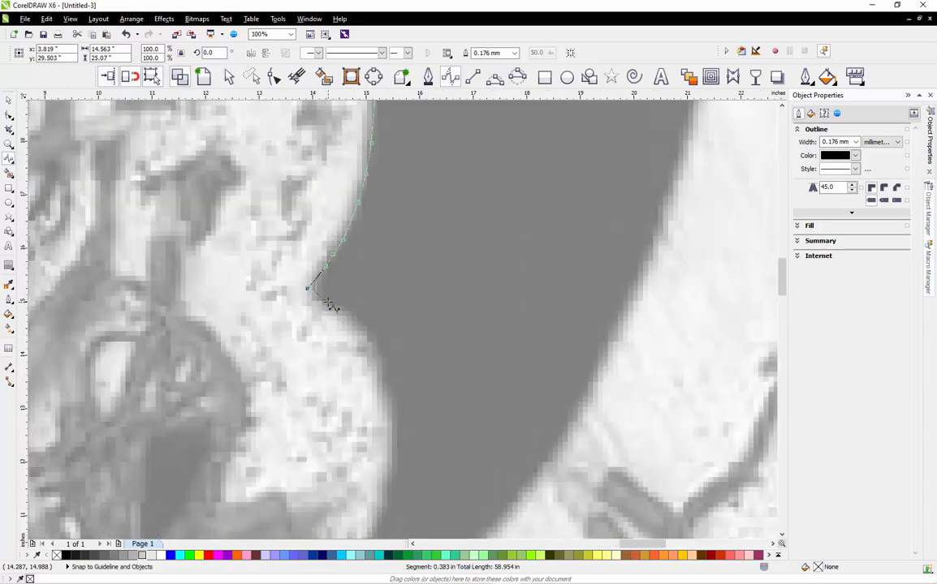
key("Escape")
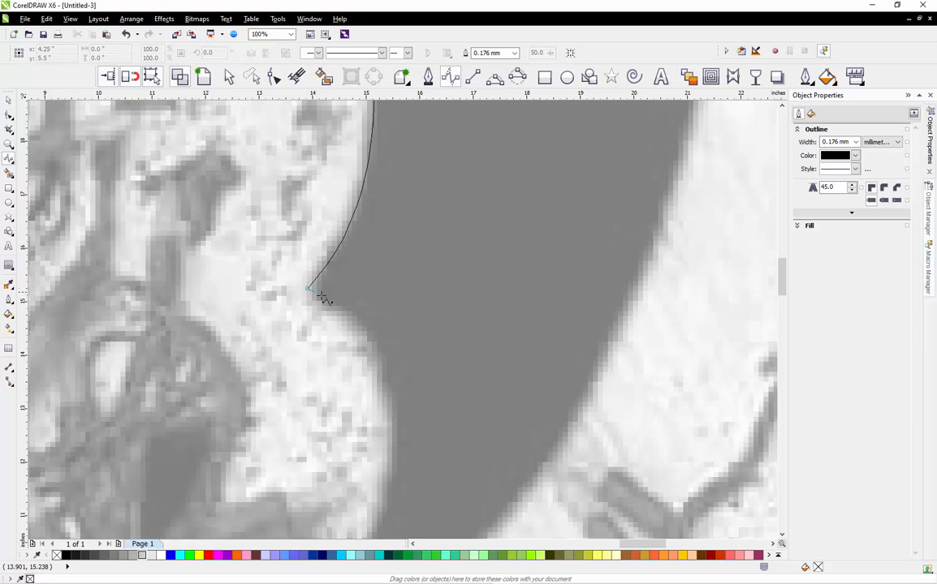
left_click(323, 297)
left_click(350, 313)
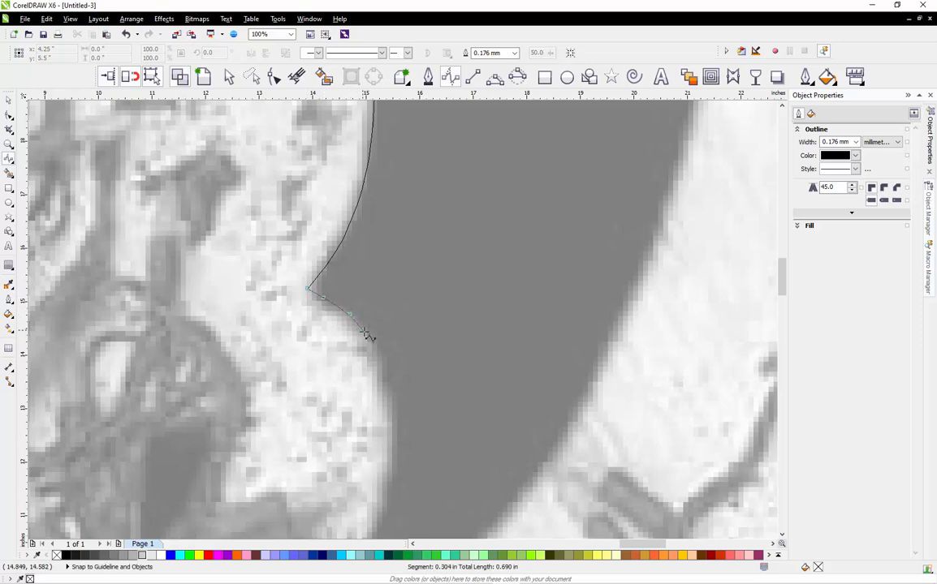
left_click(366, 335)
left_click(379, 358)
left_click(389, 388)
left_click(393, 420)
left_click(394, 463)
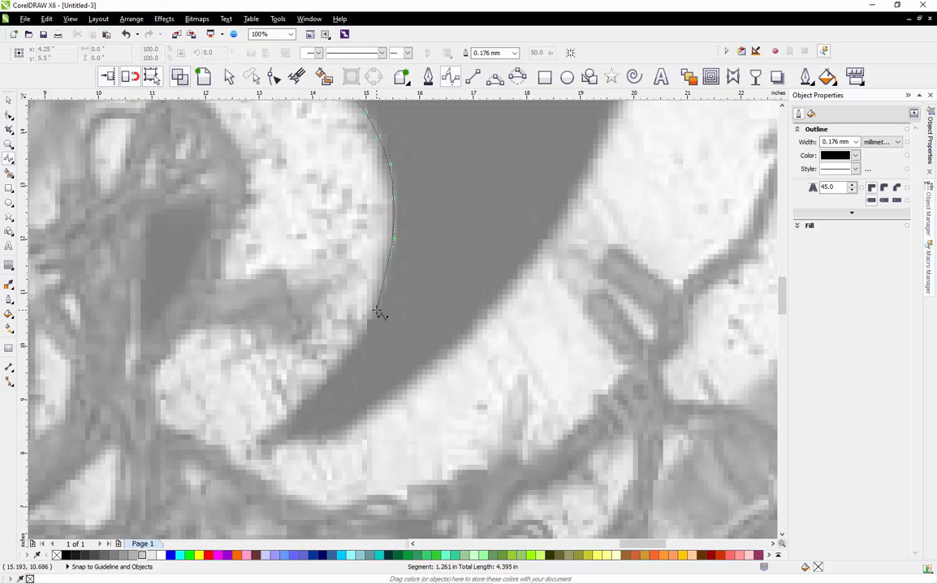
Trace the B-spline down the lower side of the last lobe and end it at the sharp inner corner between the wings
left_click(375, 309)
left_click(362, 337)
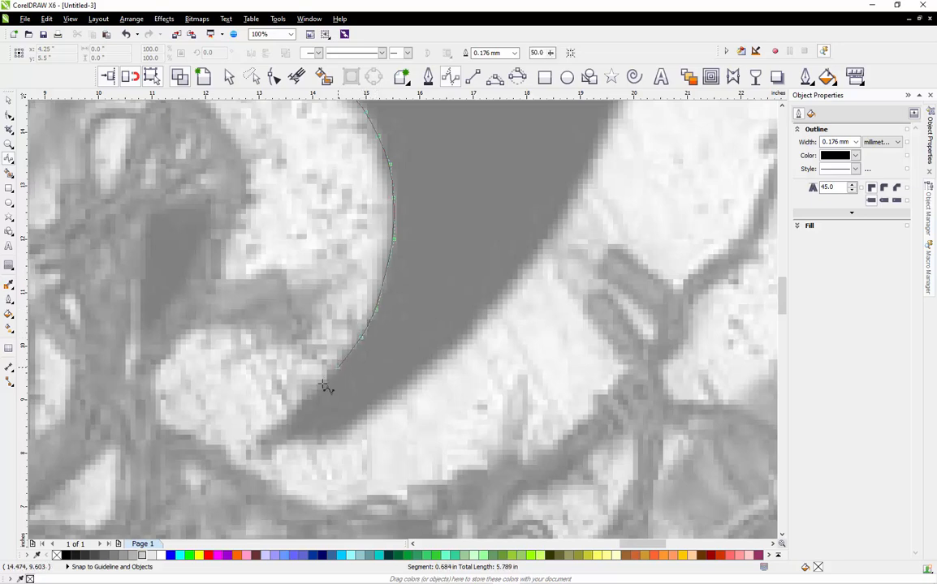
left_click(320, 390)
left_click(279, 425)
double_click(246, 443)
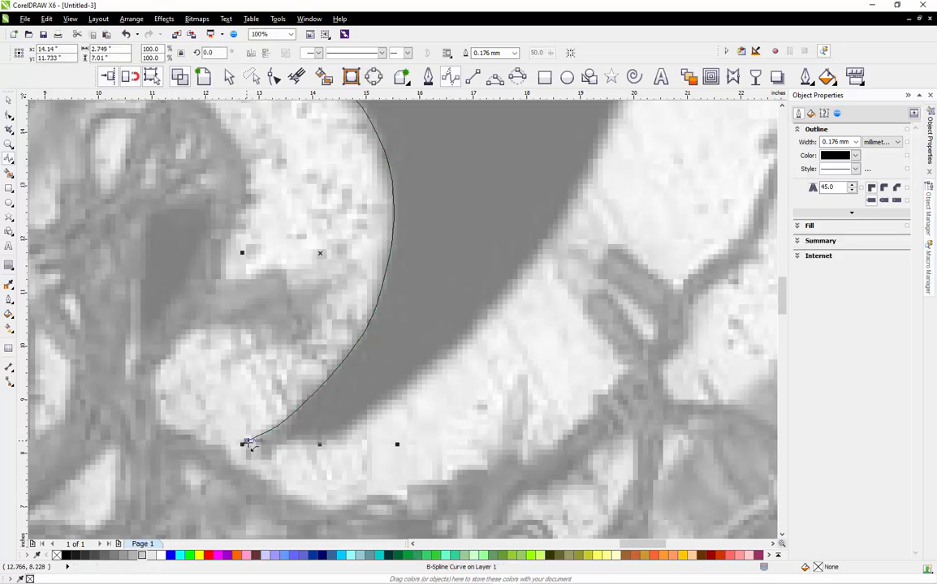
Start a new B-spline at the inner corner between the wings and trace the lower curve of the second wing's leading edge
left_click(247, 443)
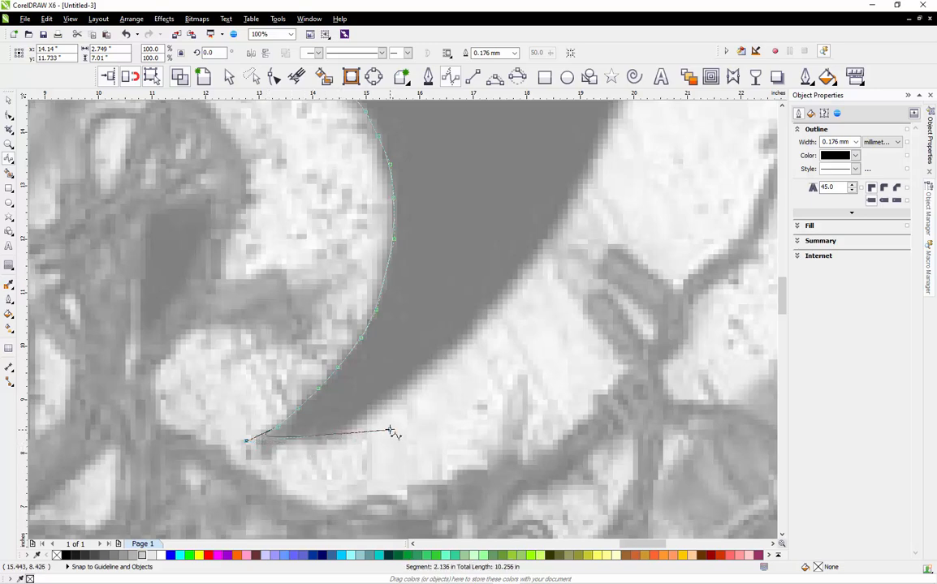
key("Escape")
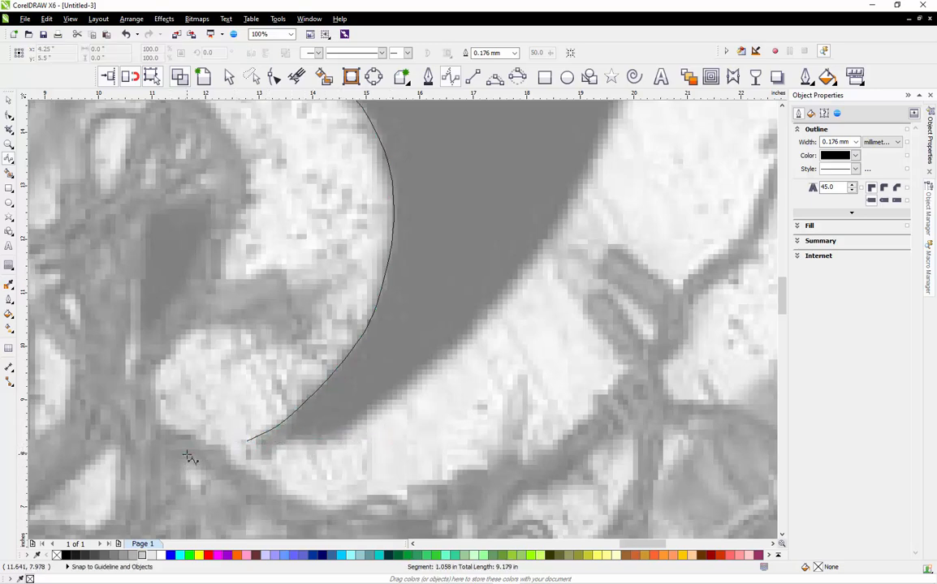
left_click(247, 442)
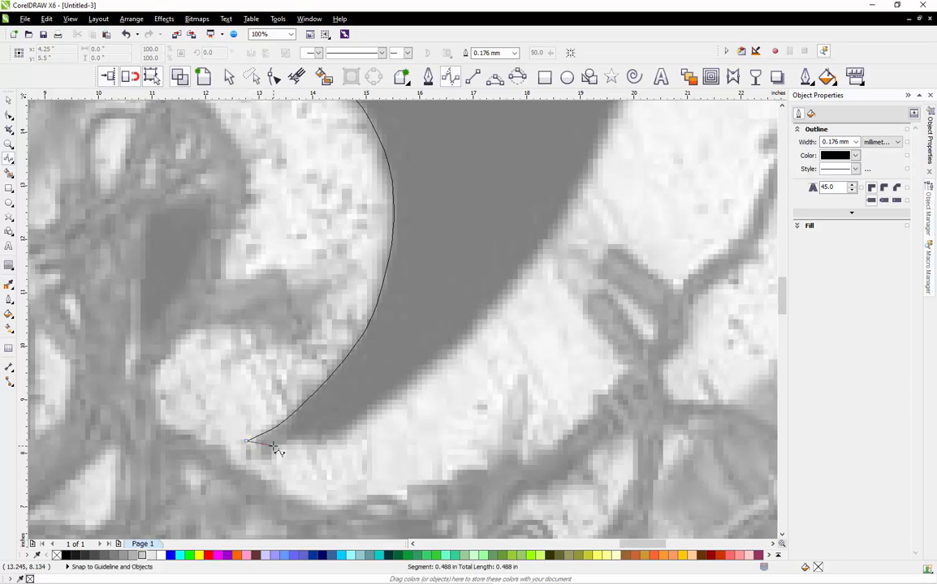
left_click(319, 440)
left_click(377, 412)
left_click(449, 361)
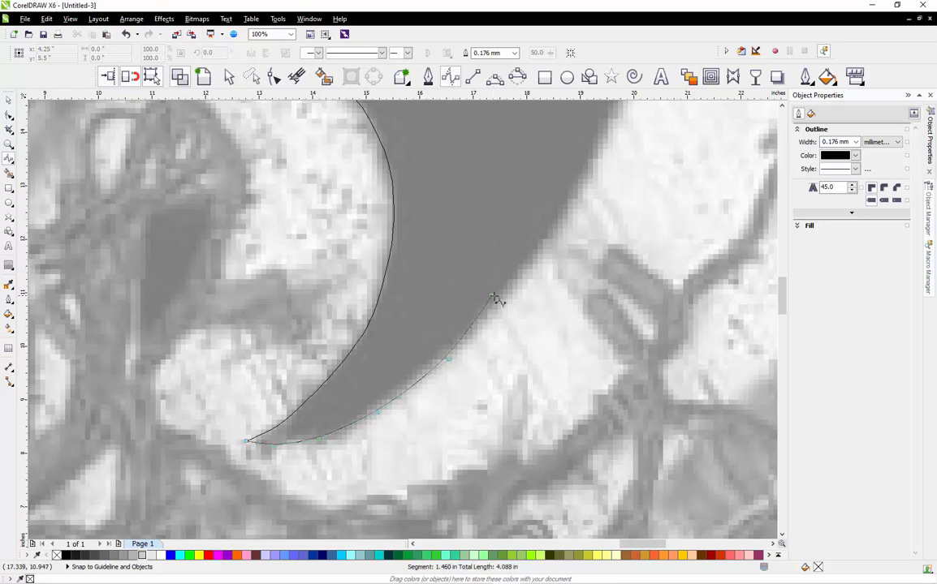
left_click(501, 295)
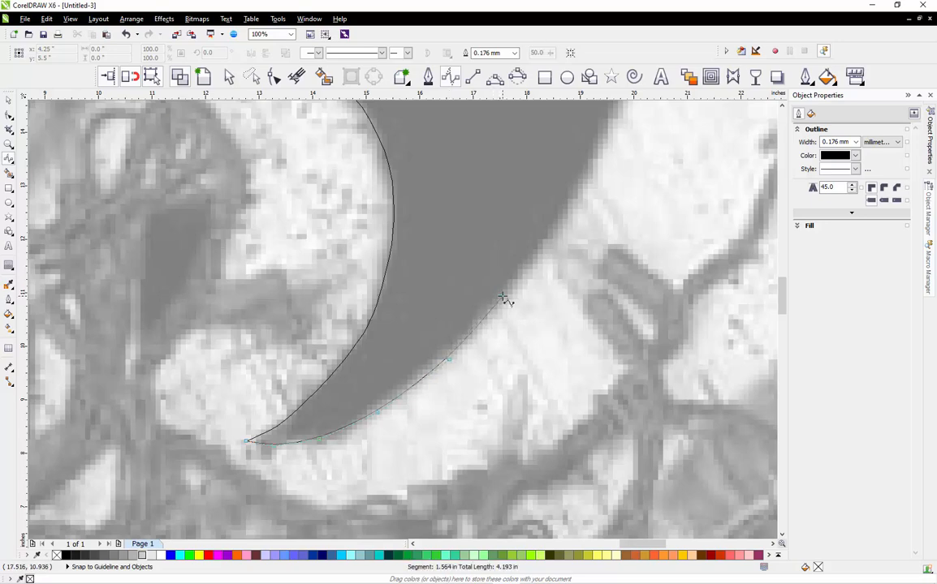
left_click(559, 224)
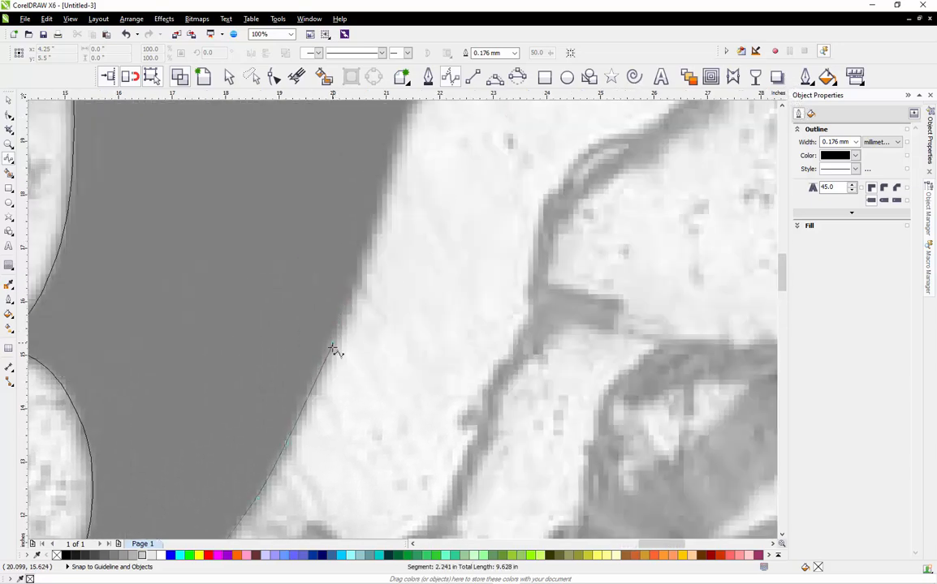
Continue the B-spline up the steep part of the second wing's leading edge and around its shoulder bend
left_click(364, 276)
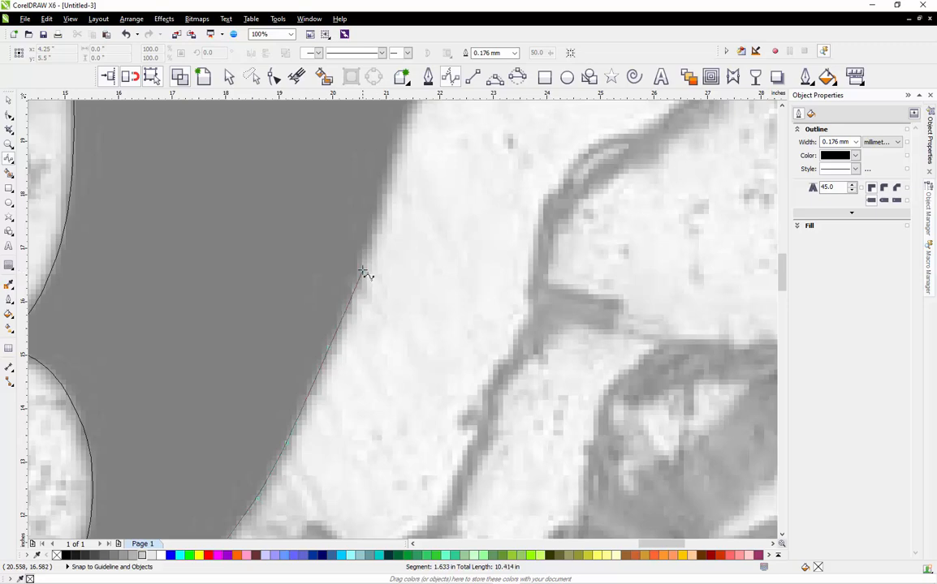
left_click(378, 215)
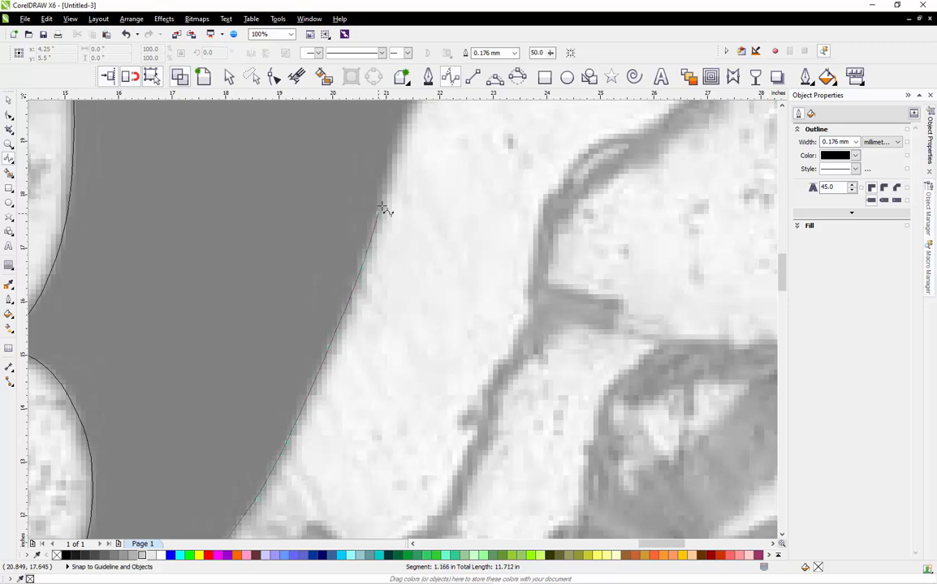
left_click(392, 166)
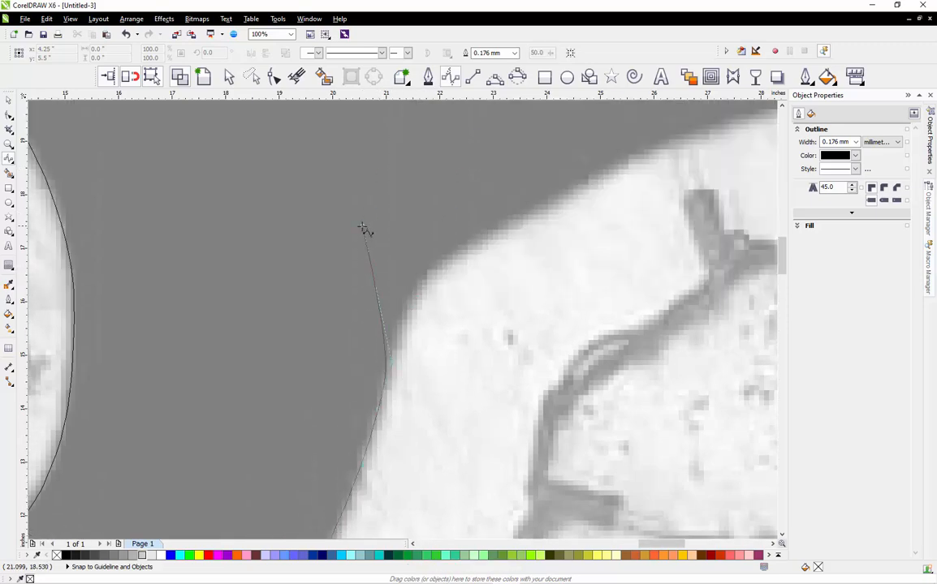
left_click(412, 319)
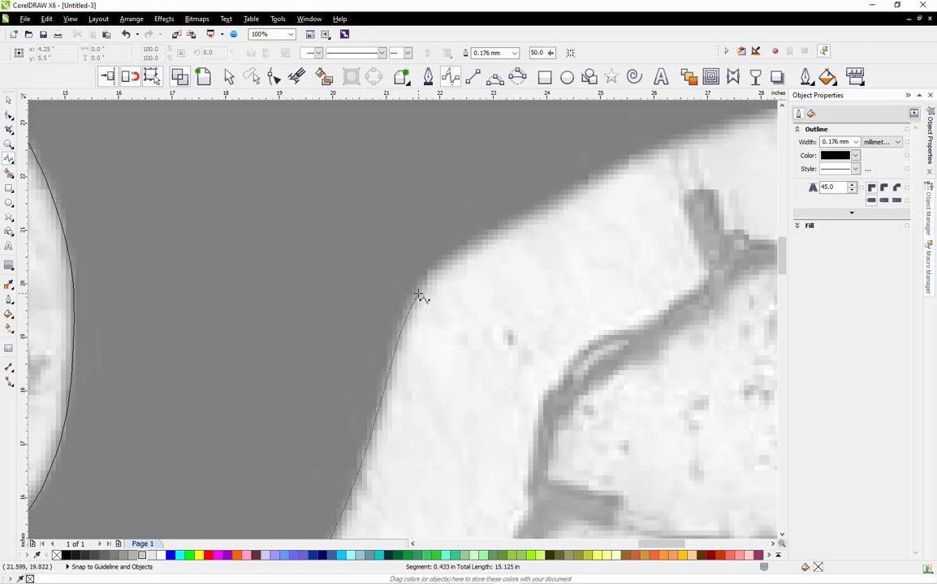
left_click(438, 276)
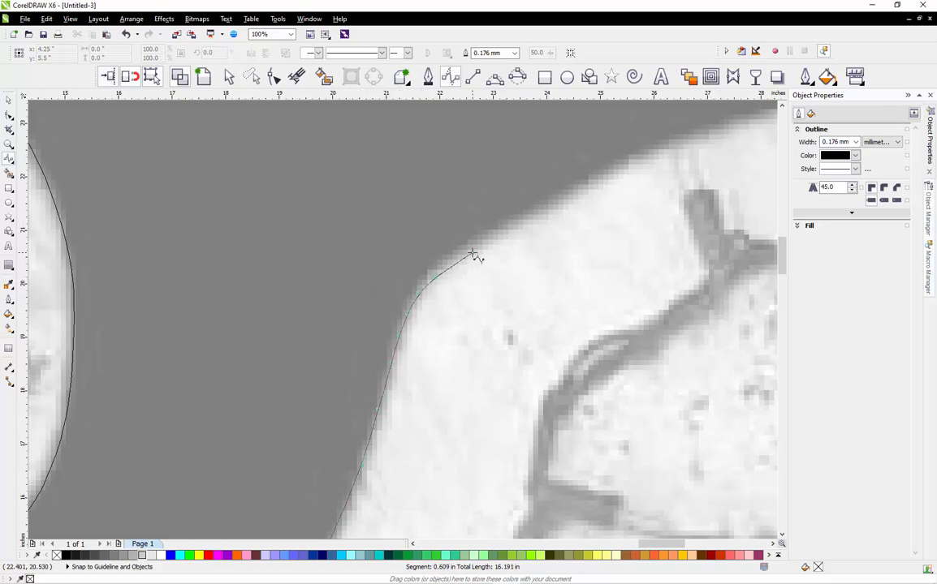
Trace the B-spline from the shoulder bend along the first stretch of the second wing's long sloping edge
left_click(537, 210)
left_click(617, 173)
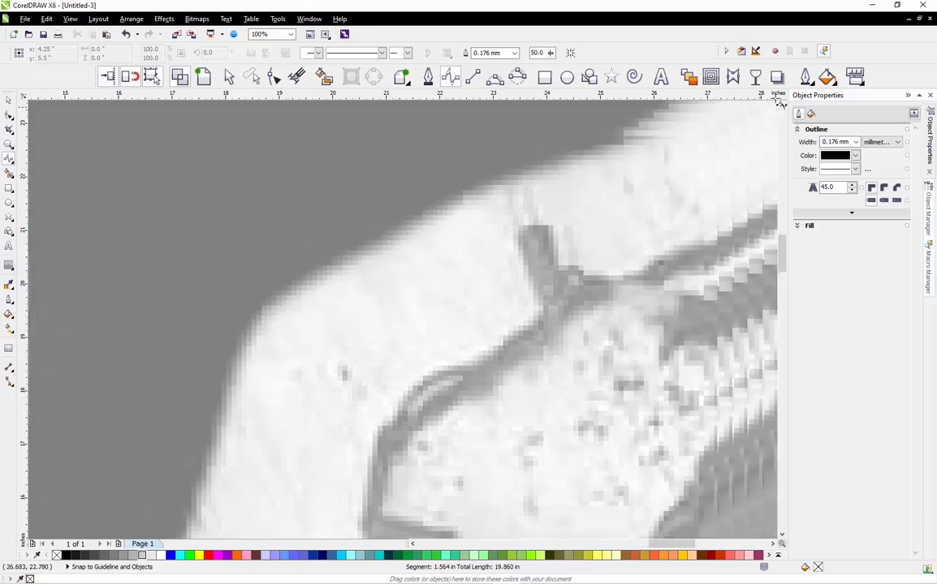
left_click(268, 331)
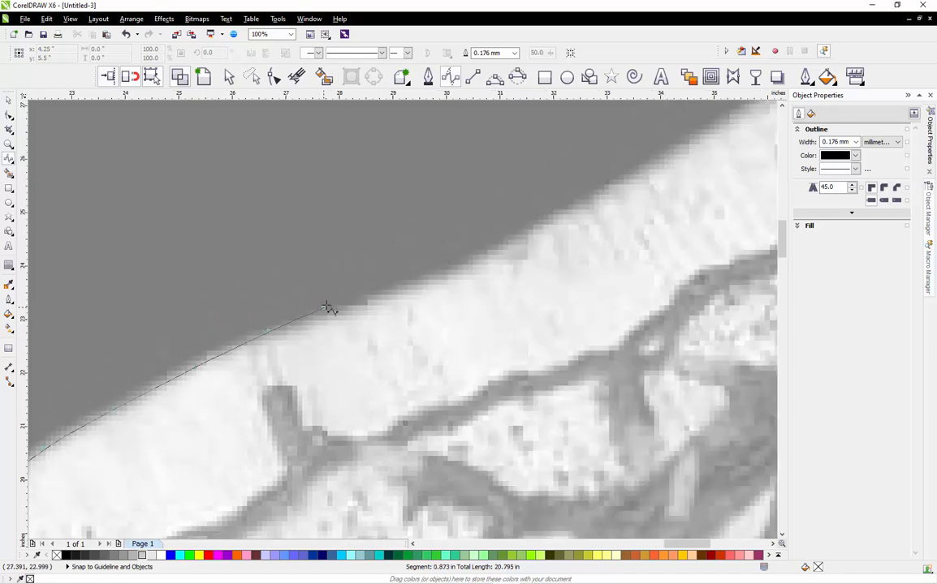
left_click(341, 311)
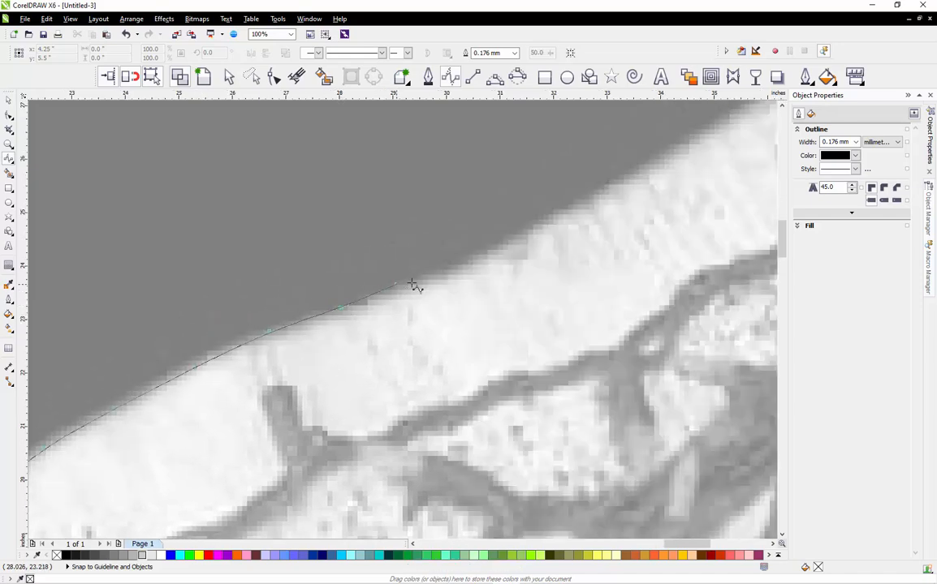
left_click(422, 280)
left_click(510, 241)
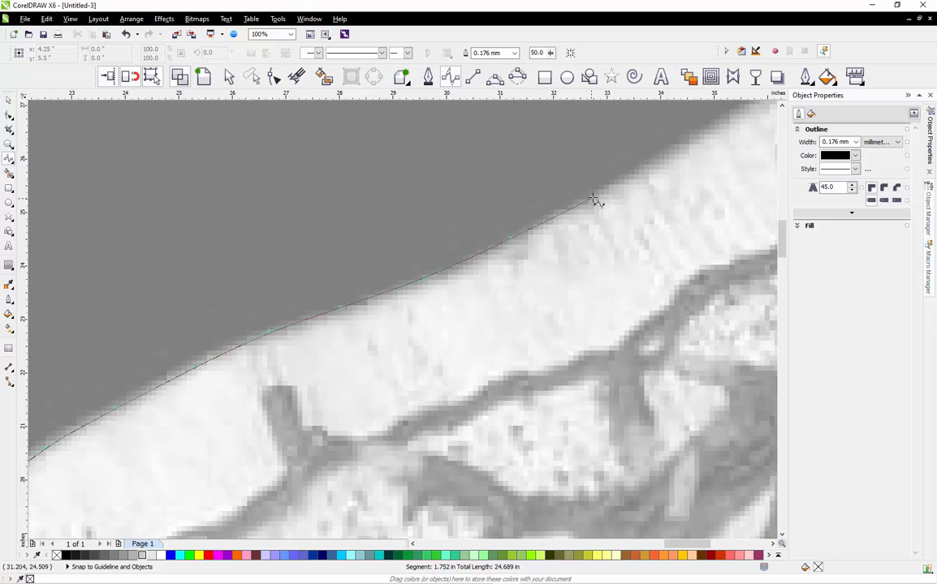
left_click(592, 196)
Extend the B-spline along the middle stretch of the second wing's sloping leading edge
scroll(686, 142, "up", 2)
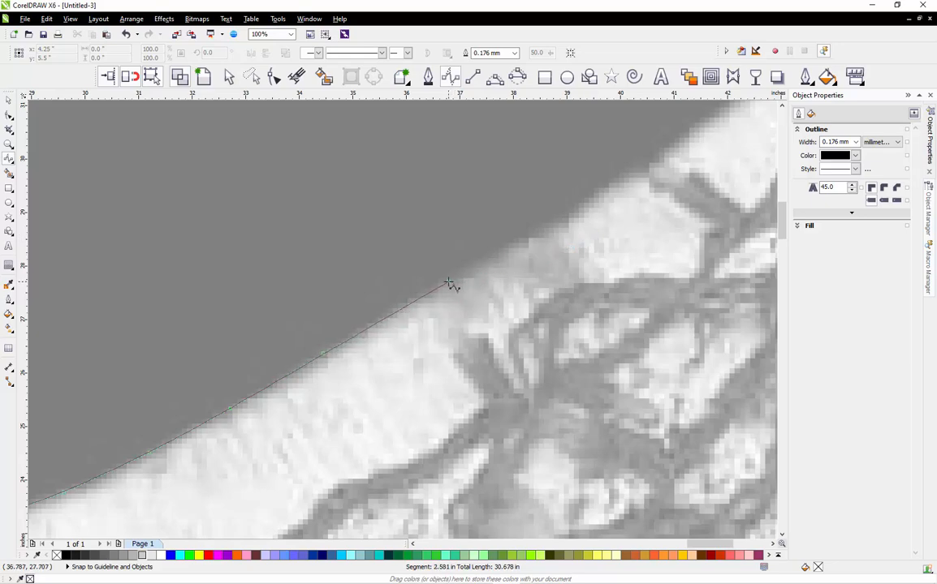
left_click(448, 283)
left_click(512, 244)
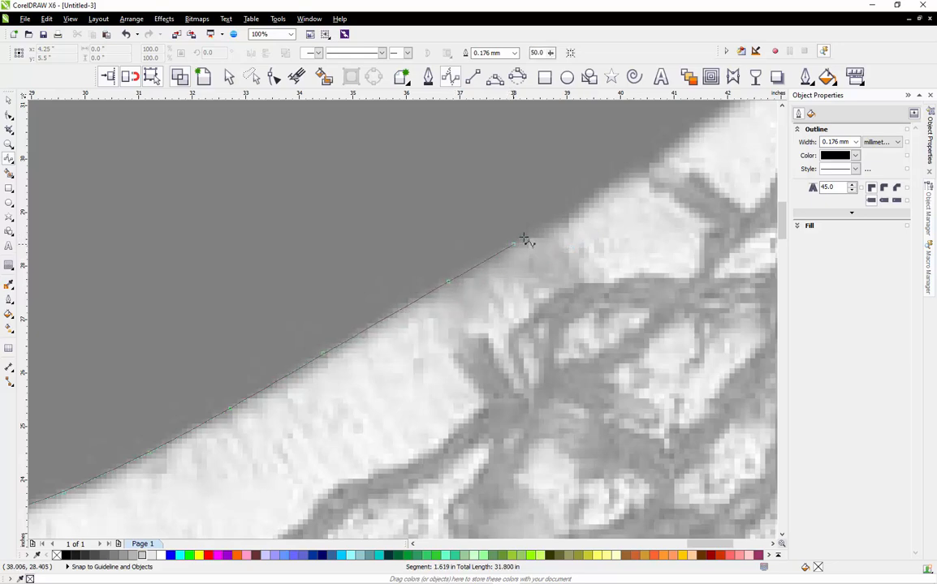
left_click(582, 201)
left_click(648, 158)
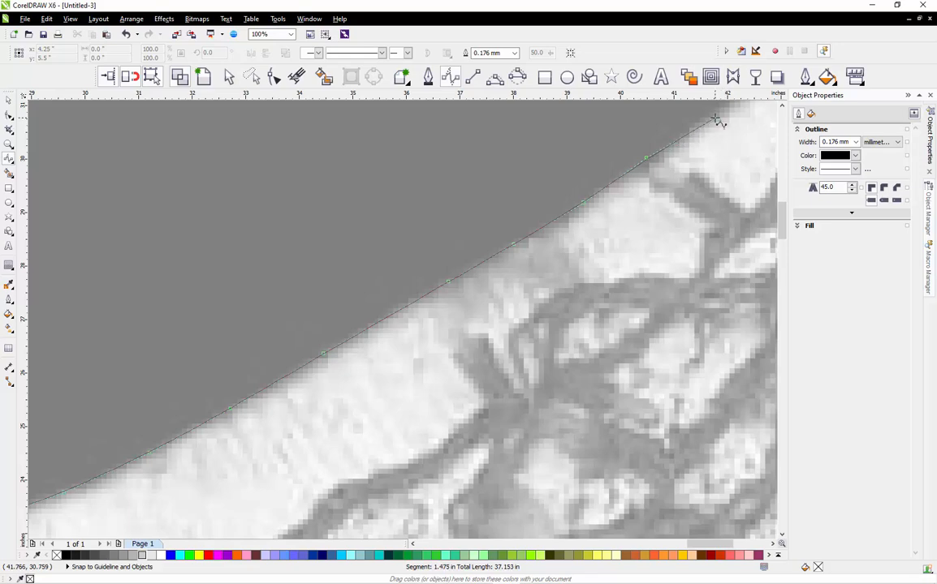
left_click_drag(718, 117, 777, 85)
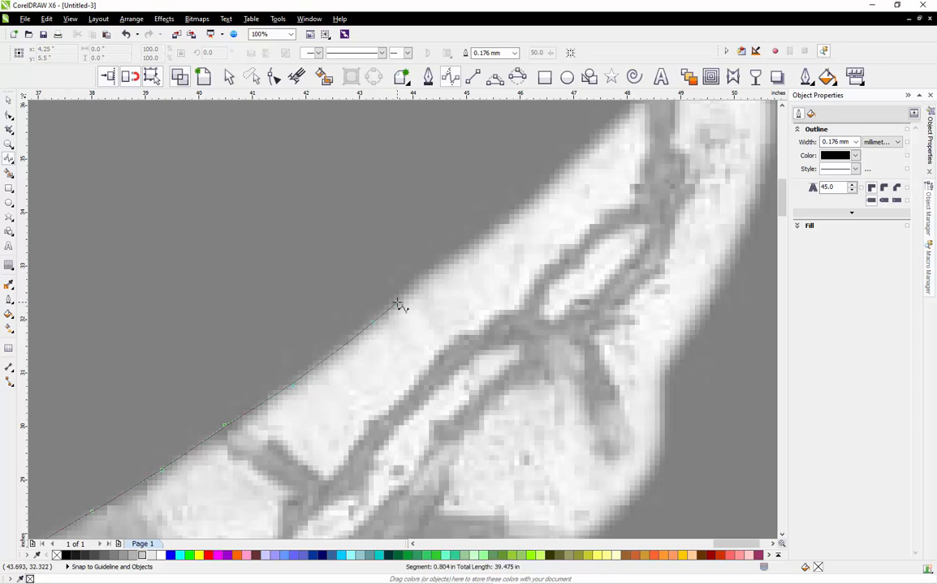
Continue the B-spline along the last stretch of the leading edge up to the base of the second wing's rounded tip
left_click(421, 281)
left_click(579, 154)
left_click(609, 131)
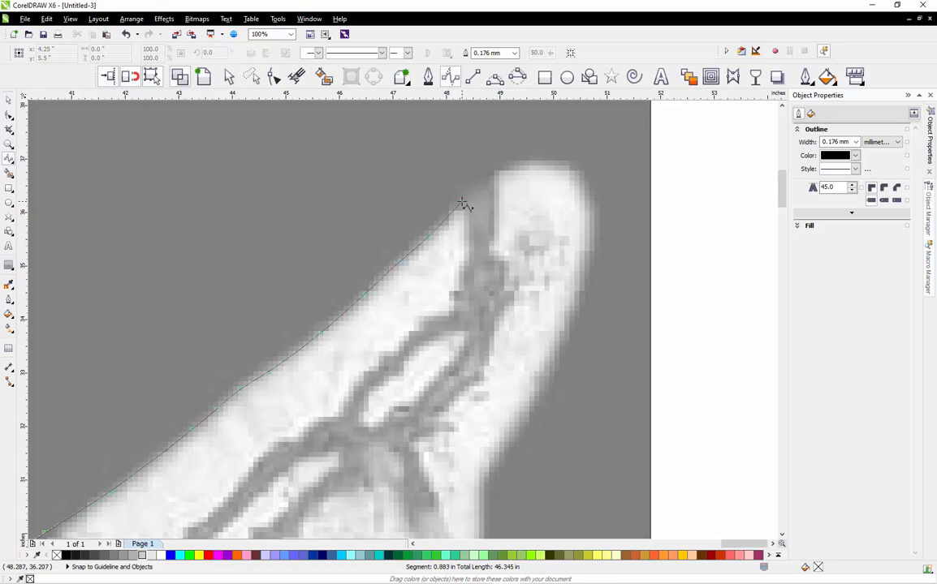
left_click(461, 202)
left_click(483, 187)
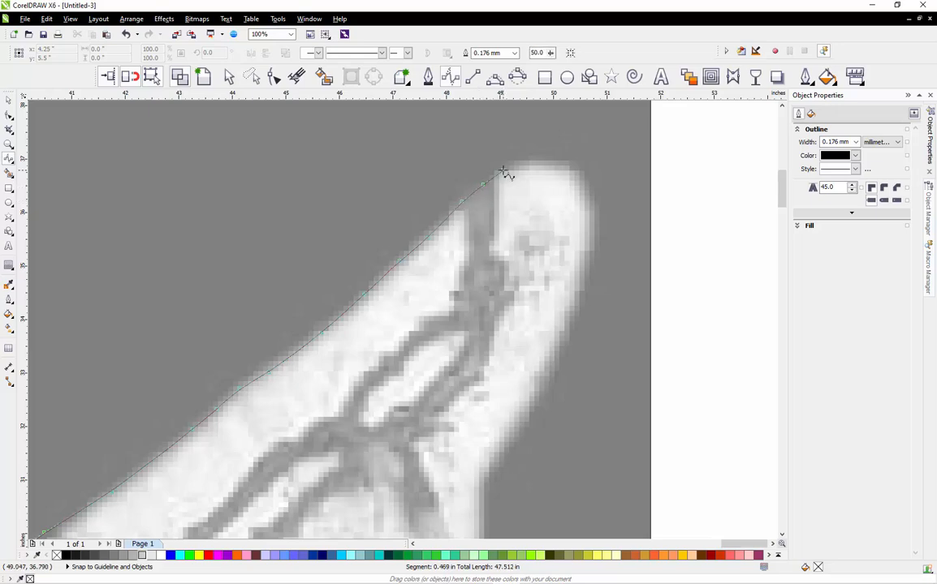
Trace the B-spline around the second wing's rounded tip and onto the start of its feathered side
left_click(503, 170)
left_click(522, 162)
left_click(545, 161)
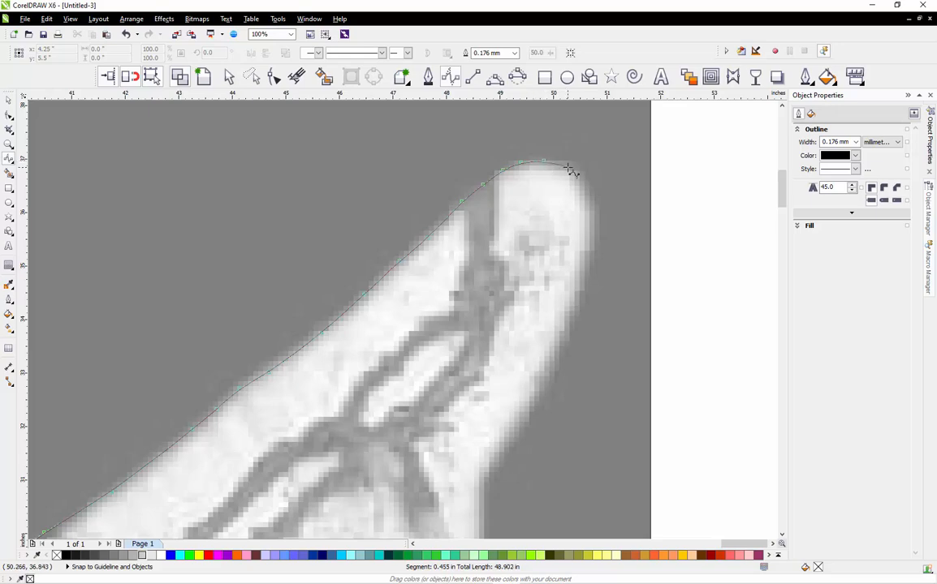
left_click(587, 193)
left_click(593, 222)
left_click(591, 256)
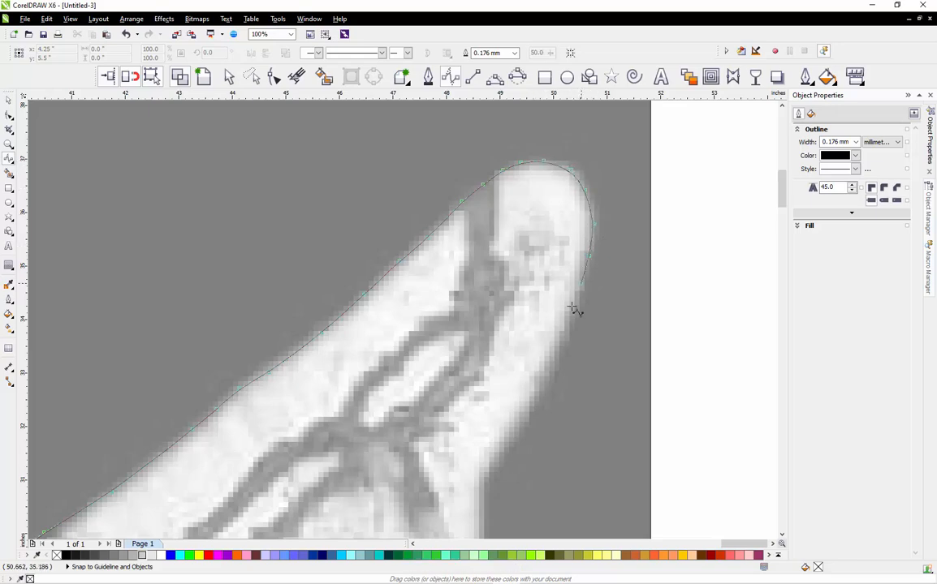
Continue the B-spline down the outer side of the second wing's tip and end it at the first feather notch
left_click(574, 319)
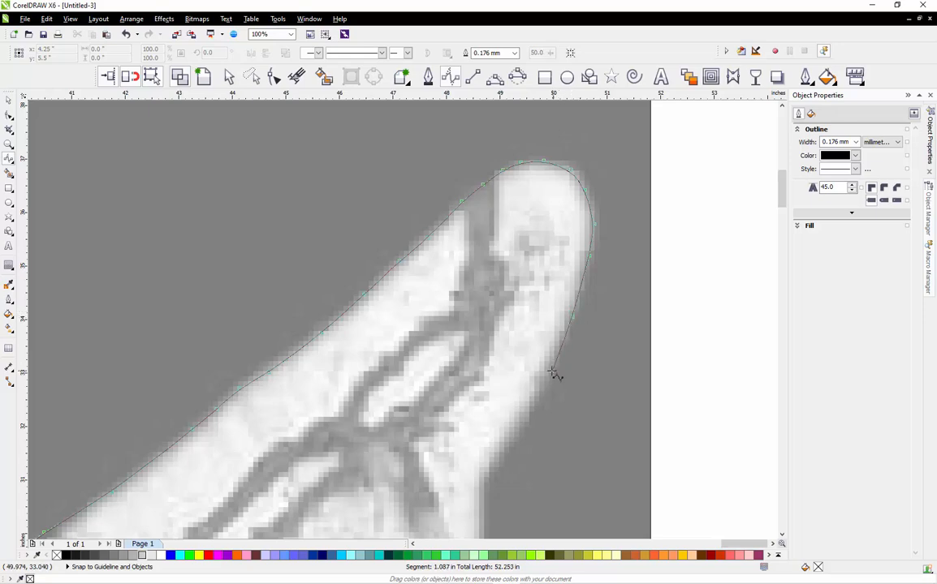
left_click(546, 371)
left_click(524, 419)
left_click(493, 451)
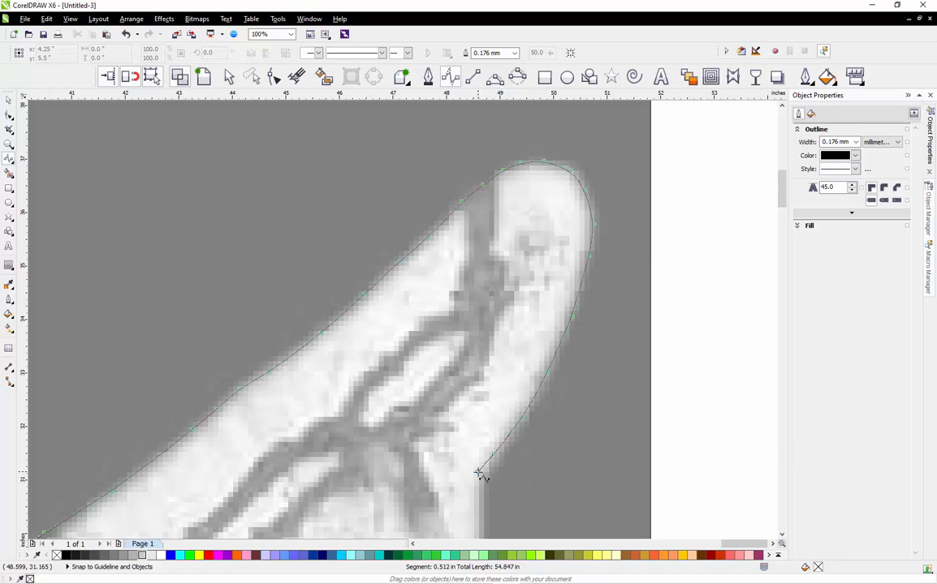
double_click(478, 474)
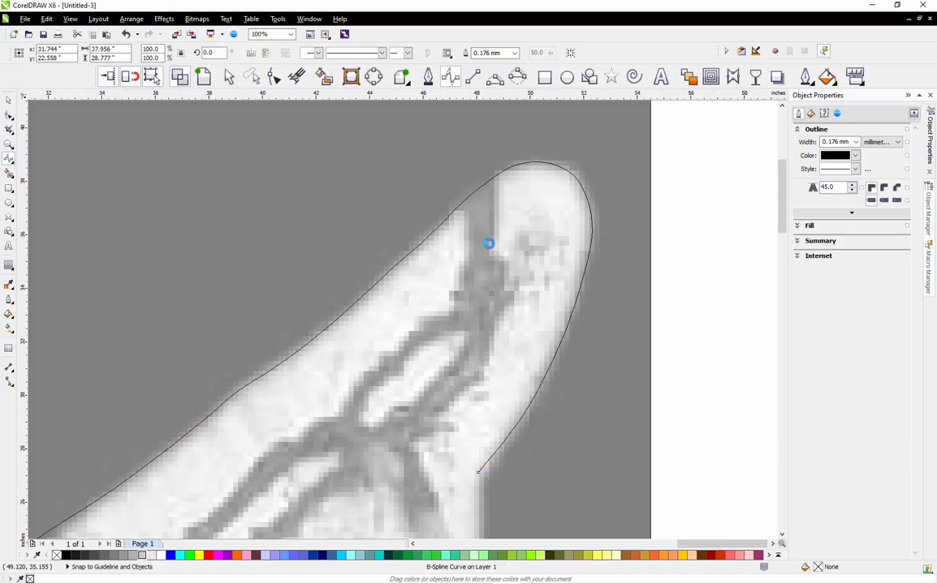
Trace a separate B-spline around the first feather lobe below the second wing's tip, from the first notch to the second
scroll(453, 210, "down", 2)
scroll(426, 257, "up", 1)
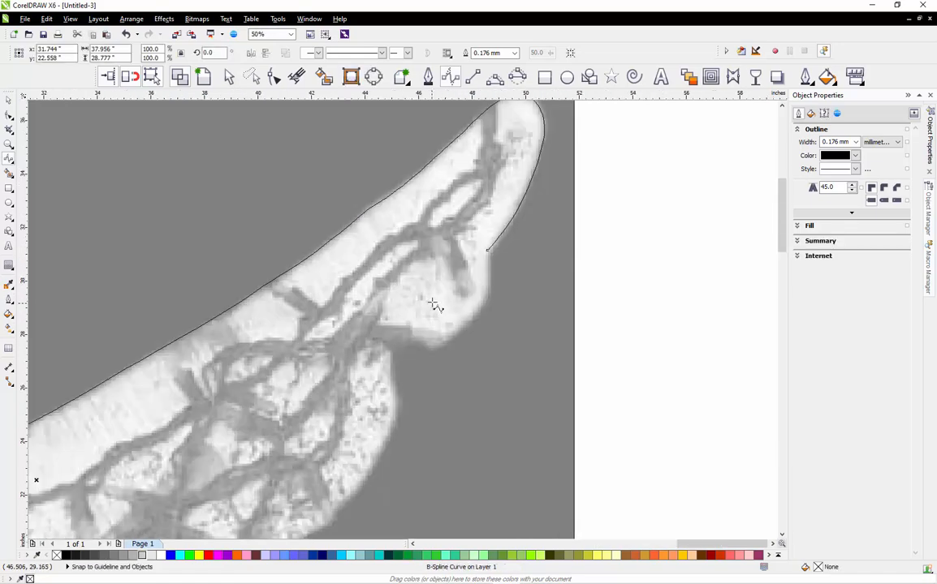
scroll(460, 283, "up", 1)
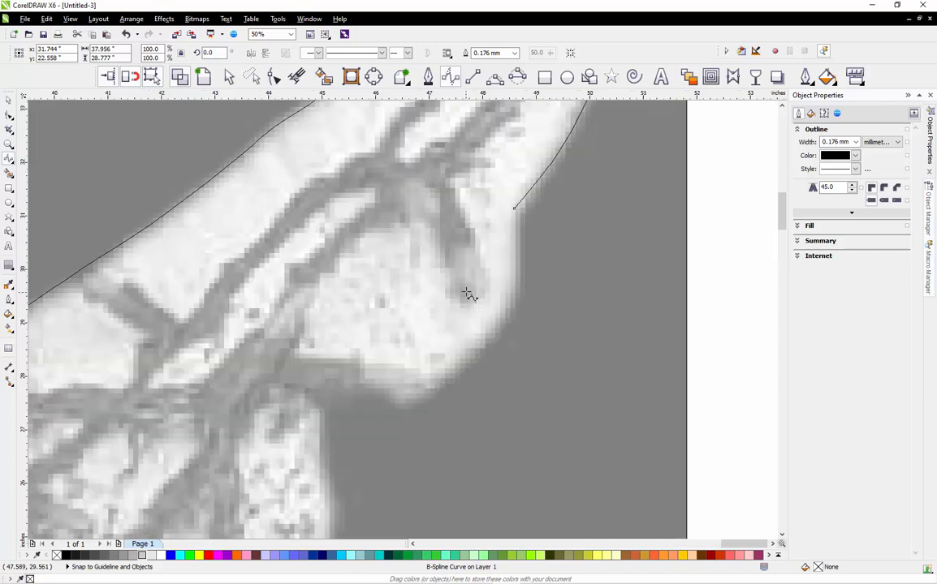
left_click(517, 209)
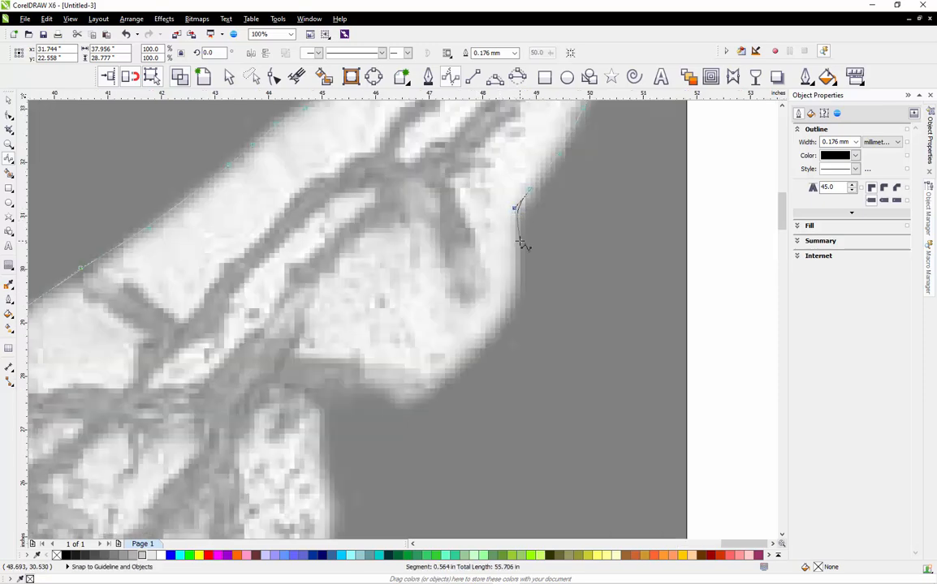
key("Escape")
left_click(515, 208)
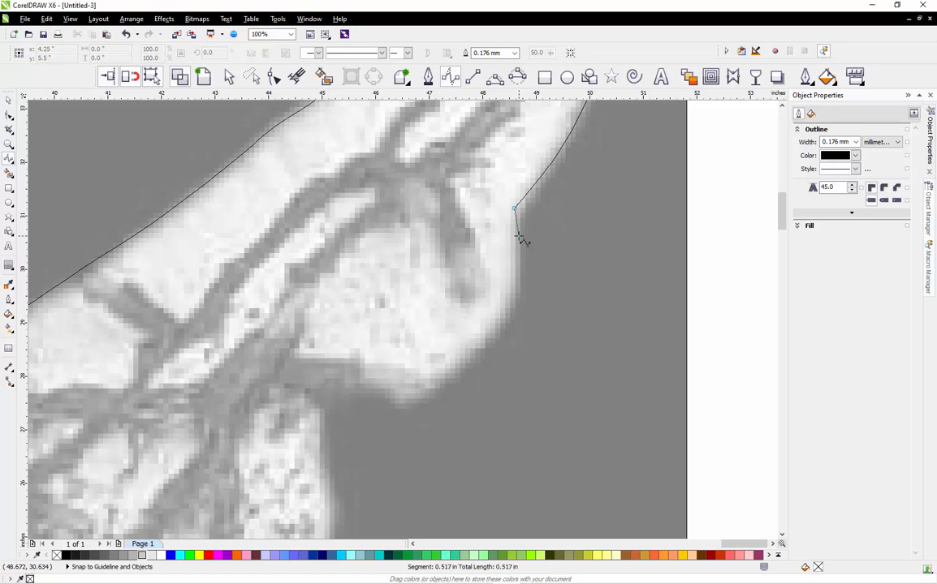
left_click(508, 323)
left_click(474, 366)
left_click(445, 392)
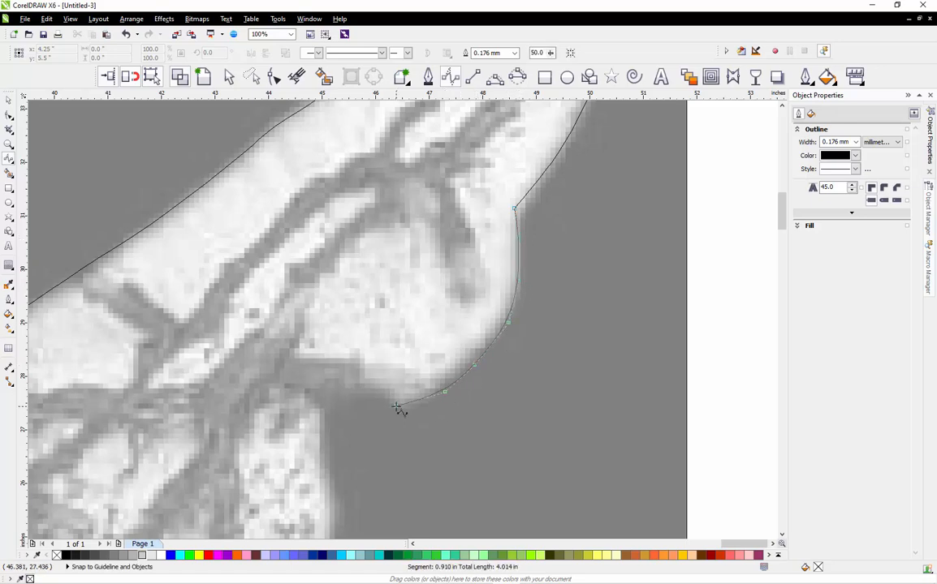
left_click(396, 406)
left_click(369, 401)
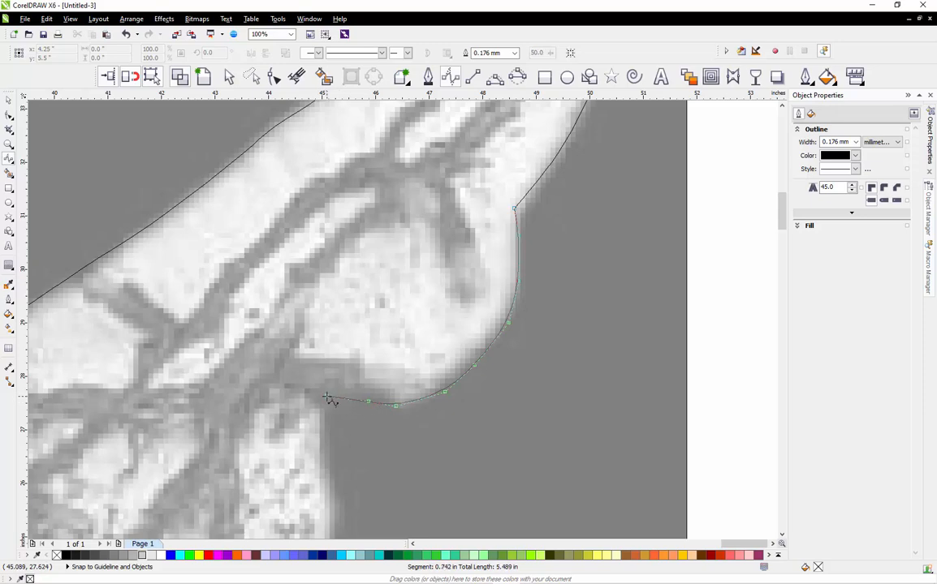
double_click(327, 394)
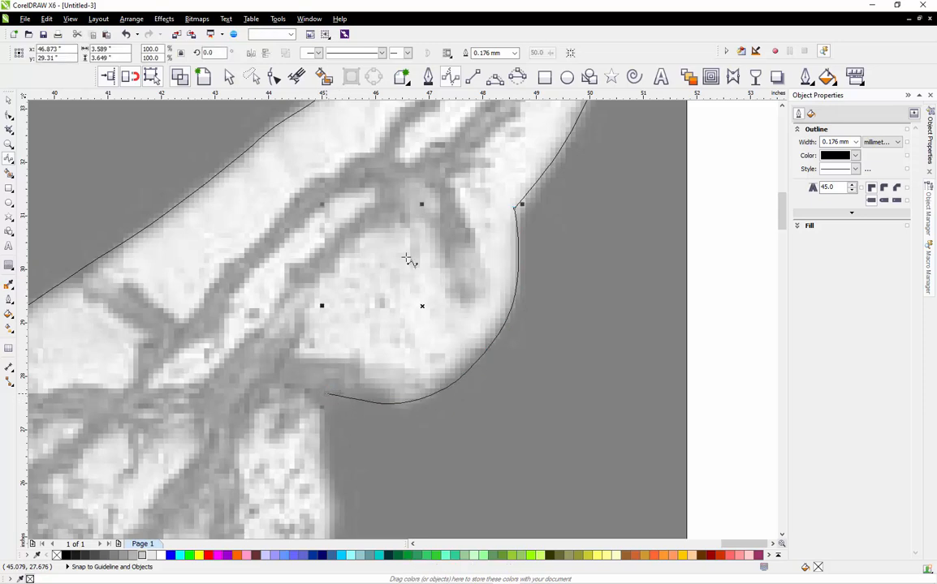
Draw a 3-point curve spanning about 5.3 in from the second notch along the upper part of the second feather lobe
scroll(438, 240, "down", 3)
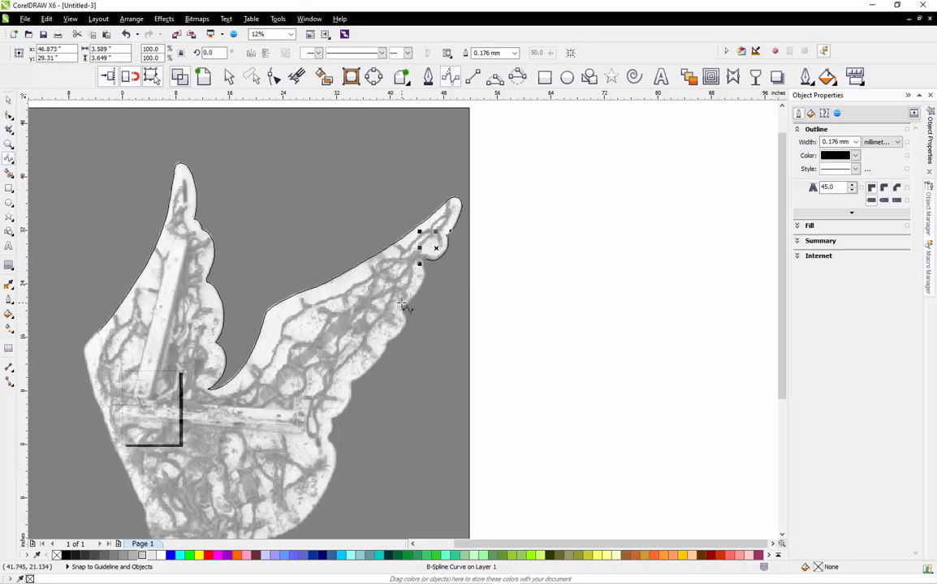
scroll(403, 306, "down", 1)
scroll(414, 278, "up", 3)
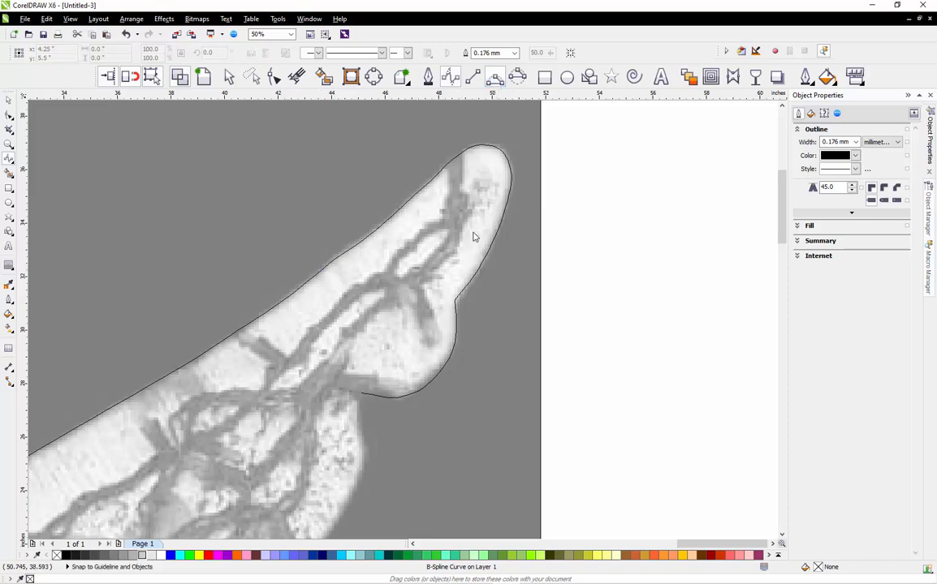
key("Escape")
scroll(345, 251, "down", 1)
scroll(334, 382, "up", 1)
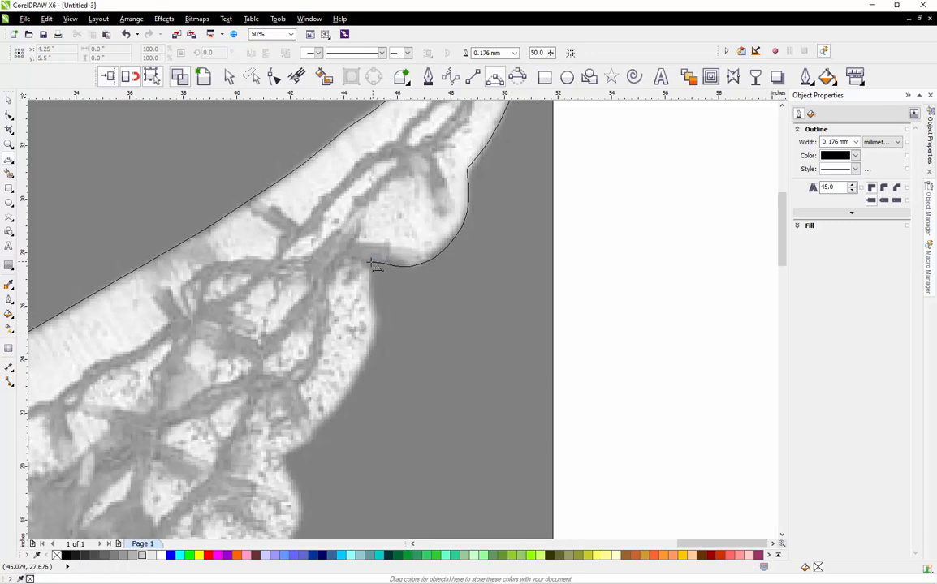
left_click_drag(371, 262, 349, 402)
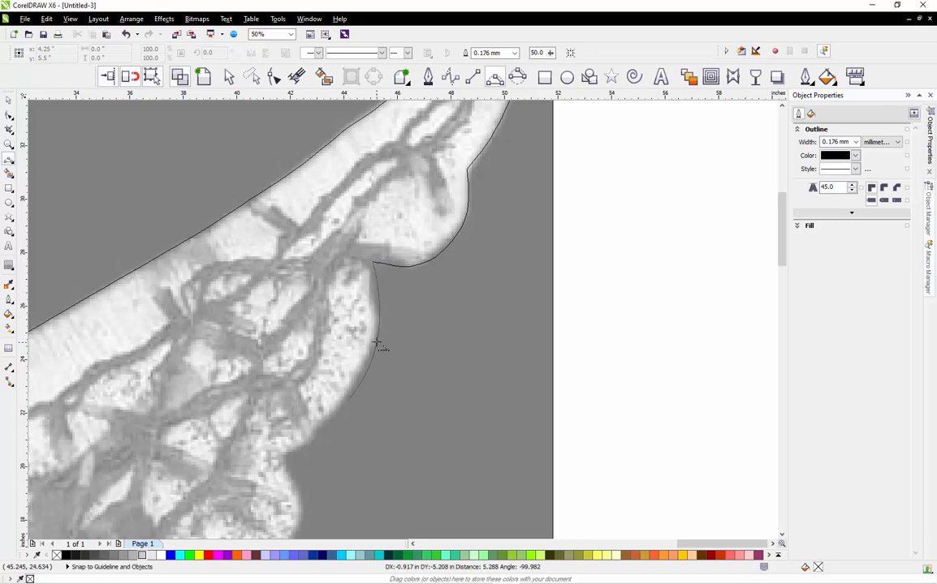
left_click(376, 341)
Add a bowed 3-point curve from the end of that arc to the notch below the second feather lobe
scroll(369, 309, "down", 1)
scroll(333, 381, "up", 1)
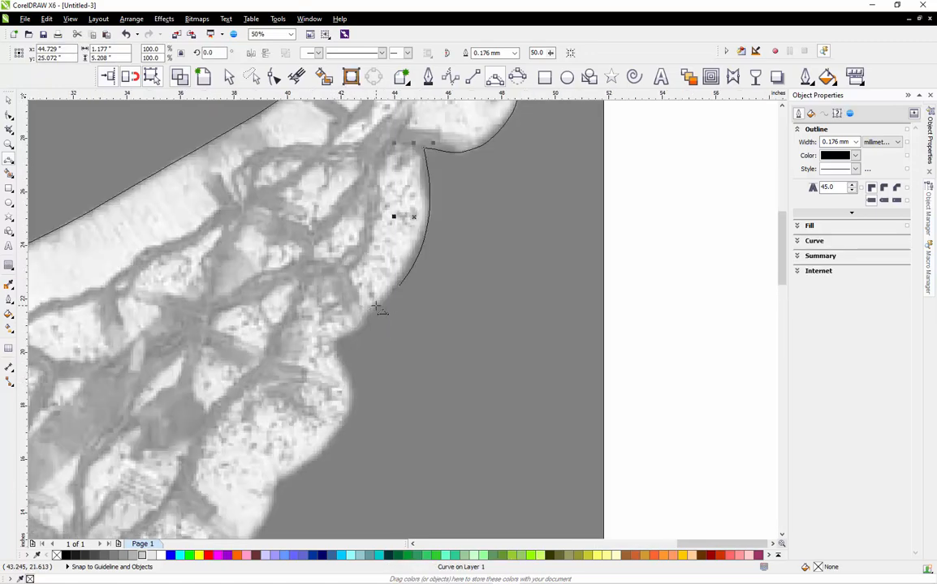
scroll(375, 307, "up", 1)
left_click_drag(421, 268, 288, 374)
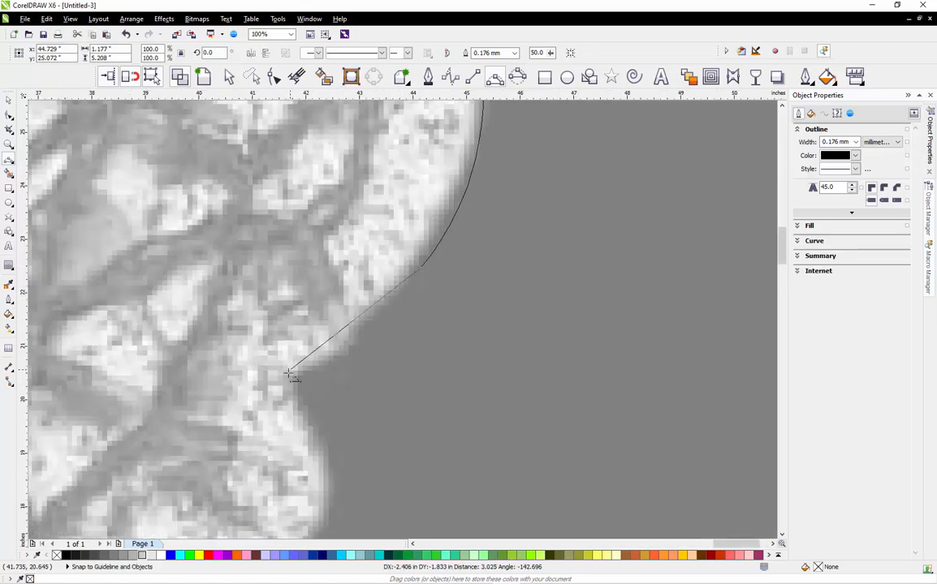
left_click(357, 341)
Trace the third feather lobe from its upper notch to its lower notch with consecutive 3-point curves
scroll(349, 244, "down", 1)
scroll(344, 312, "up", 1)
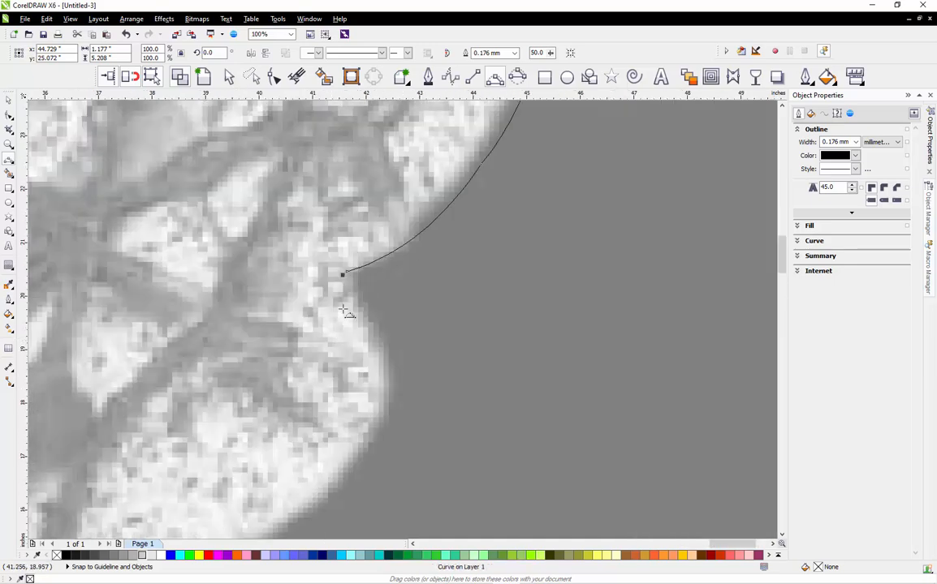
left_click_drag(347, 273, 342, 487)
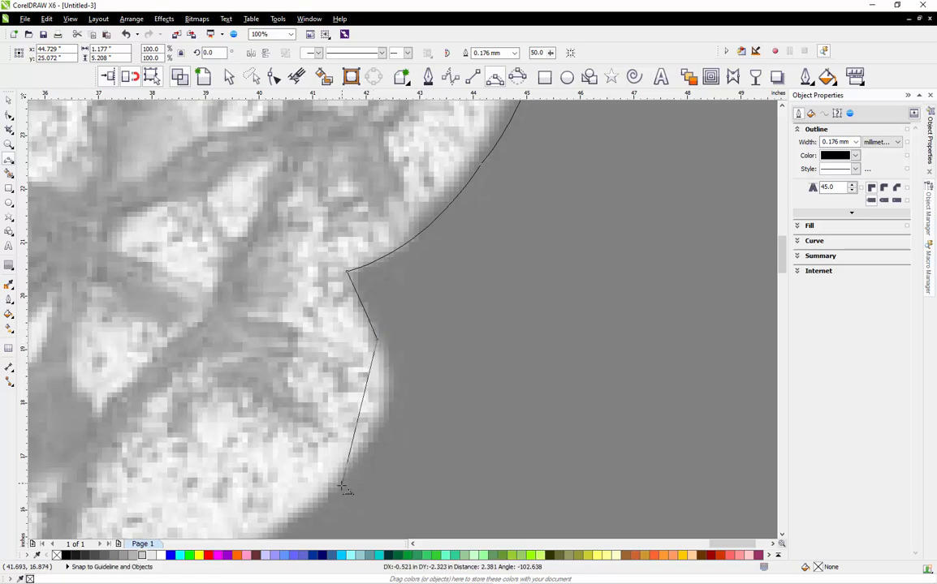
left_click(387, 424)
scroll(469, 290, "down", 2)
scroll(469, 291, "up", 3)
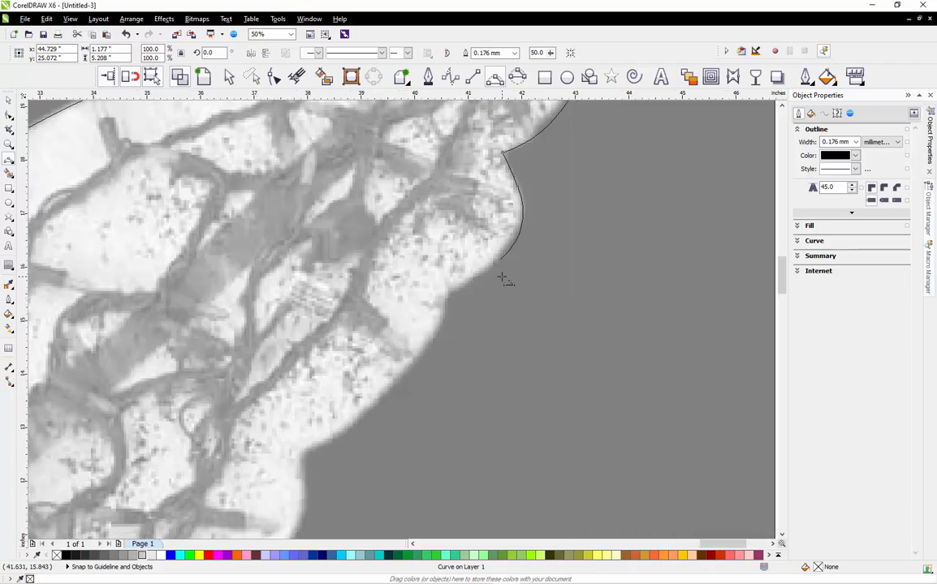
left_click_drag(496, 248, 464, 251)
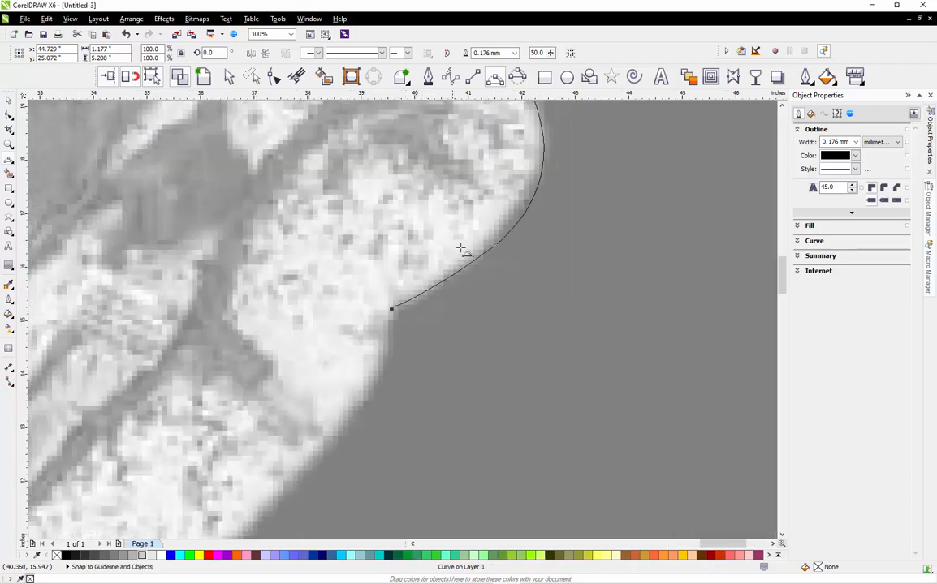
Trace the long fourth feather lobe between its notches with two 3-point curves spanning about 4 in and 4.3 in
scroll(464, 251, "down", 1)
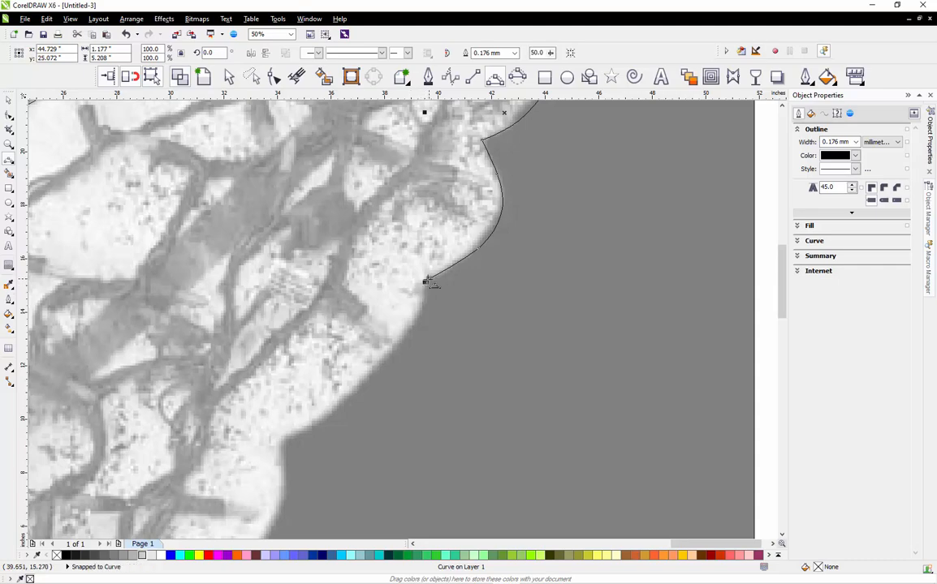
left_click_drag(428, 280, 374, 372)
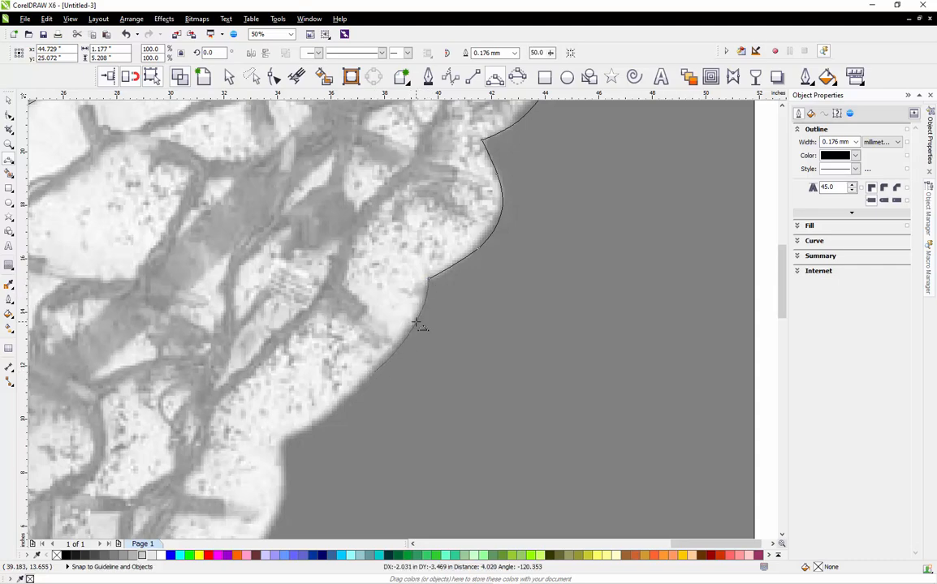
left_click(382, 296)
scroll(484, 238, "down", 1)
scroll(412, 328, "up", 1)
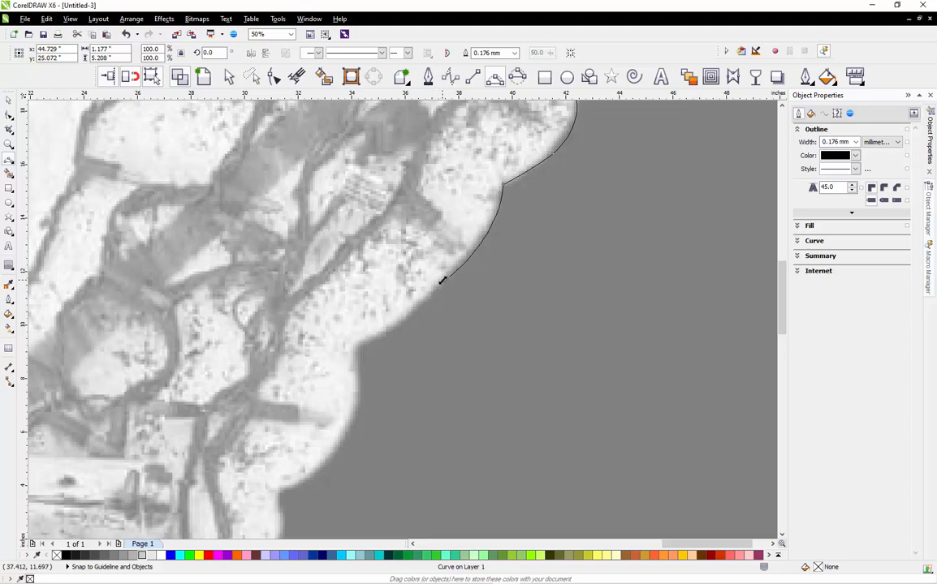
scroll(445, 293, "up", 1)
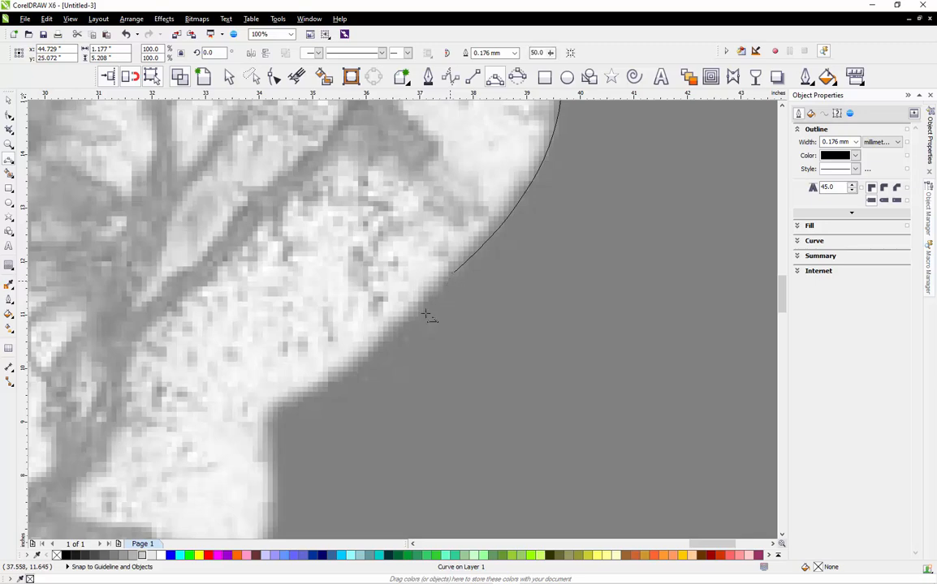
left_click_drag(449, 281, 307, 401)
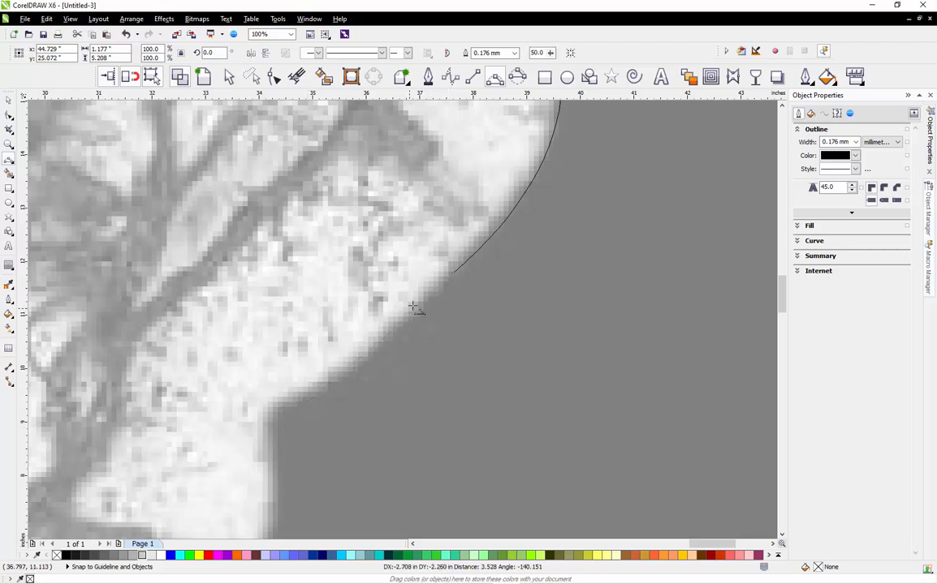
left_click_drag(455, 279, 272, 415)
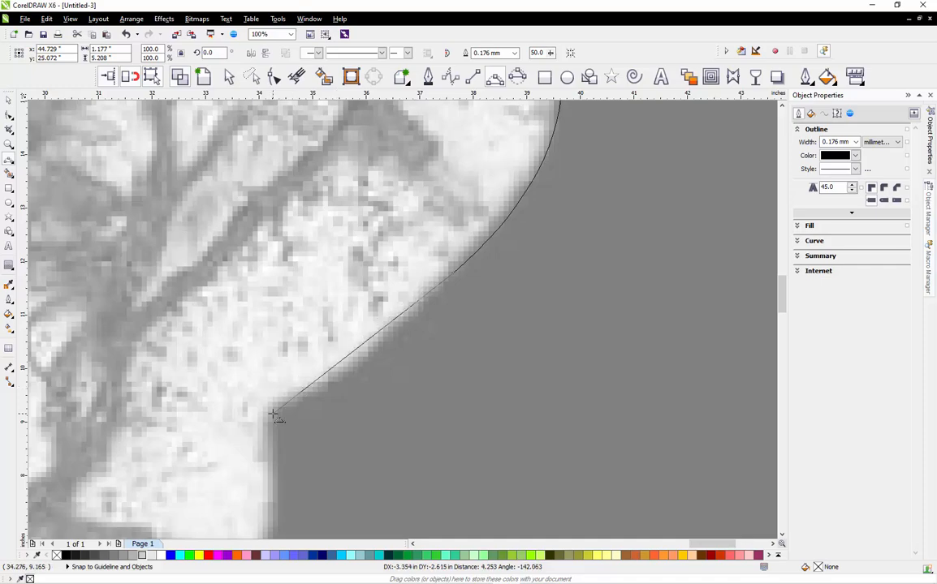
left_click(384, 347)
Draw one 3-point curve spanning about 6 in around the fifth feather lobe, from notch to notch
scroll(447, 211, "down", 3)
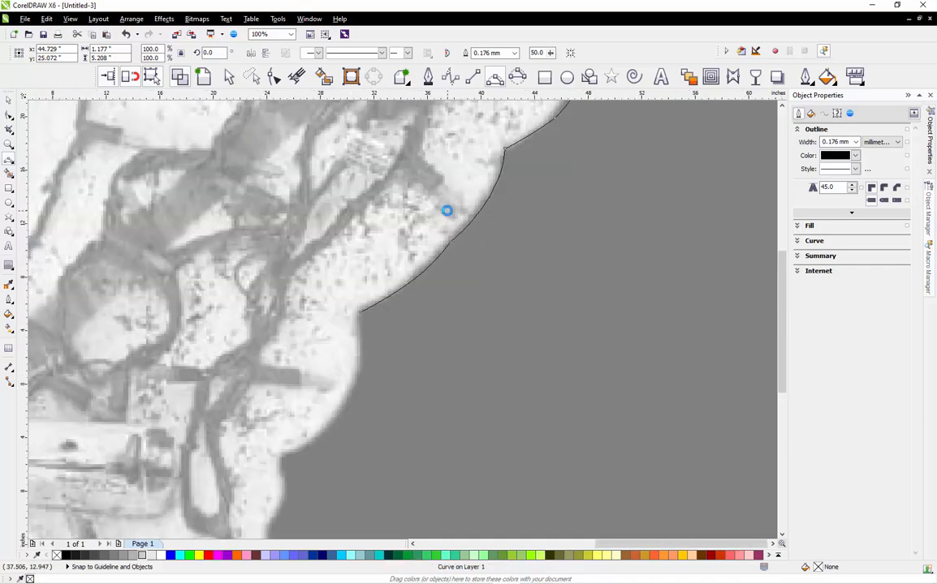
scroll(438, 245, "up", 2)
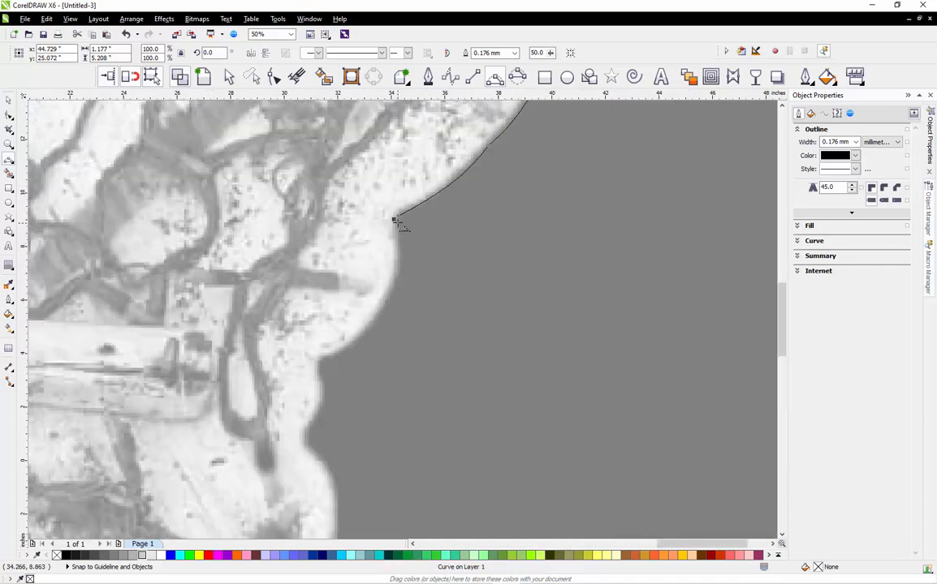
left_click(396, 220)
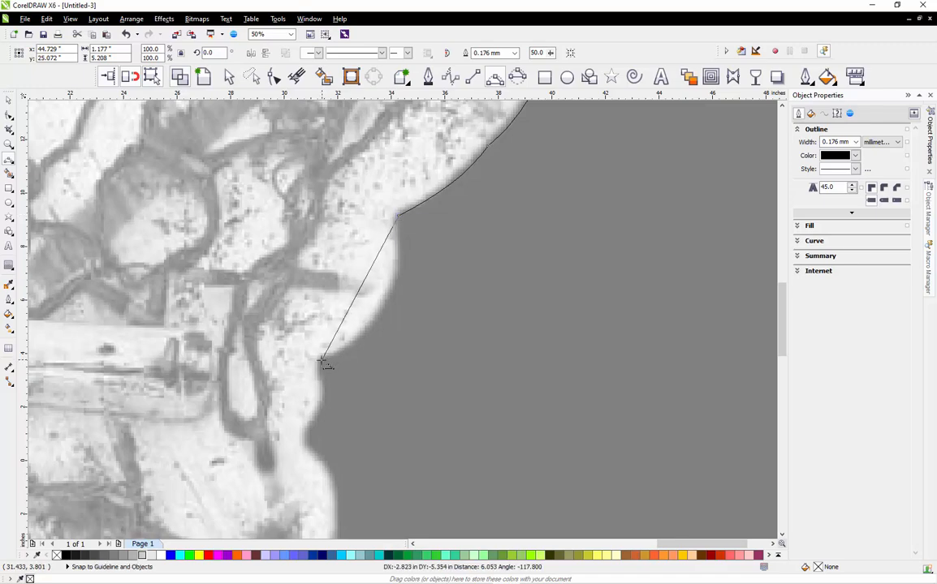
left_click_drag(321, 360, 321, 362)
left_click(380, 317)
Draw a 3-point curve spanning about 3 in around the small sixth lobe down to the next notch
scroll(361, 264, "down", 1)
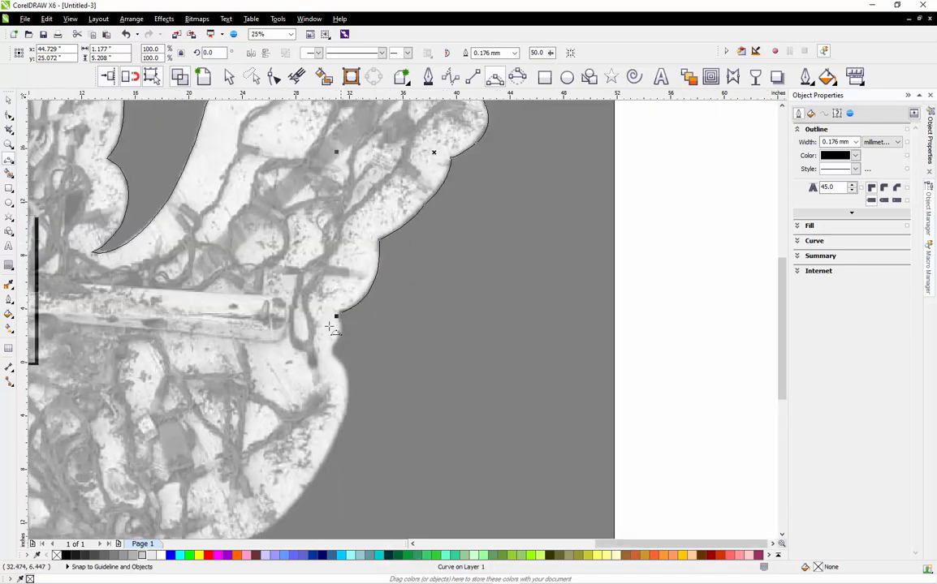
scroll(329, 326, "up", 1)
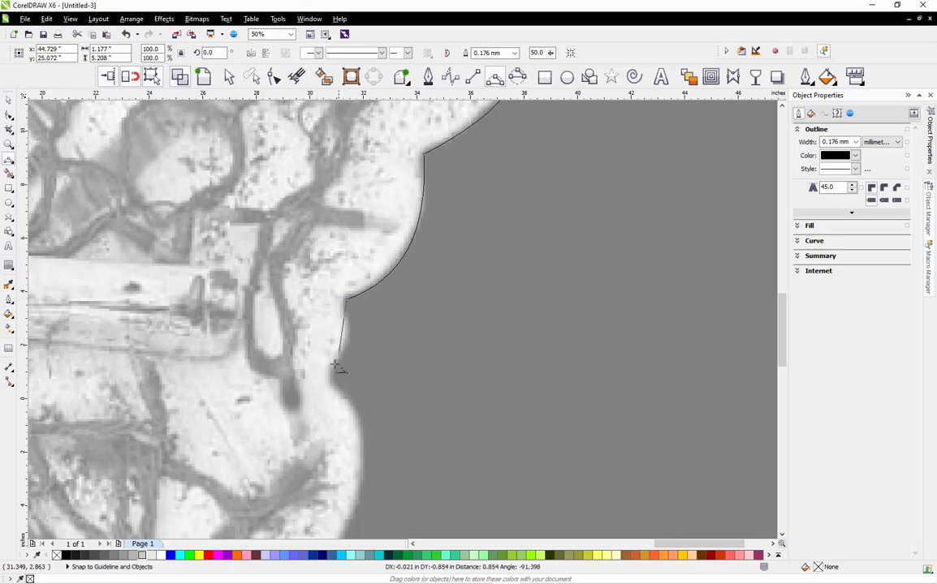
left_click_drag(335, 364, 351, 339)
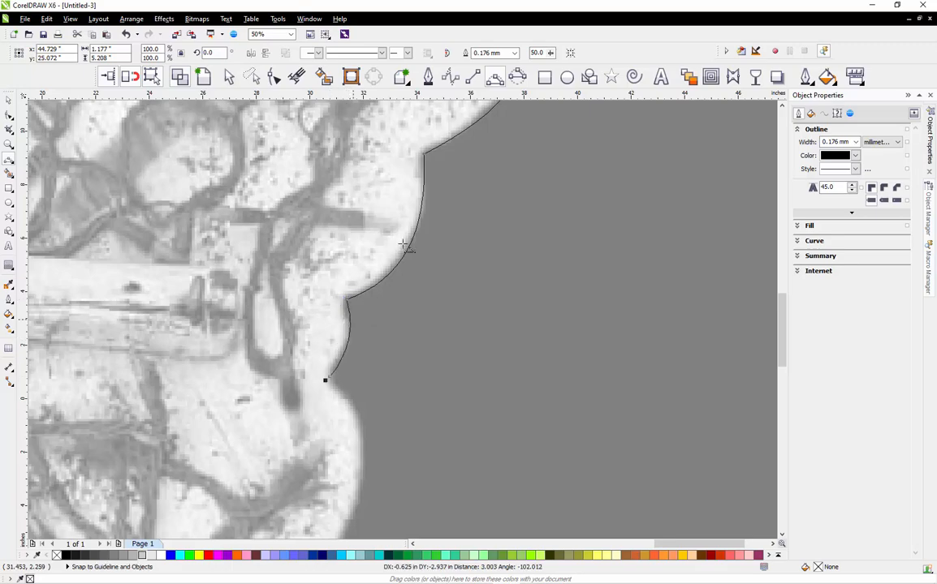
Draw a 3-point curve spanning about 6.8 in along the upper part of the large lobe below the small one
scroll(381, 324, "down", 1)
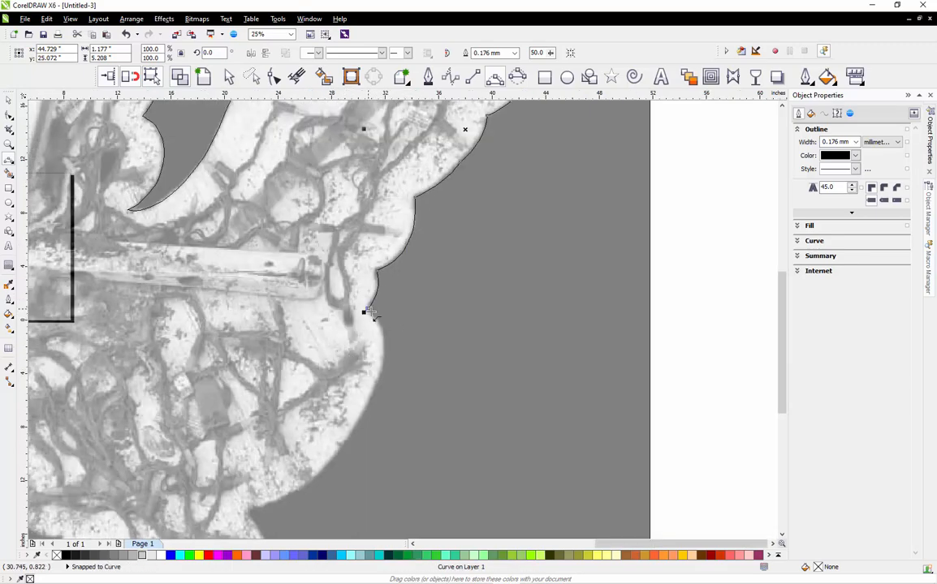
left_click_drag(368, 310, 371, 402)
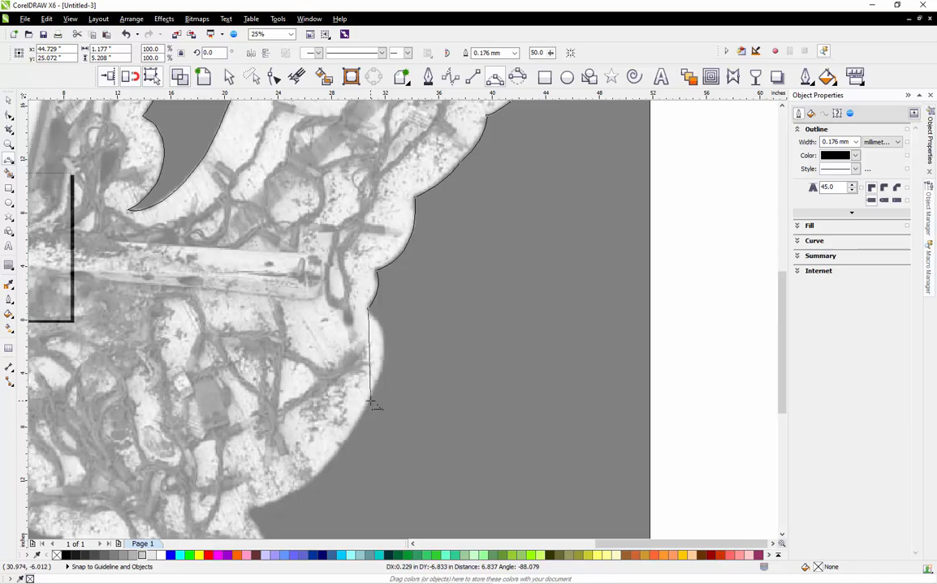
left_click(388, 351)
scroll(439, 292, "down", 1)
scroll(398, 373, "up", 1)
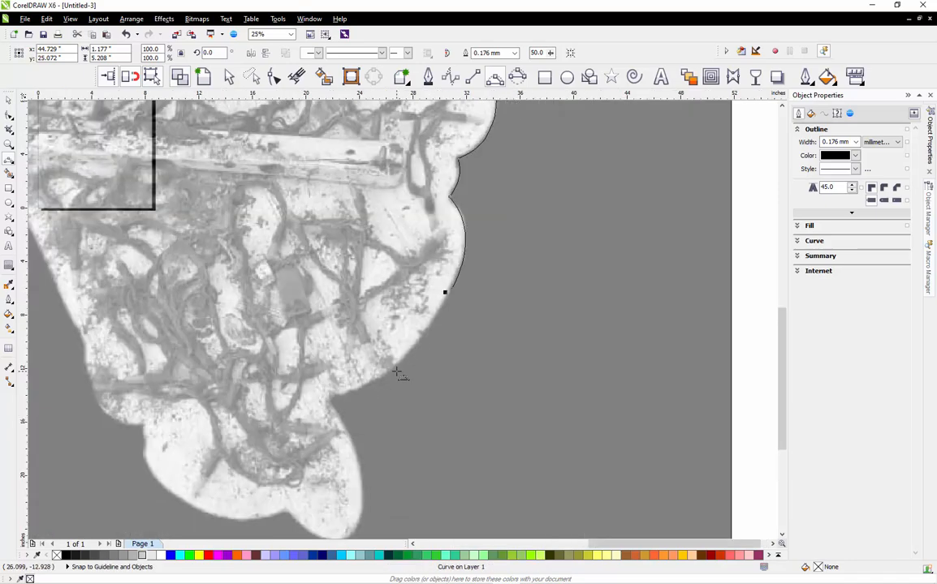
Finish the large lobe with a 3-point curve spanning about 12.4 in to its notch, and trace the tail lobe's outer side with another
left_click_drag(449, 293, 331, 398)
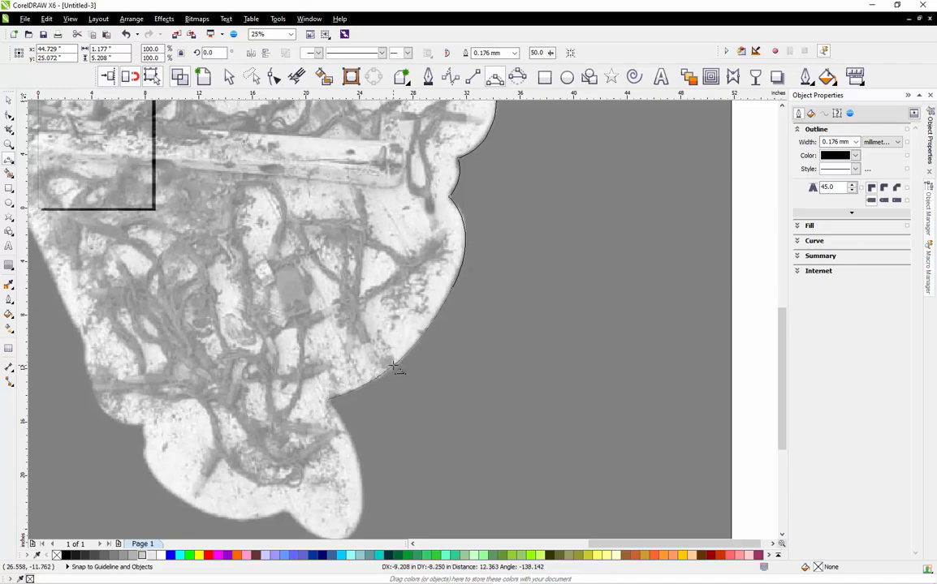
left_click(446, 258)
scroll(446, 259, "down", 1)
scroll(374, 354, "up", 1)
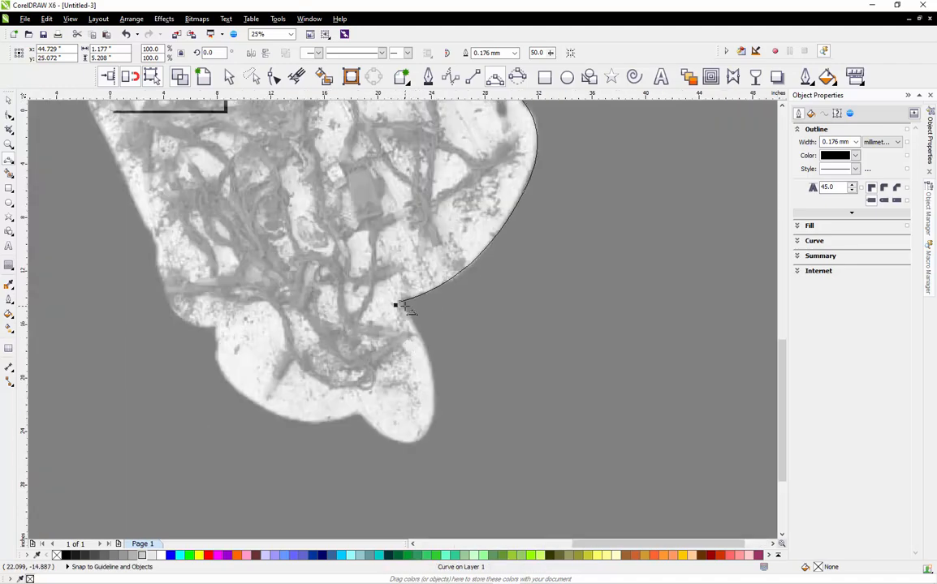
left_click_drag(397, 303, 434, 408)
left_click(431, 365)
Trace around the rounded tip of the tail lobe and back up to the next notch with 3-point curves
scroll(480, 350, "down", 1)
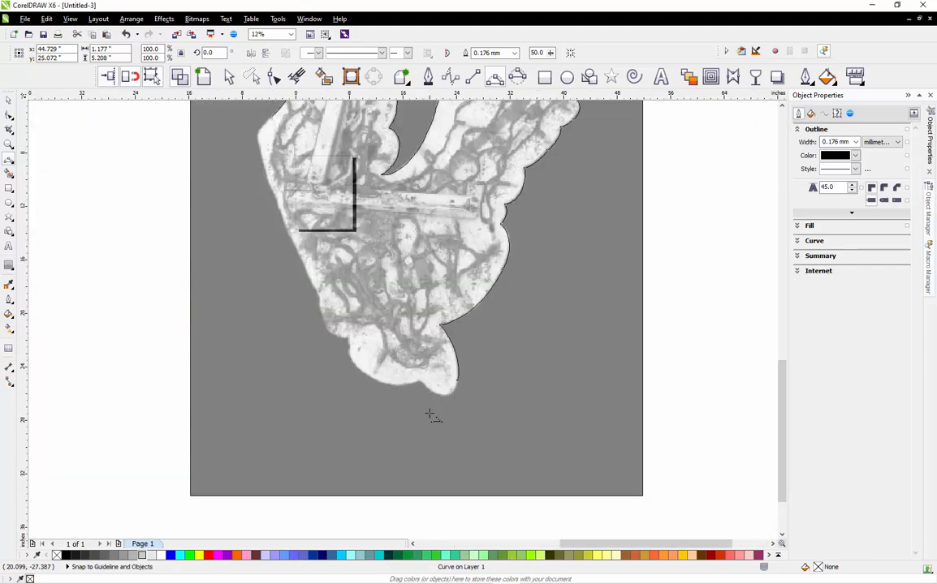
scroll(430, 414, "up", 1)
scroll(451, 376, "up", 1)
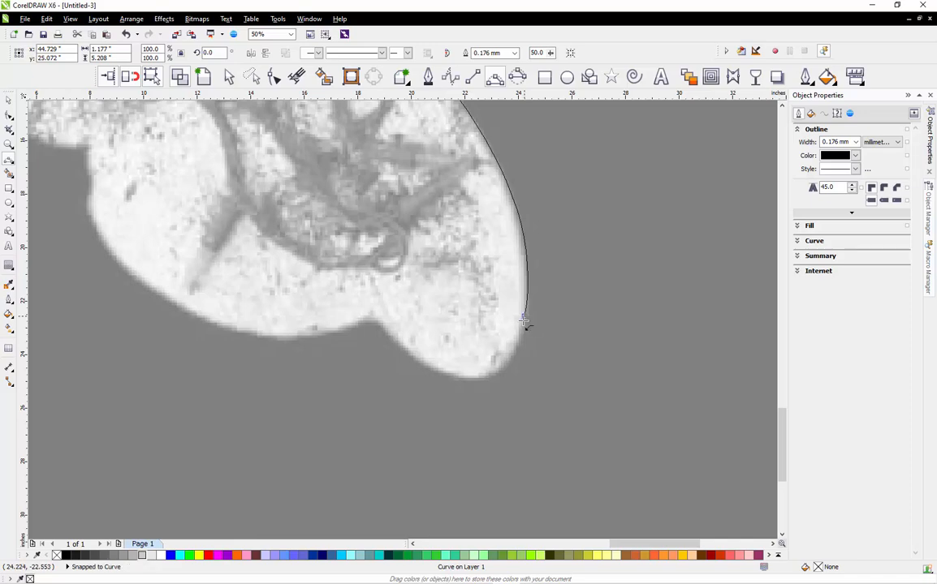
left_click_drag(524, 322, 398, 344)
left_click(499, 371)
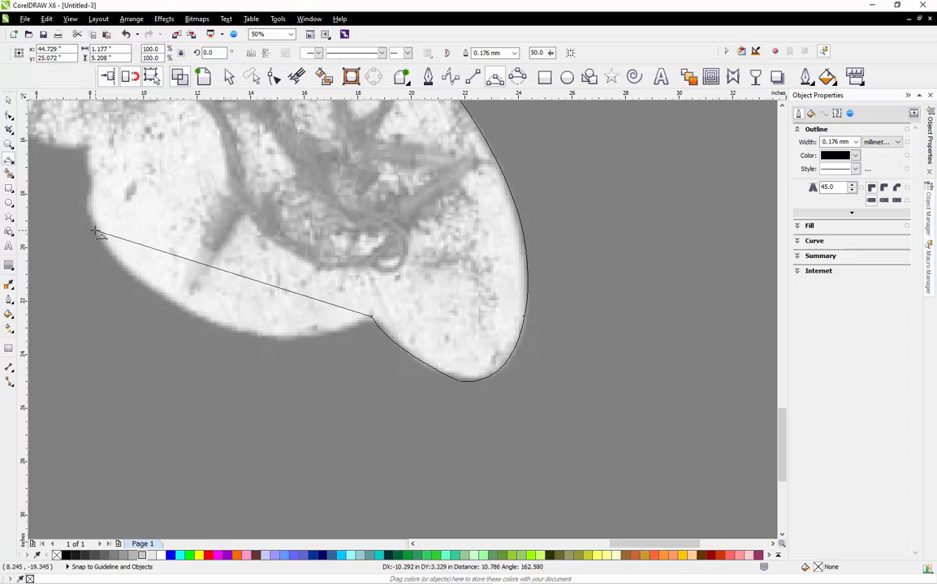
Trace the wide bottom lobe from notch to notch with two 3-point curves spanning about 10.8 in and 3.1 in
left_click_drag(95, 233, 235, 335)
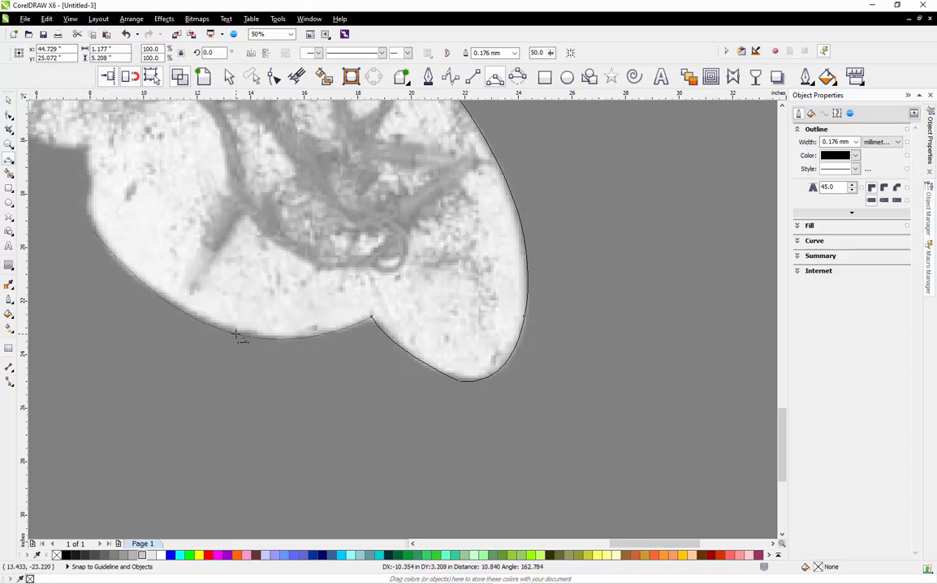
left_click(236, 334)
scroll(453, 336, "down", 1)
scroll(215, 239, "up", 1)
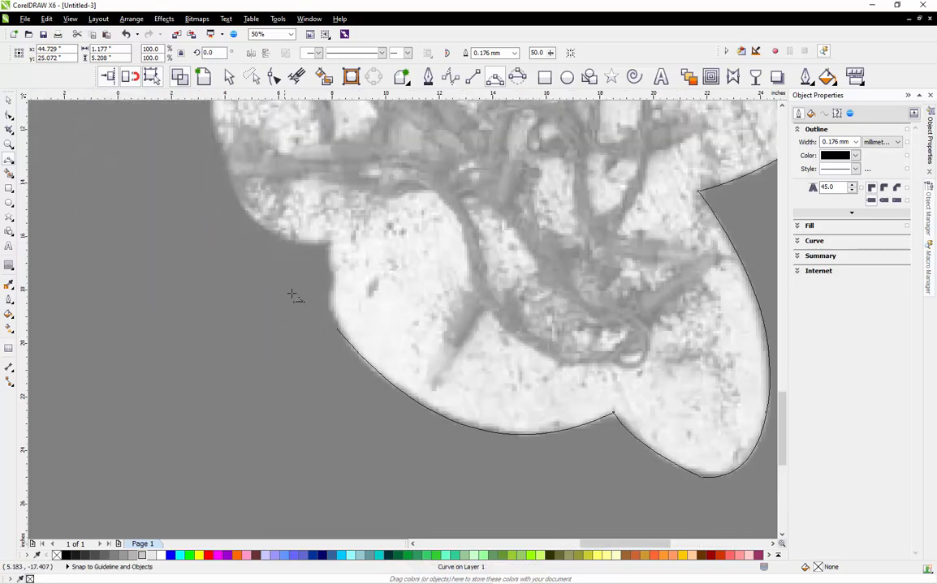
left_click_drag(341, 329, 329, 243)
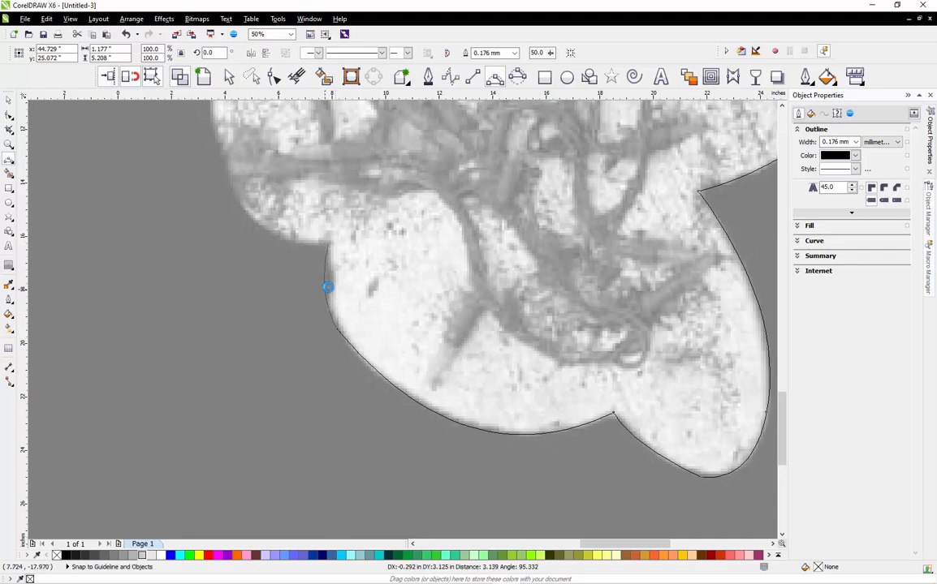
Trace the small lobe above the bottom lobe with a 3-point curve, and continue up its side with one spanning about 2.3 in
scroll(328, 287, "down", 3)
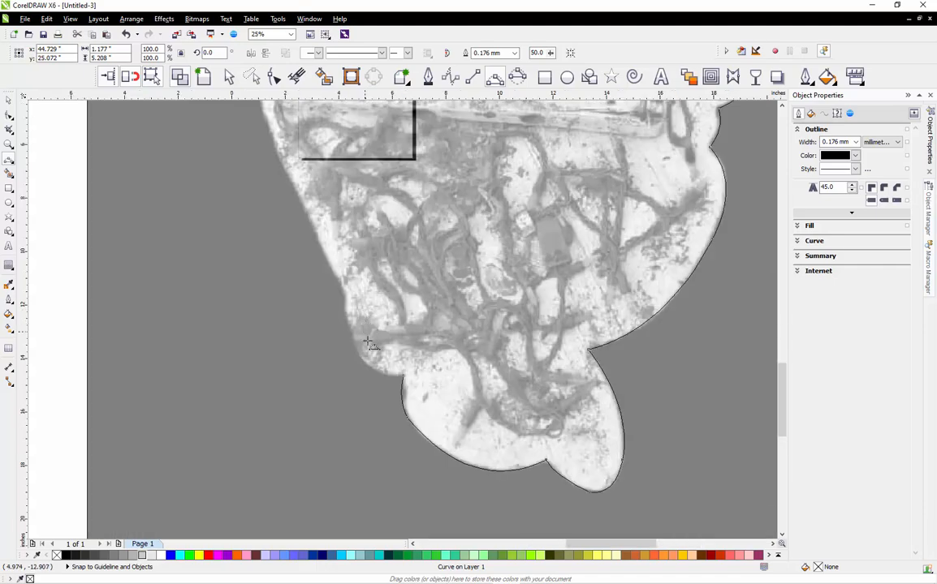
scroll(367, 343, "up", 2)
left_click(444, 422)
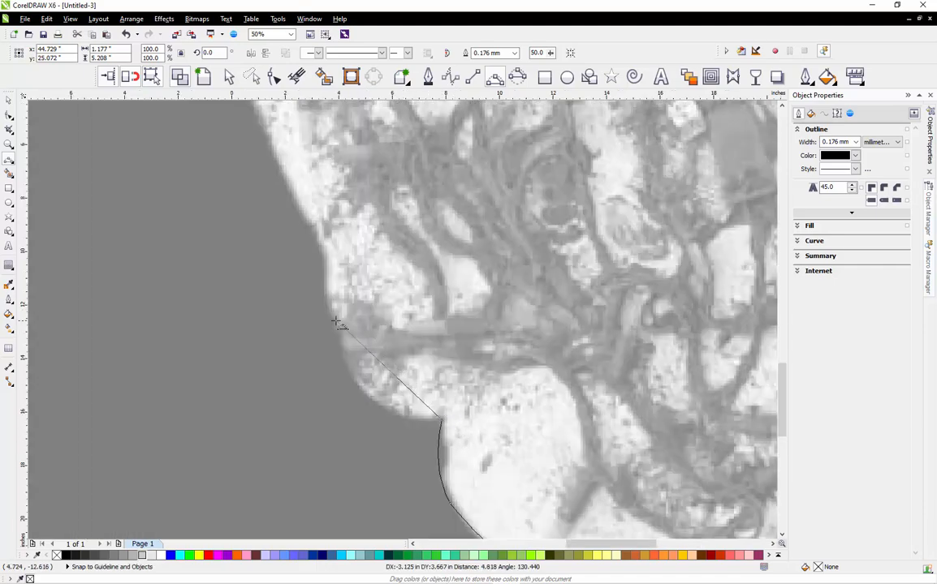
left_click_drag(333, 319, 372, 397)
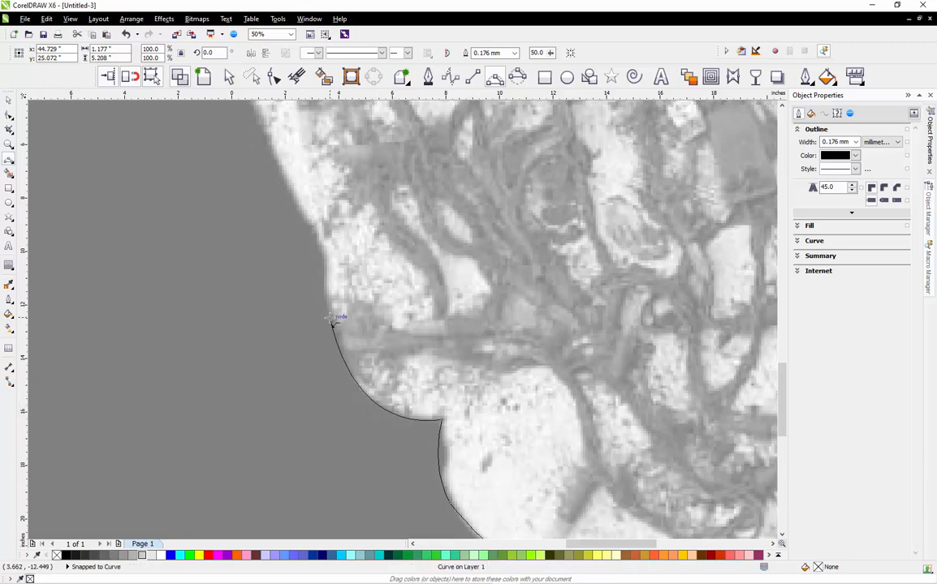
left_click(325, 258)
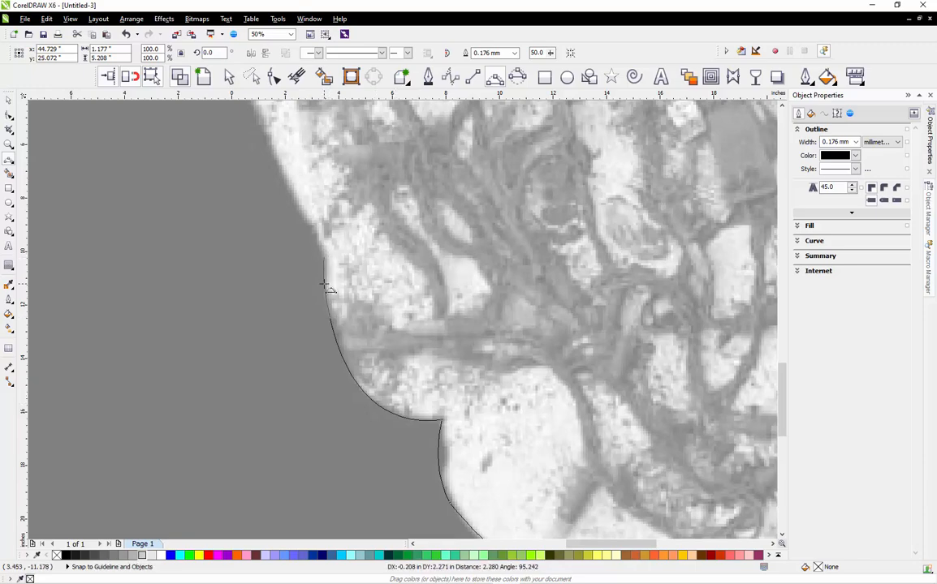
Trace the long sloping edge up to the shoulder with three 3-point curves, the first spanning about 8.7 in and the last about 8.9 in
scroll(324, 284, "down", 4)
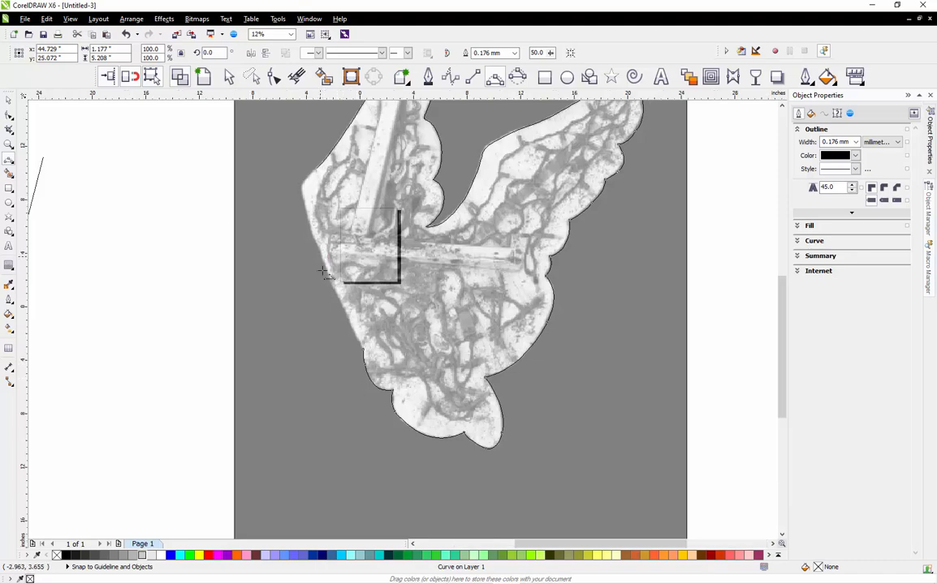
scroll(323, 273, "up", 2)
left_click(407, 443)
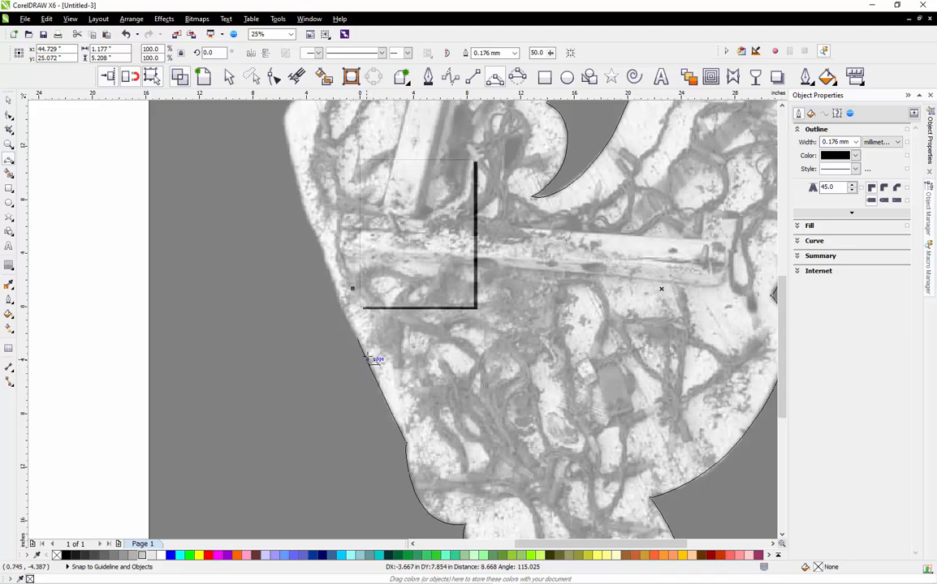
left_click(343, 304)
left_click_drag(323, 258, 323, 248)
left_click(326, 272)
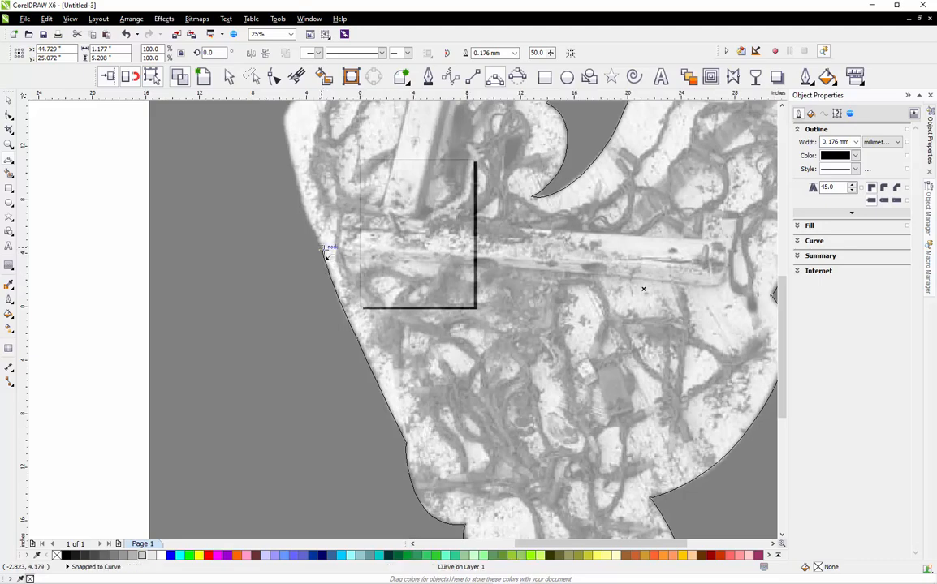
left_click(323, 251)
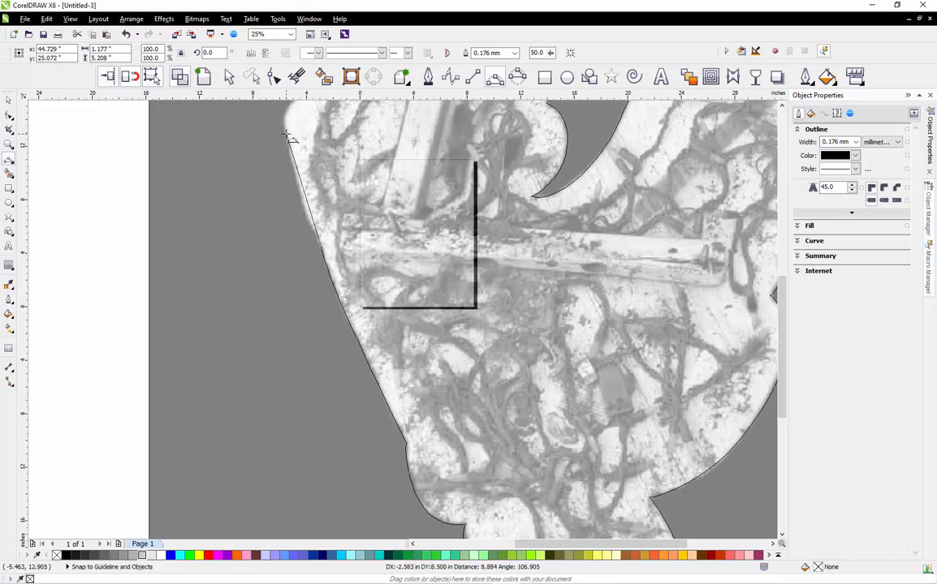
Round the shoulder corner with a 3-point curve spanning about 2.4 in, and close the outline up to the narrow wing's curve with another
scroll(333, 359, "down", 2)
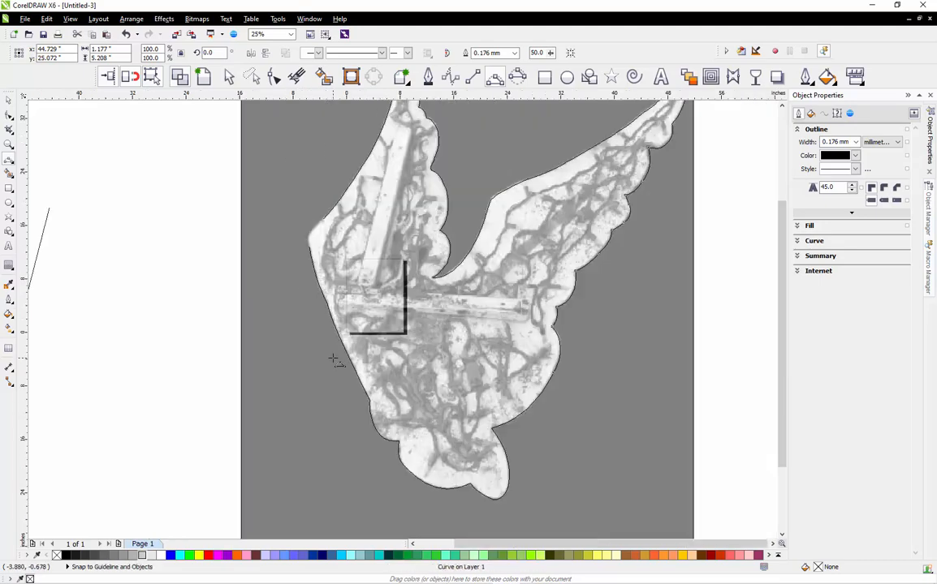
scroll(288, 164, "up", 2)
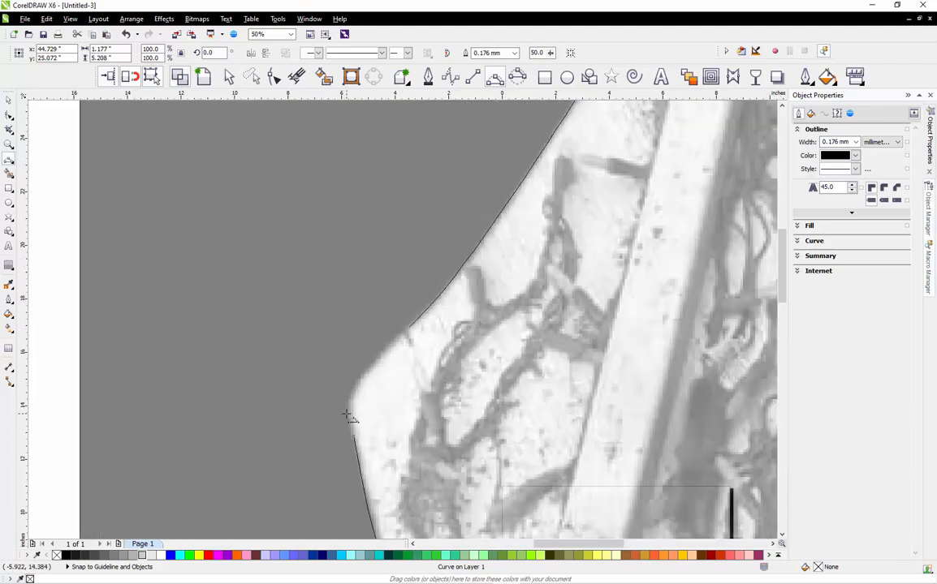
left_click(355, 435)
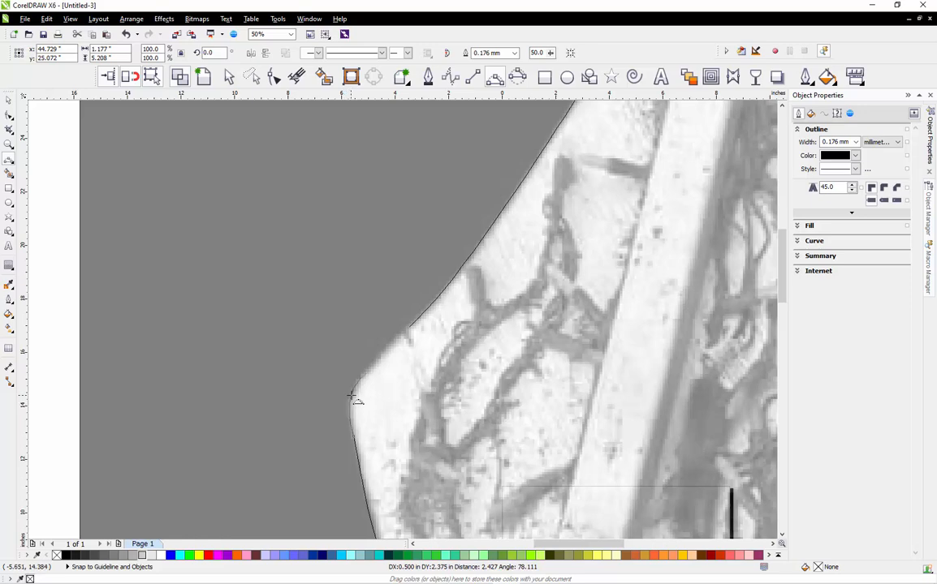
left_click(352, 395)
left_click_drag(367, 374, 397, 345)
scroll(397, 345, "down", 4)
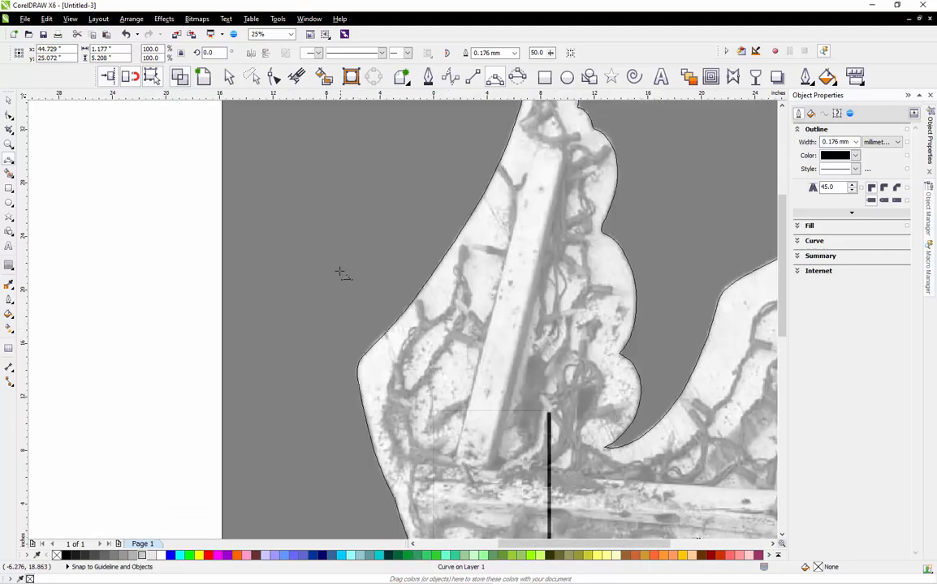
Select all five traced outline curves and move them about 119 in to the right, clear of the photo
key("space")
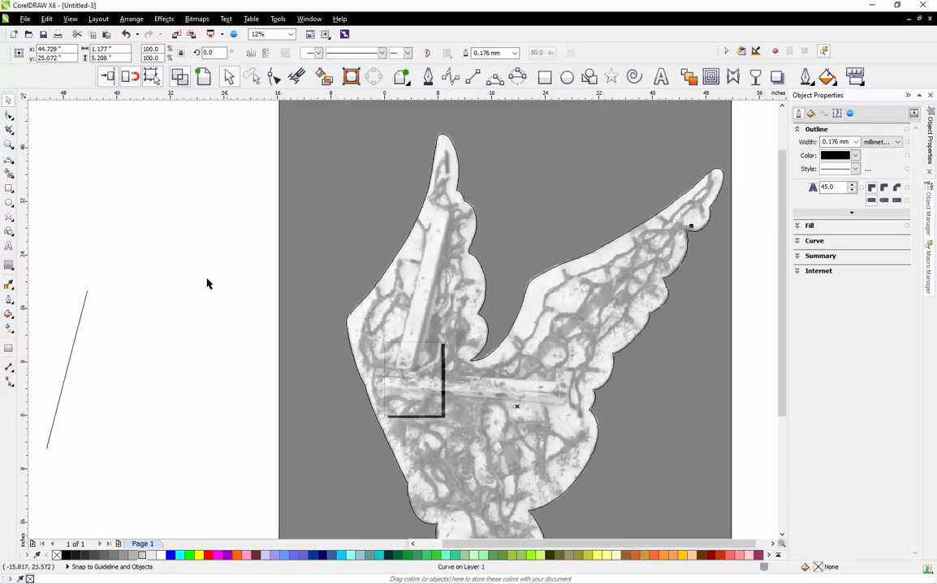
left_click(269, 234)
scroll(272, 230, "down", 1)
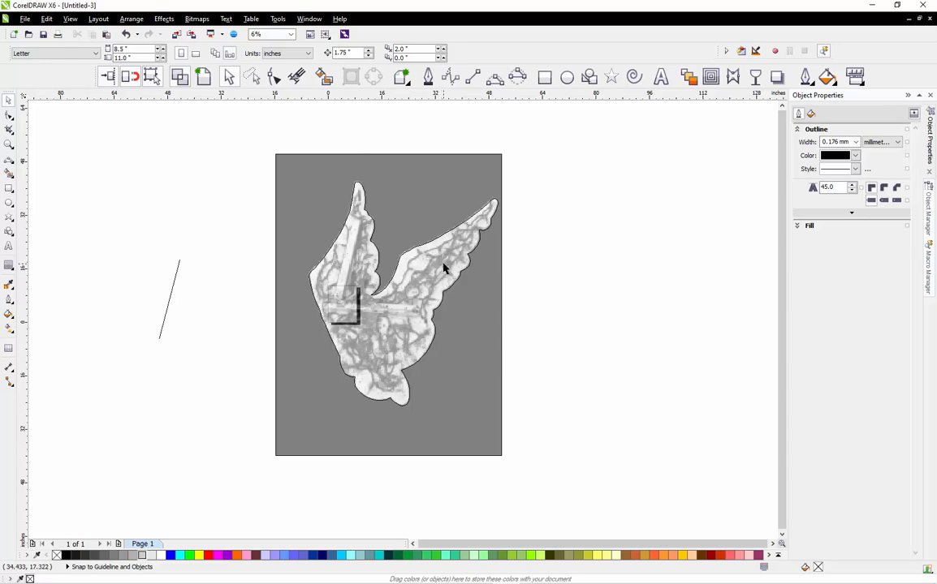
left_click_drag(533, 163, 305, 434)
scroll(162, 343, "down", 1)
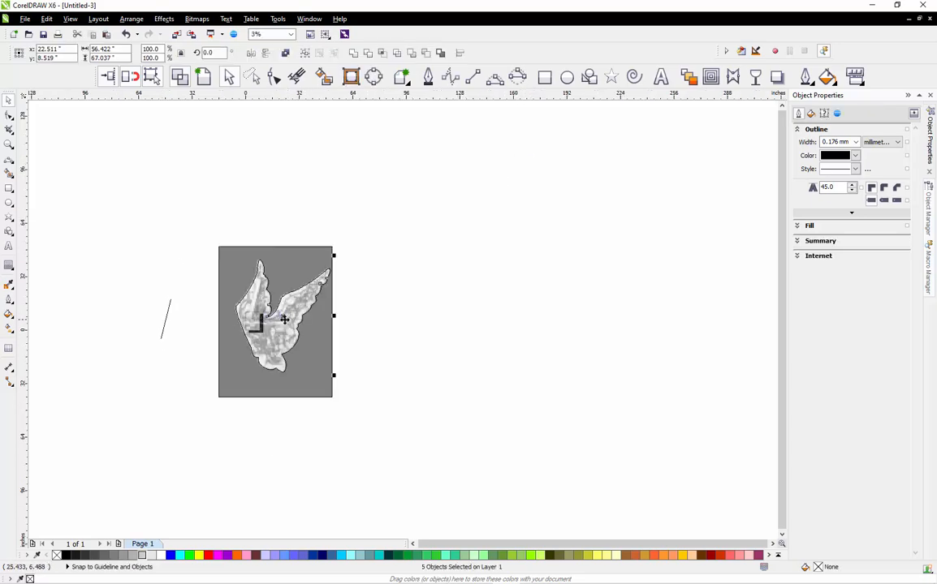
left_click_drag(281, 320, 486, 334)
scroll(508, 320, "up", 2)
left_click(535, 334)
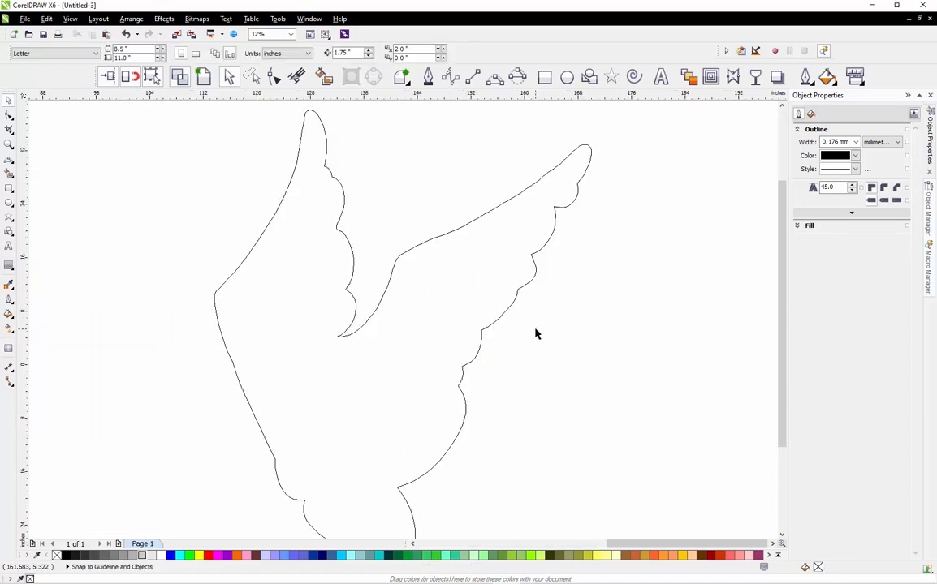
Inspect the B-spline segment that forms the narrow wing's outline, and clear the selection
left_click(268, 232)
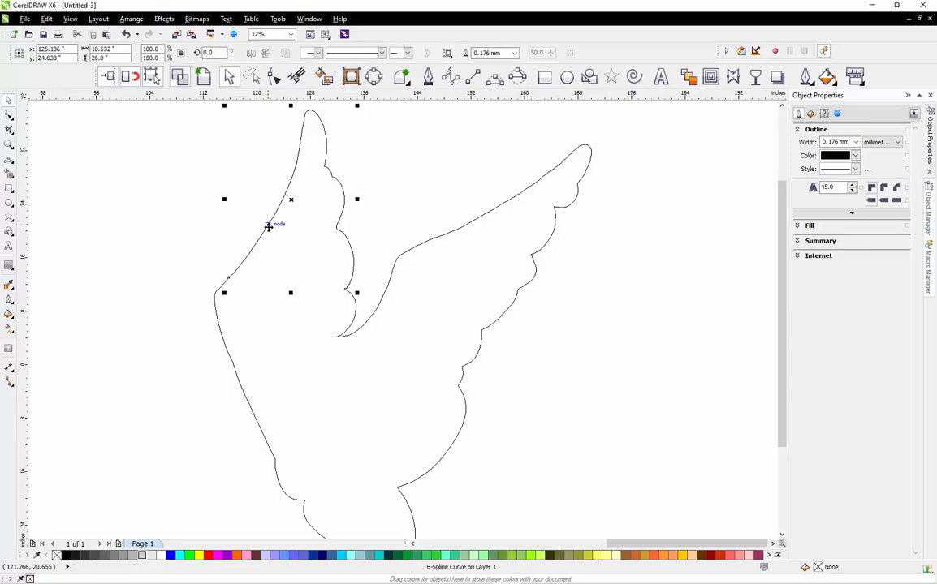
scroll(271, 235, "down", 1)
left_click(195, 234)
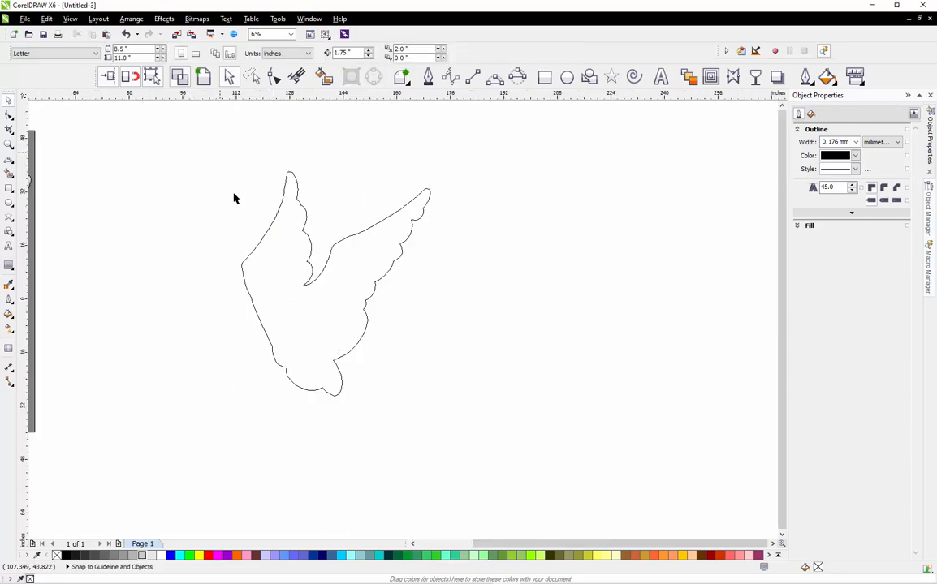
Smart-fill the inside of the traced outline in red with no outline, and move the filled shape about 96 in to the right
left_click(323, 76)
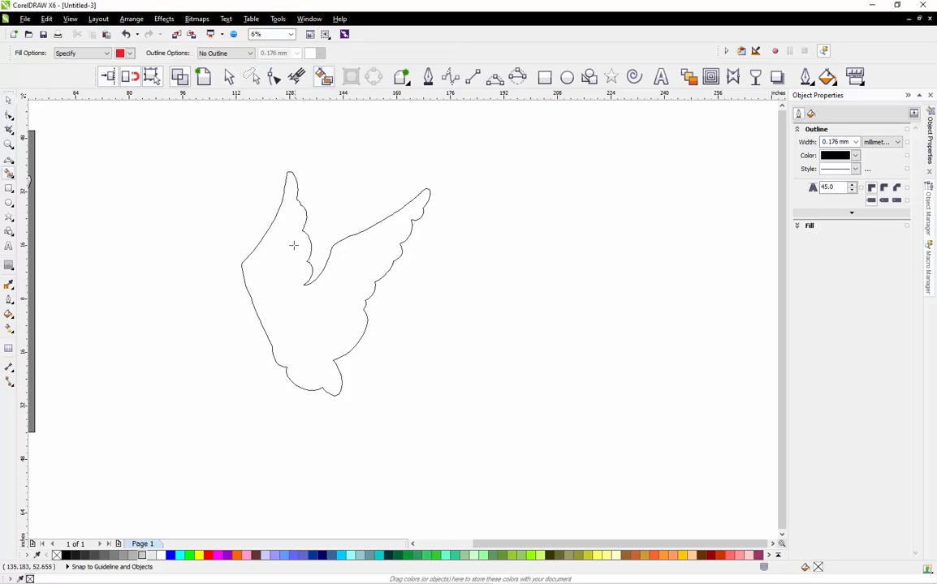
left_click(316, 327)
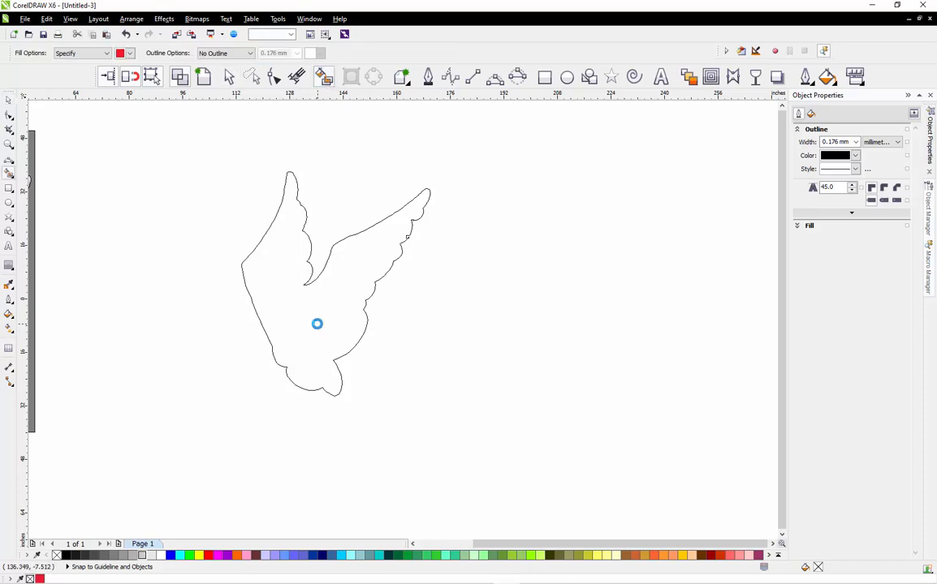
left_click(311, 236)
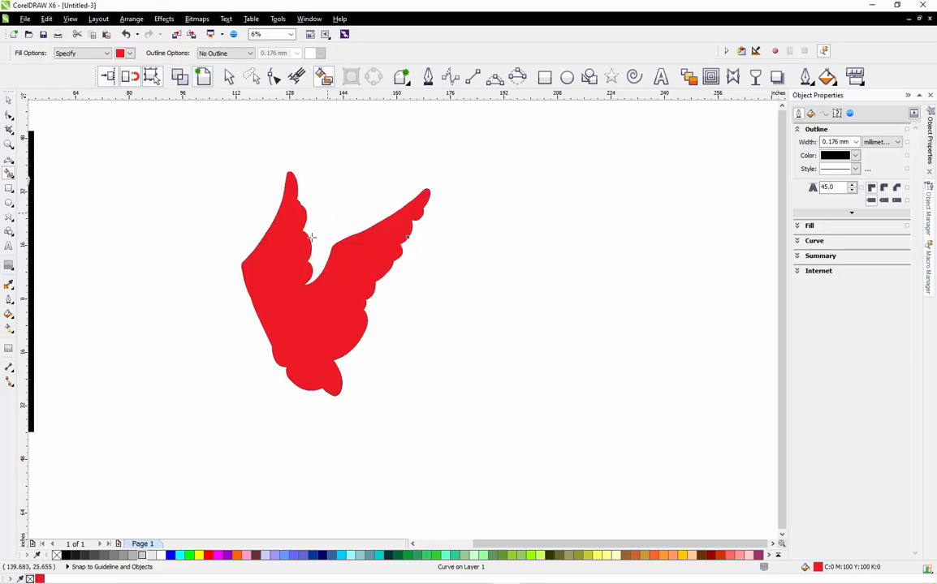
left_click(8, 99)
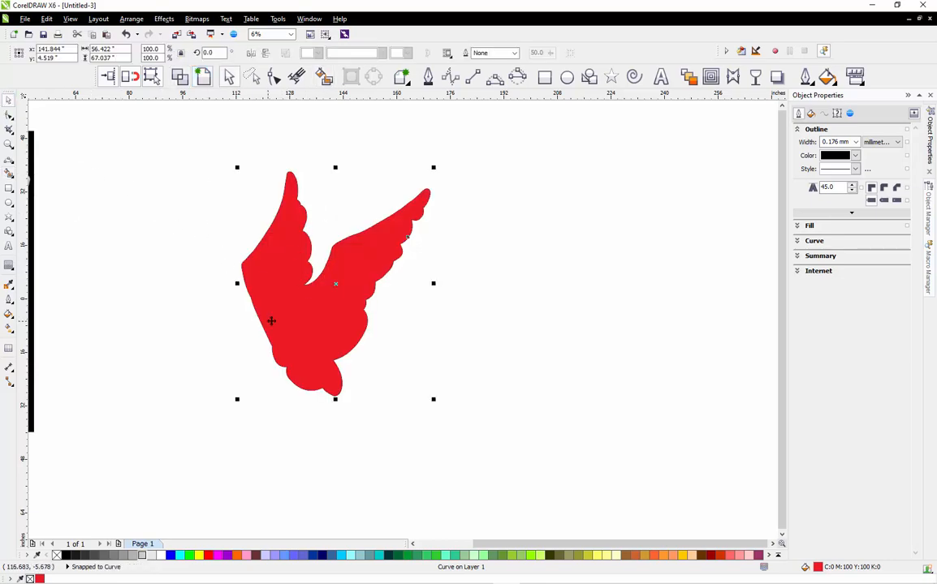
left_click_drag(269, 323, 609, 329)
Give the filled wing shape a sea-green outline, remove its red fill and deselect it
right_click(458, 555)
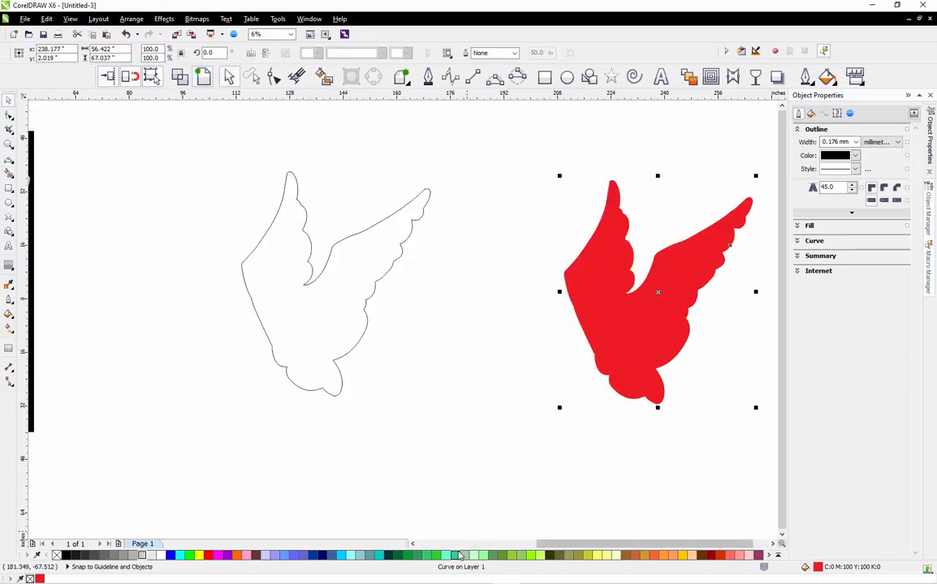
left_click(56, 555)
left_click(635, 326)
Examine the green outline up close along both wings and the feather lobes for continuity
scroll(732, 247, "up", 1)
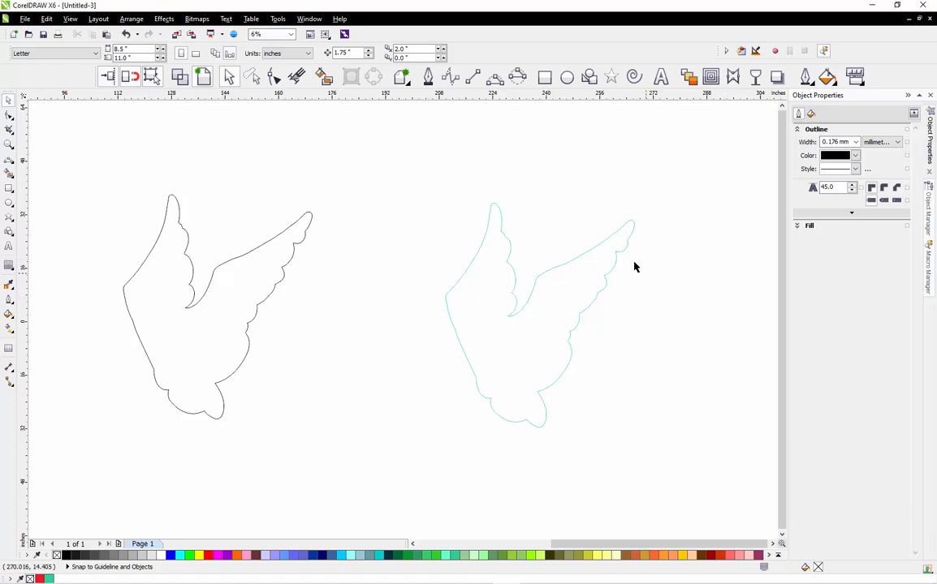
scroll(635, 267, "up", 2)
scroll(521, 207, "down", 2)
scroll(515, 229, "up", 2)
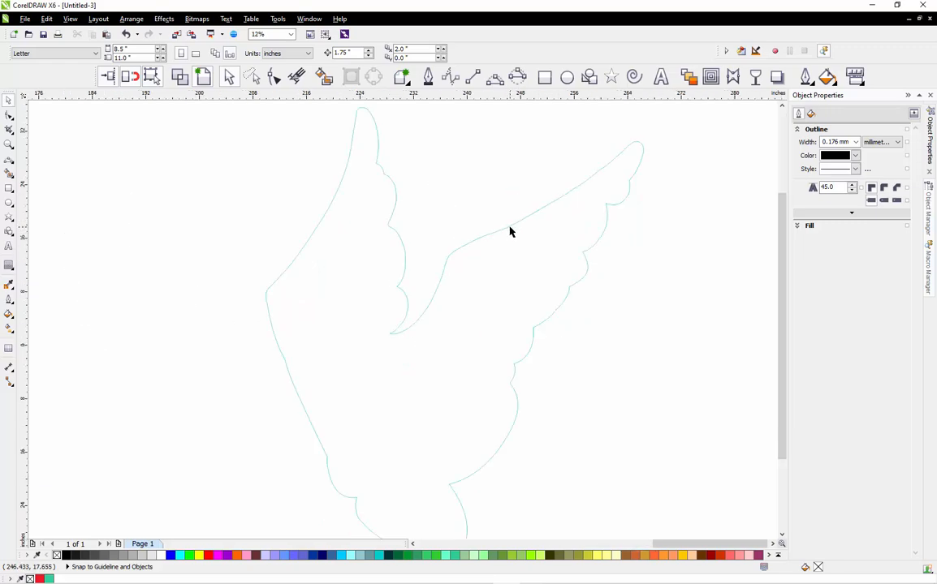
scroll(339, 277, "down", 2)
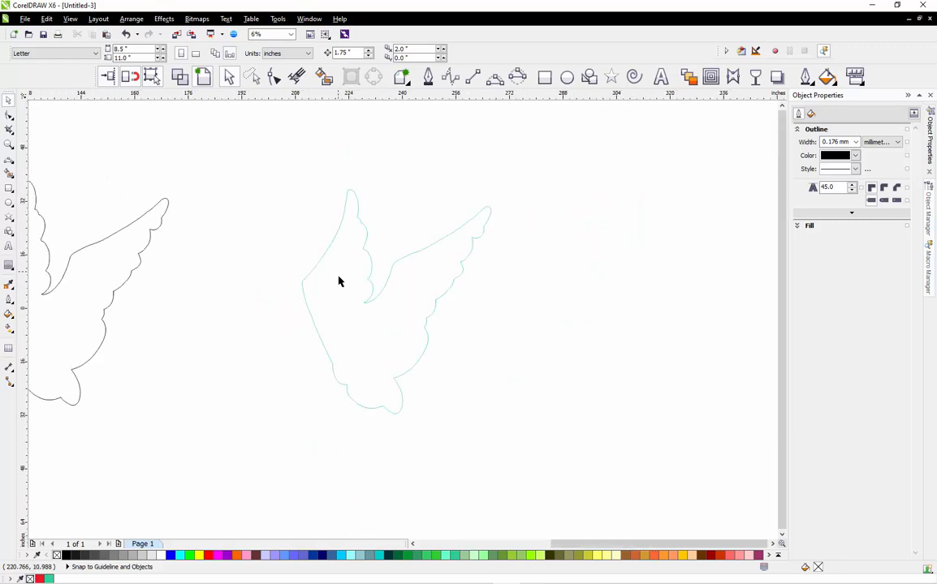
scroll(384, 301, "up", 1)
scroll(437, 297, "up", 1)
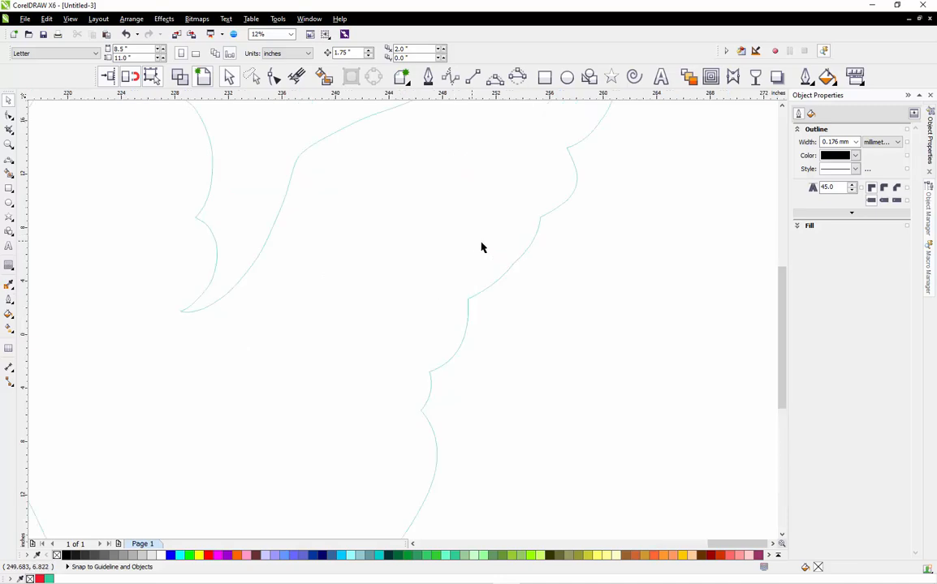
Set the sea-green wing shape's outline width to 6 mm and deselect the shape
scroll(538, 218, "up", 1)
scroll(500, 280, "up", 1)
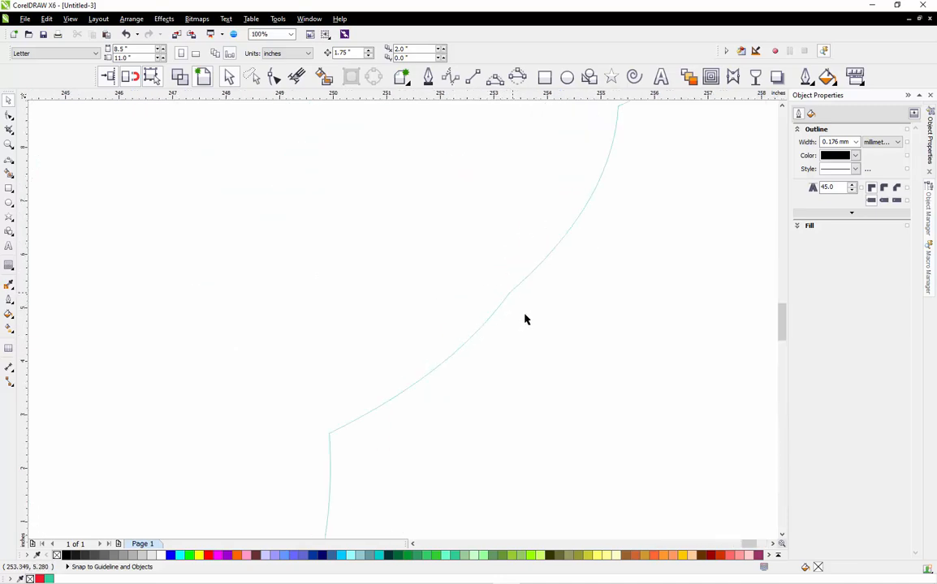
scroll(518, 307, "down", 1)
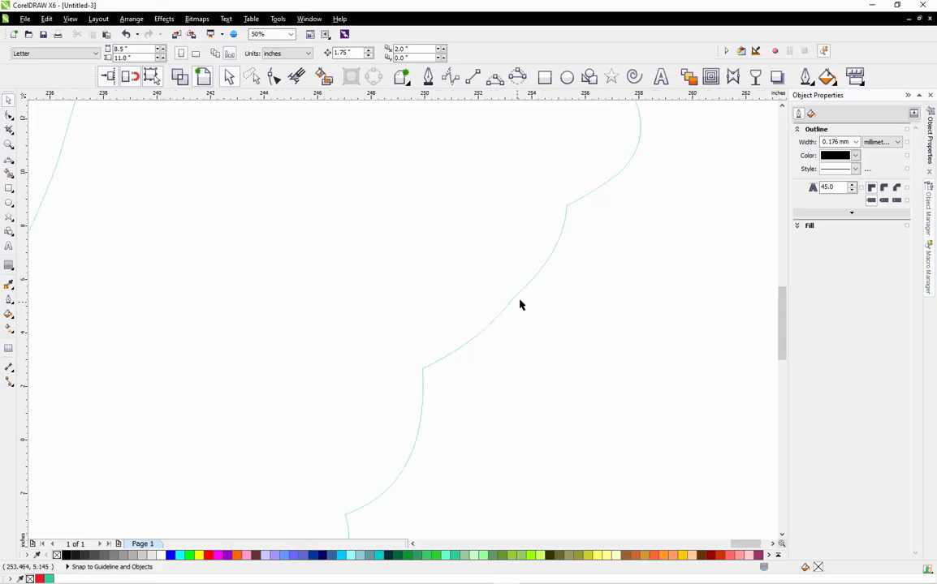
left_click(805, 77)
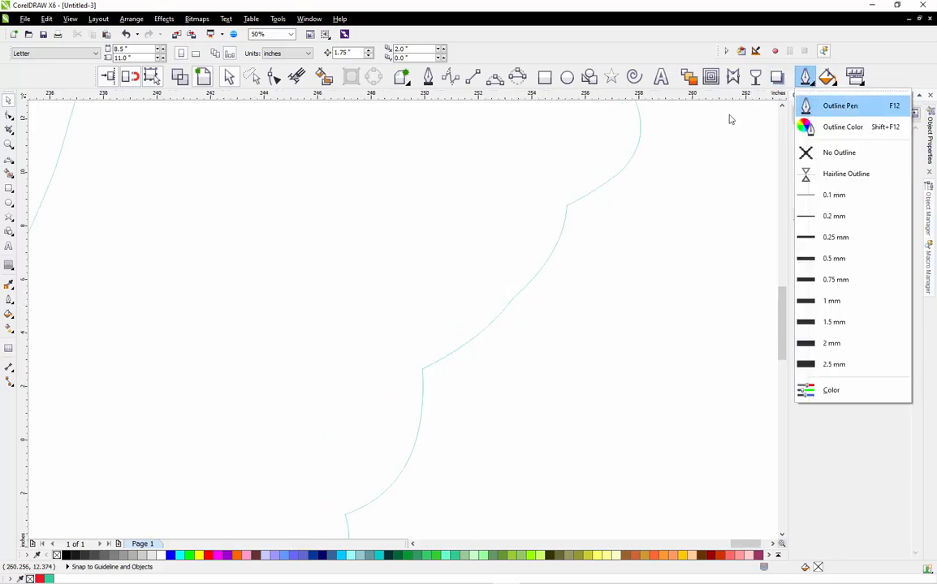
left_click(641, 147)
left_click(641, 147)
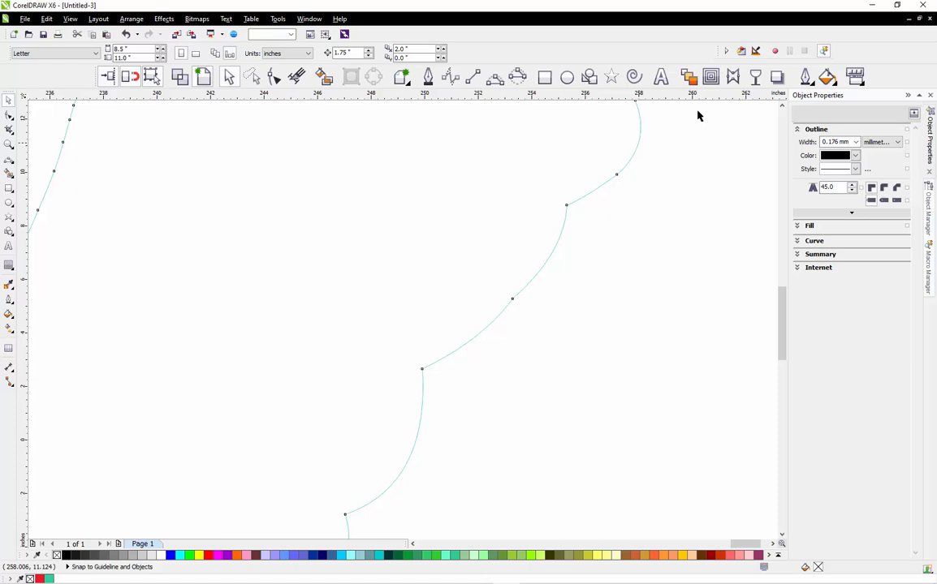
left_click(801, 83)
left_click(822, 104)
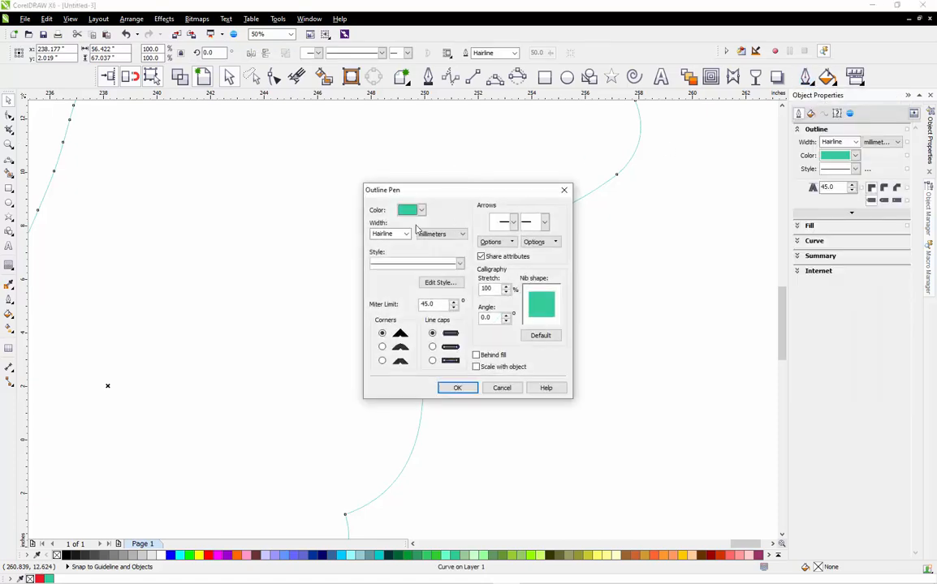
left_click(402, 234)
left_click(457, 387)
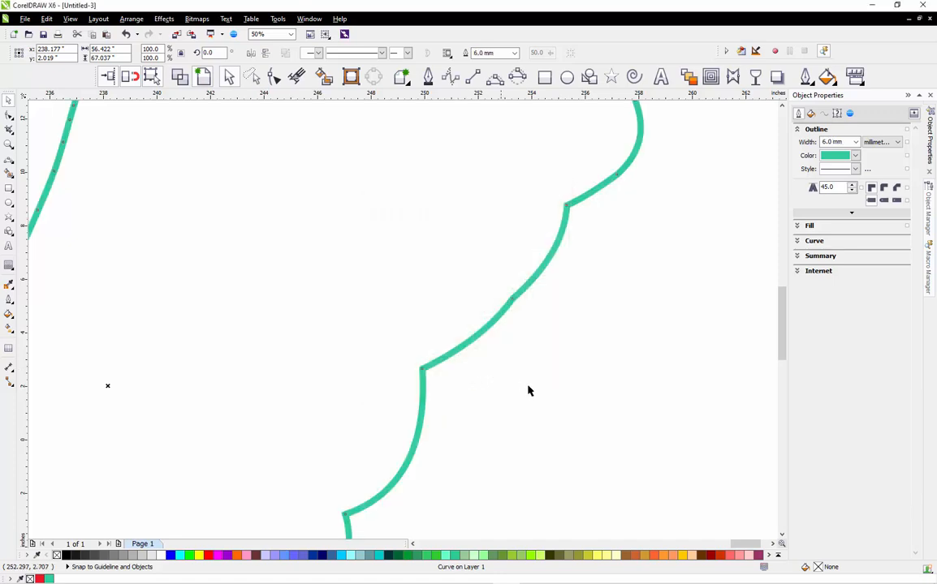
left_click(506, 328)
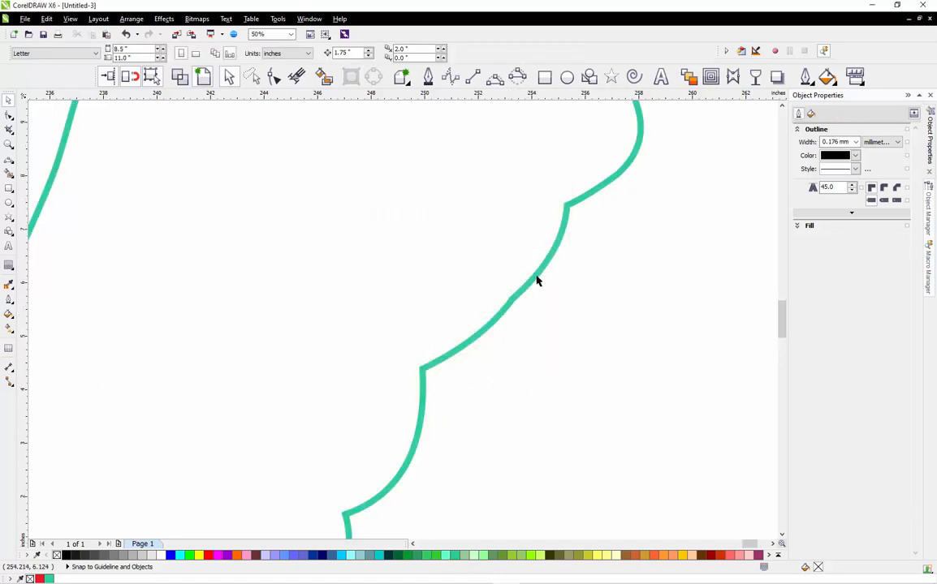
Delete the surplus nodes within the feather lobes along the slanted wing's lower edge to smooth the curves
scroll(521, 315, "up", 2)
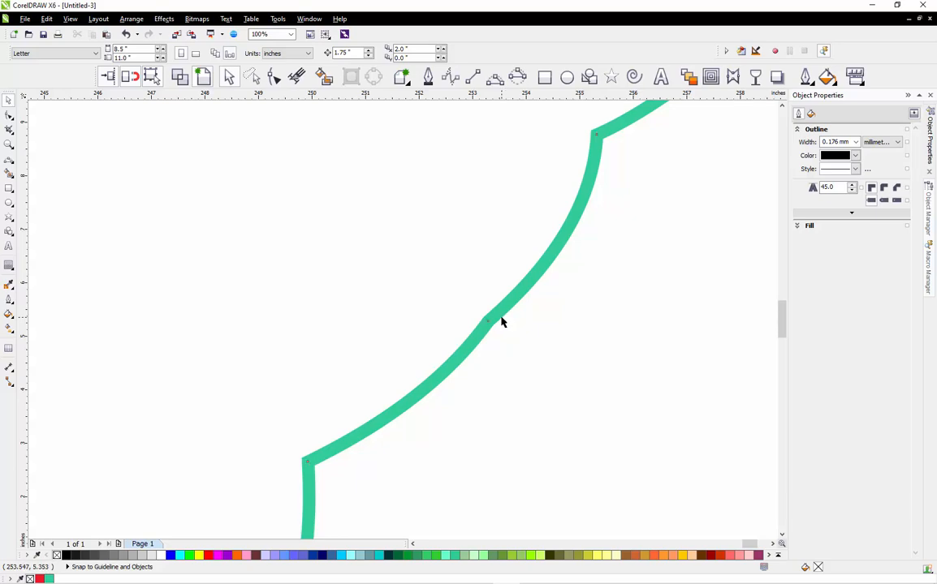
left_click(497, 316)
key("F10")
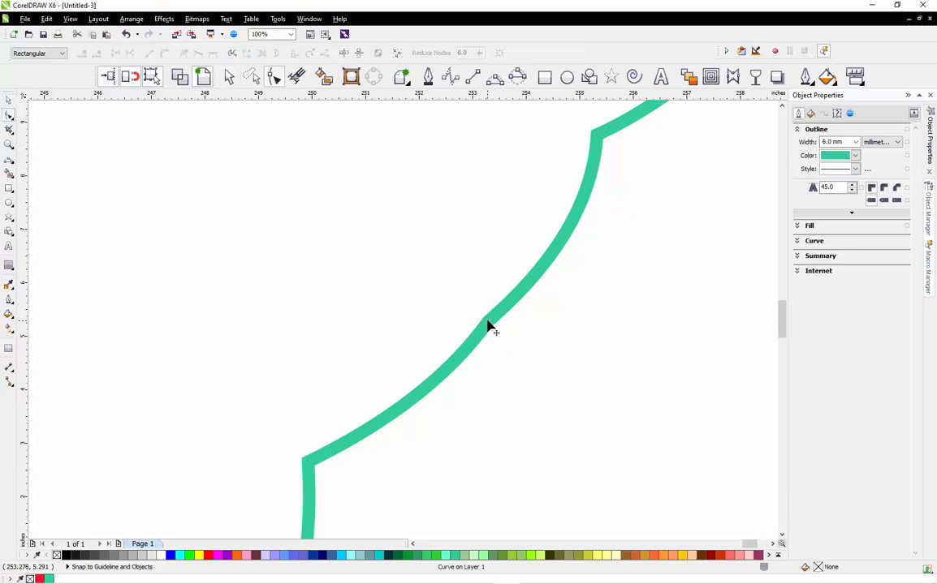
scroll(441, 397, "down", 2)
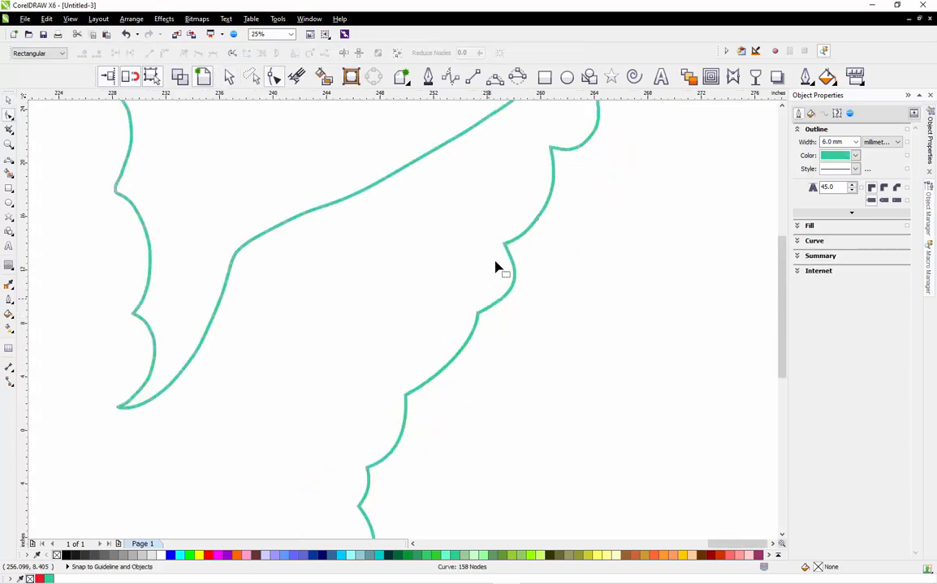
scroll(497, 268, "up", 2)
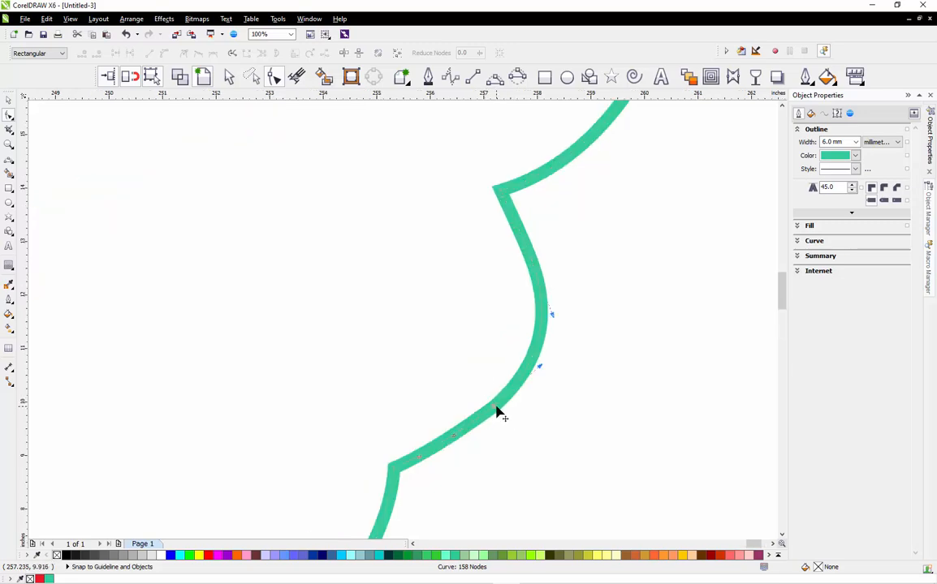
key("Delete")
scroll(483, 309, "down", 2)
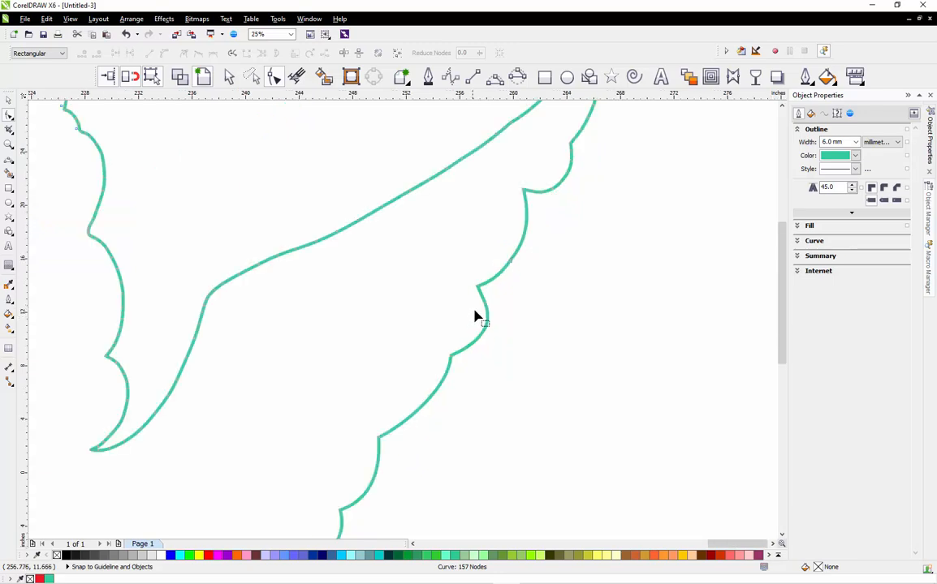
scroll(528, 223, "up", 1)
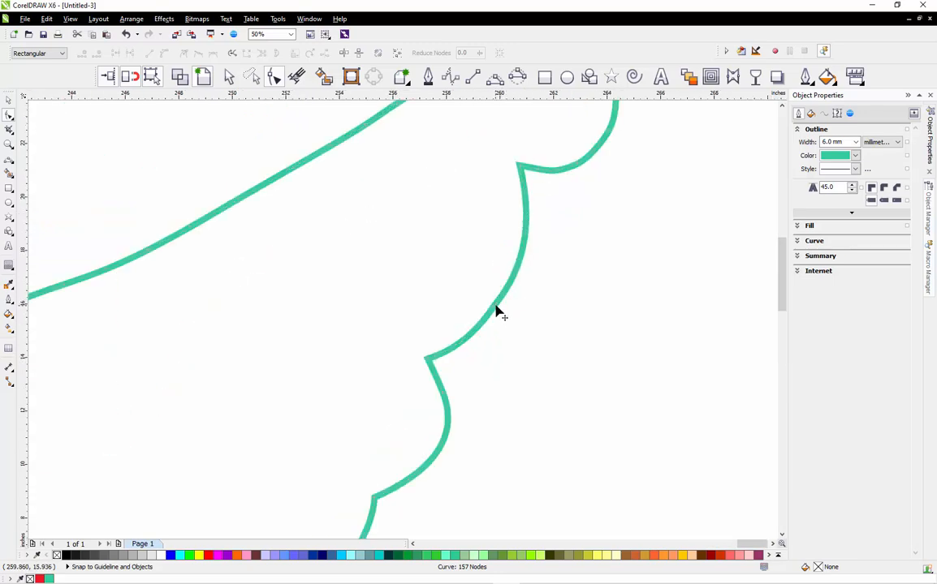
left_click(495, 311)
key("Delete")
scroll(508, 259, "down", 1)
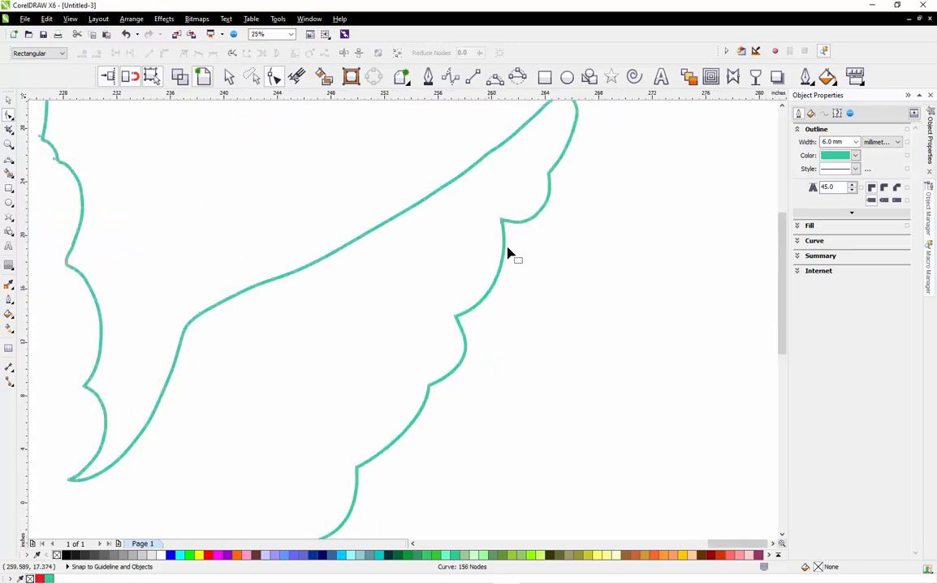
Switch the drawing to wireframe view to work on the slanted wing's nodes
scroll(507, 254, "up", 1)
scroll(541, 244, "up", 1)
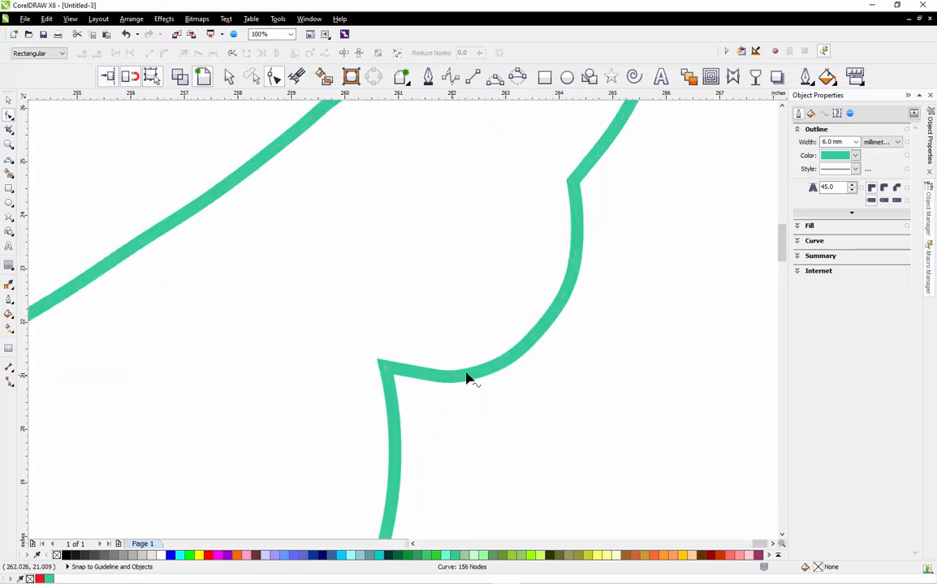
left_click(181, 80)
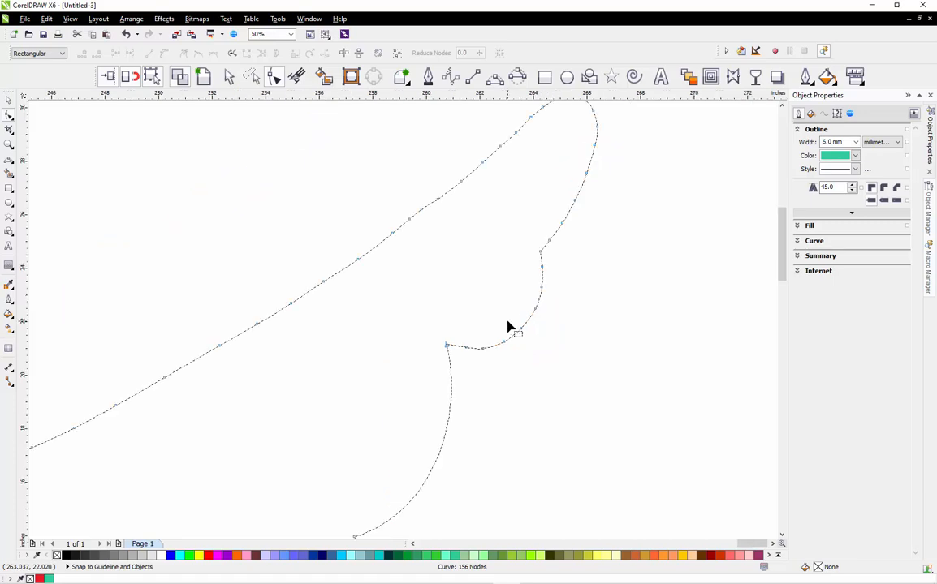
scroll(509, 326, "down", 1)
scroll(625, 162, "down", 2)
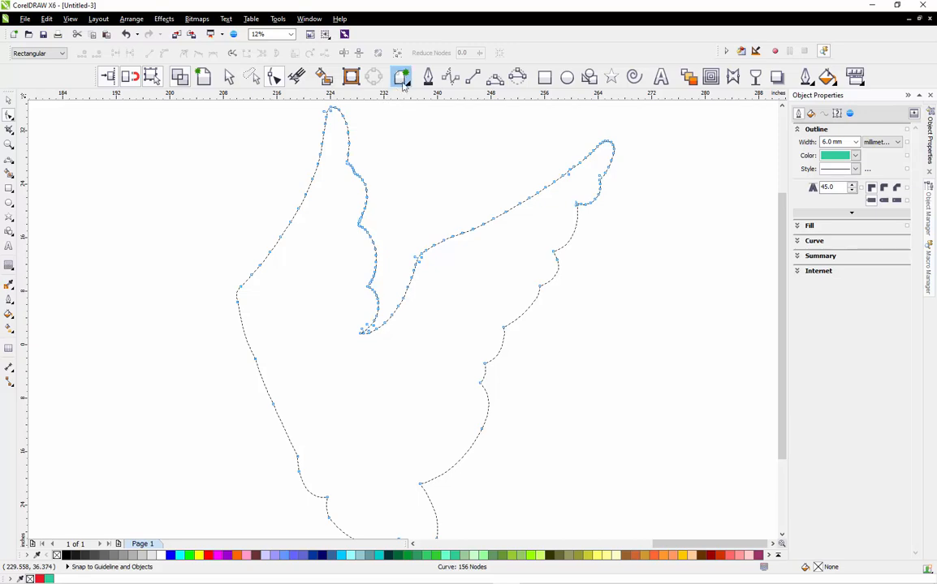
Select all nodes of the filled-shape copy's outline, apply Reduce Nodes to simplify the curve, and clear the selection
scroll(425, 302, "down", 1)
left_click_drag(567, 172, 300, 463)
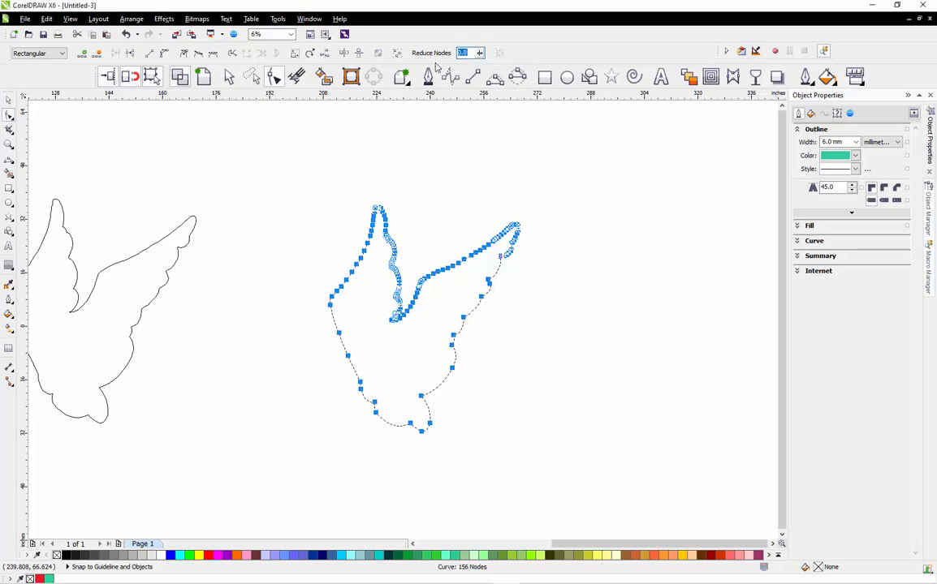
key("Return")
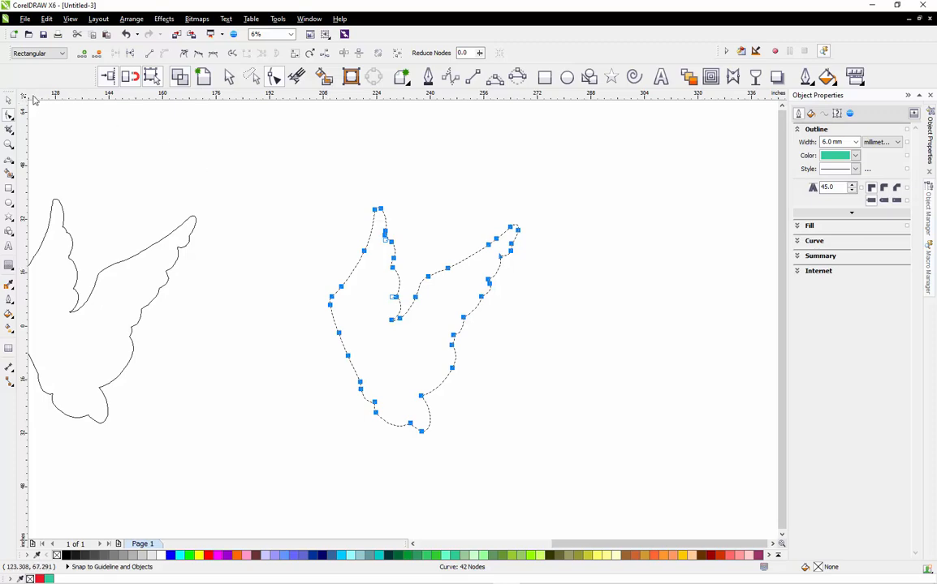
left_click(8, 100)
left_click(362, 230)
Delete the surplus nodes beside the pointed corner between the two wings and at the lowest notch of the upright wing
scroll(362, 230, "up", 5)
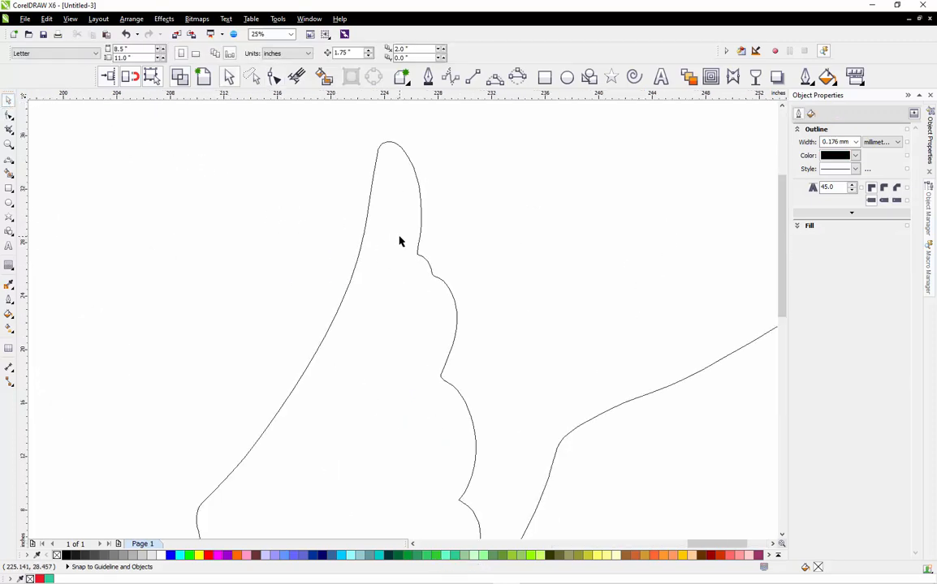
left_click(444, 271)
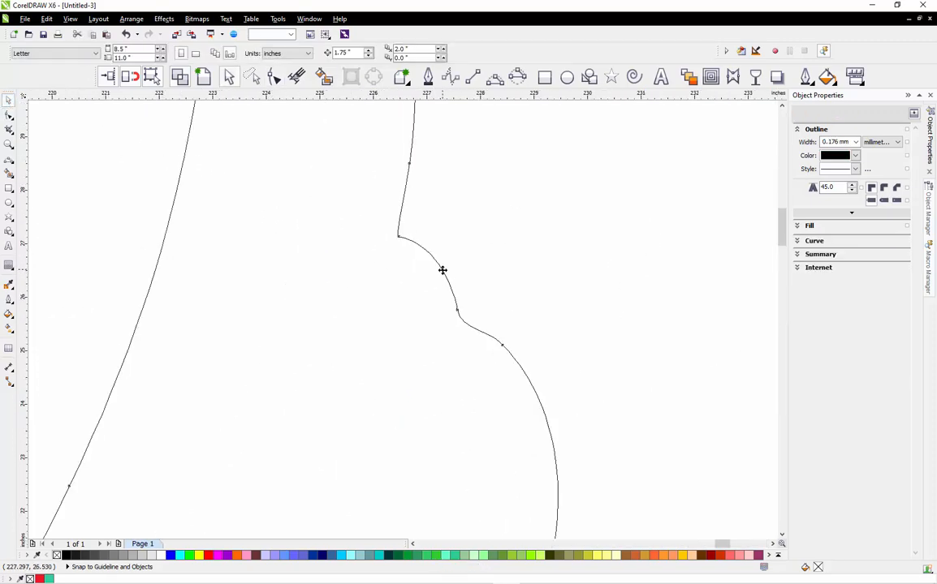
key("F10")
scroll(494, 323, "down", 1)
scroll(489, 323, "down", 2)
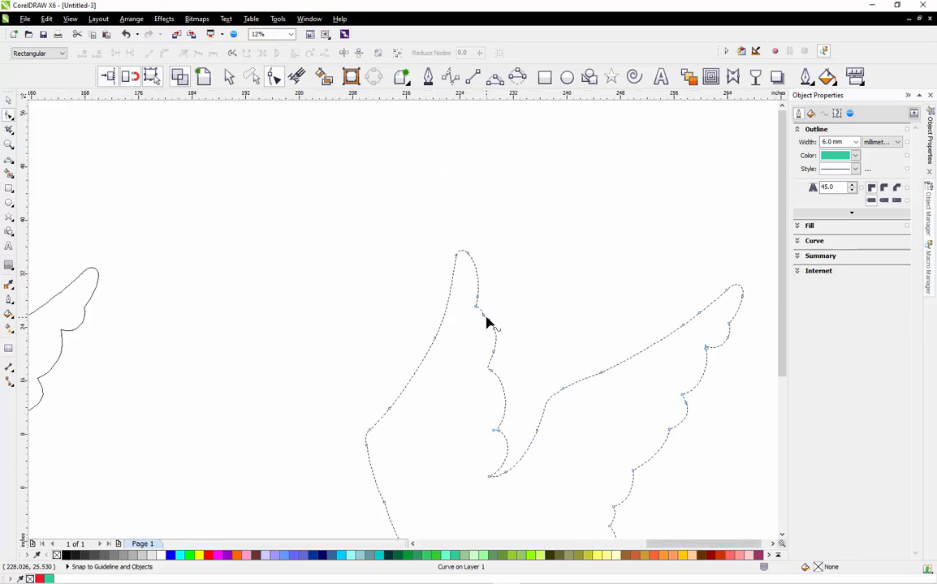
scroll(519, 440, "up", 2)
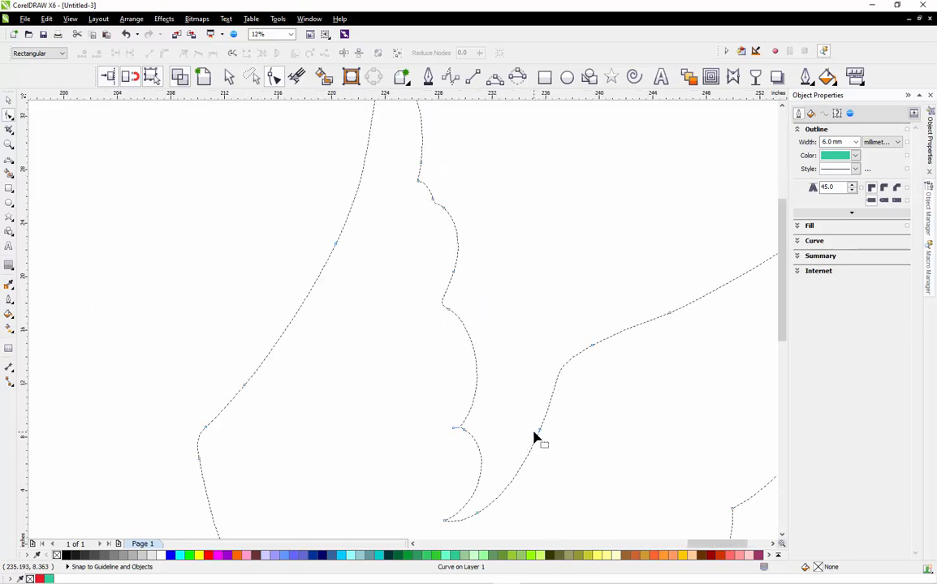
scroll(601, 406, "down", 1)
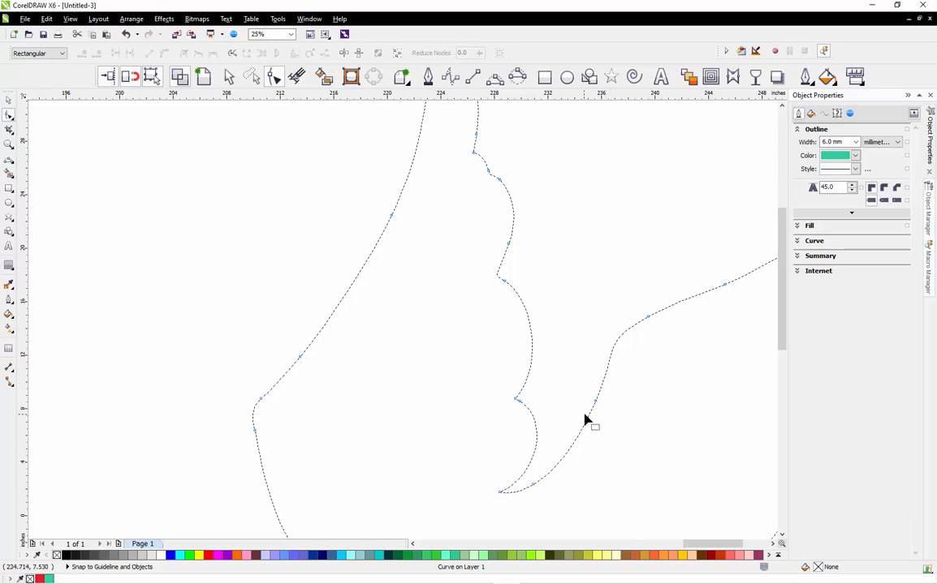
double_click(532, 485)
scroll(522, 374, "up", 2)
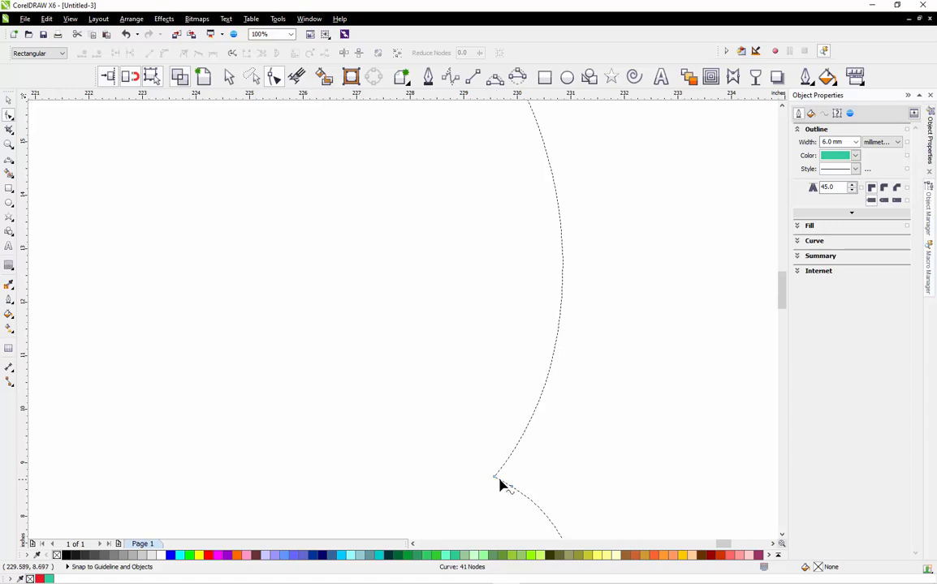
double_click(512, 490)
scroll(572, 406, "down", 3)
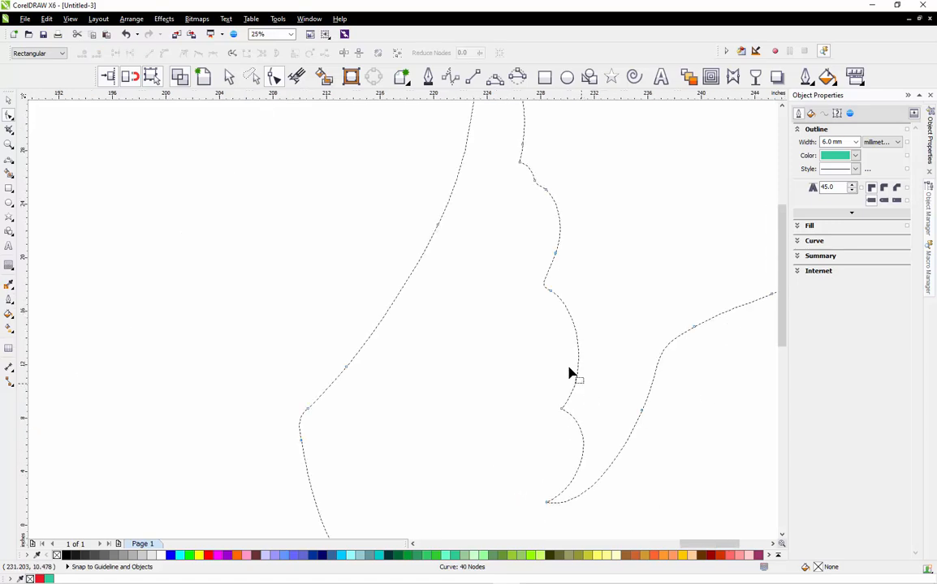
Try deleting the node just above the upright wing's uppermost notch, and undo the deletion
scroll(566, 349, "up", 1)
scroll(568, 340, "up", 1)
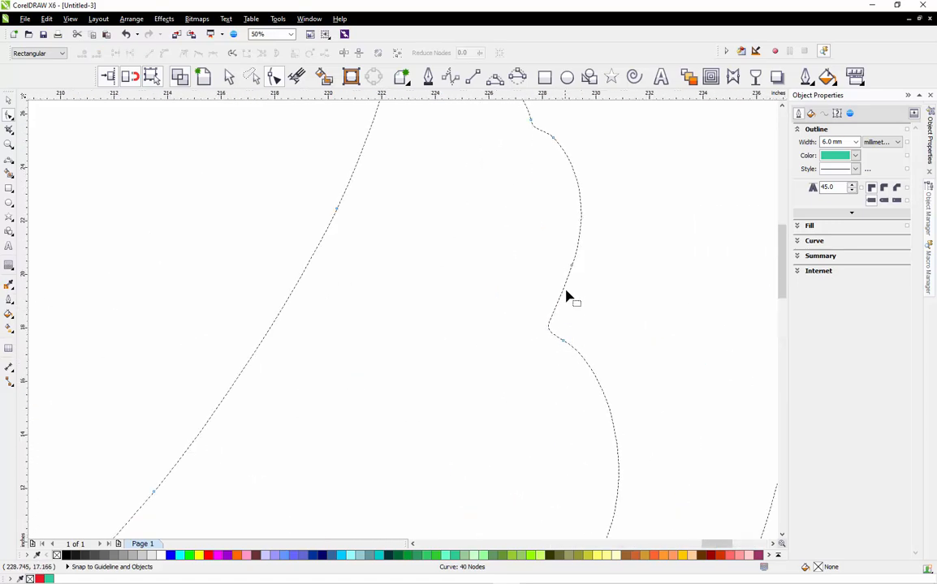
scroll(575, 393, "down", 1)
scroll(567, 245, "up", 1)
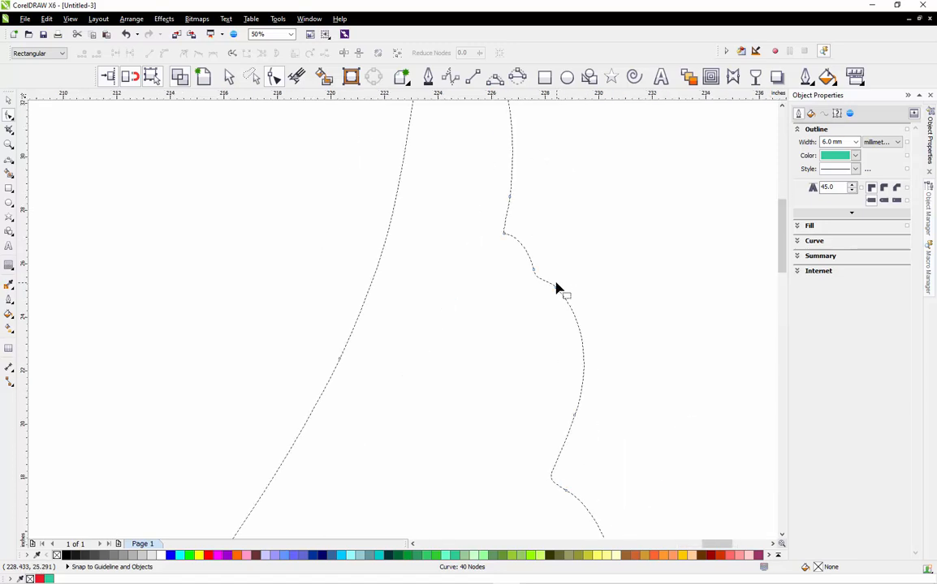
scroll(534, 357, "down", 1)
scroll(520, 243, "up", 1)
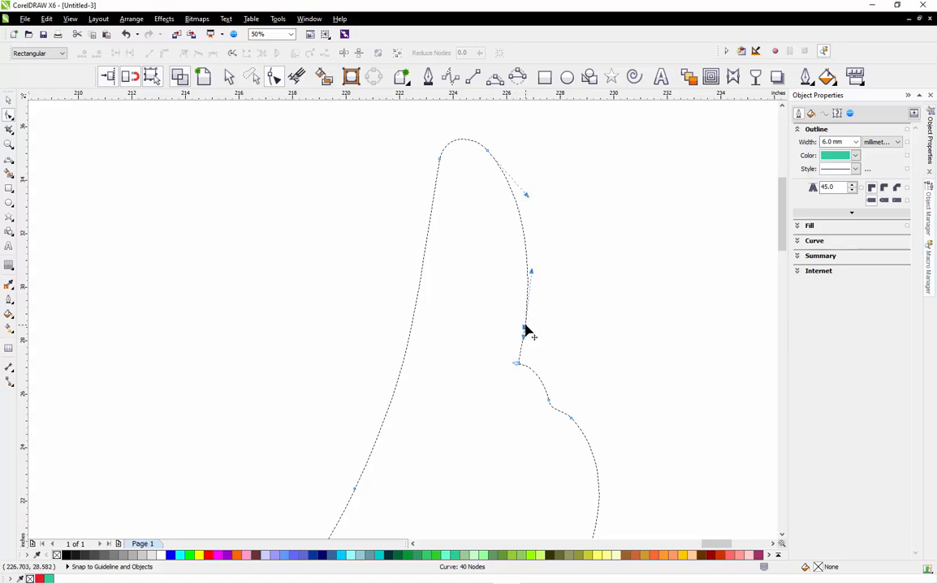
double_click(526, 326)
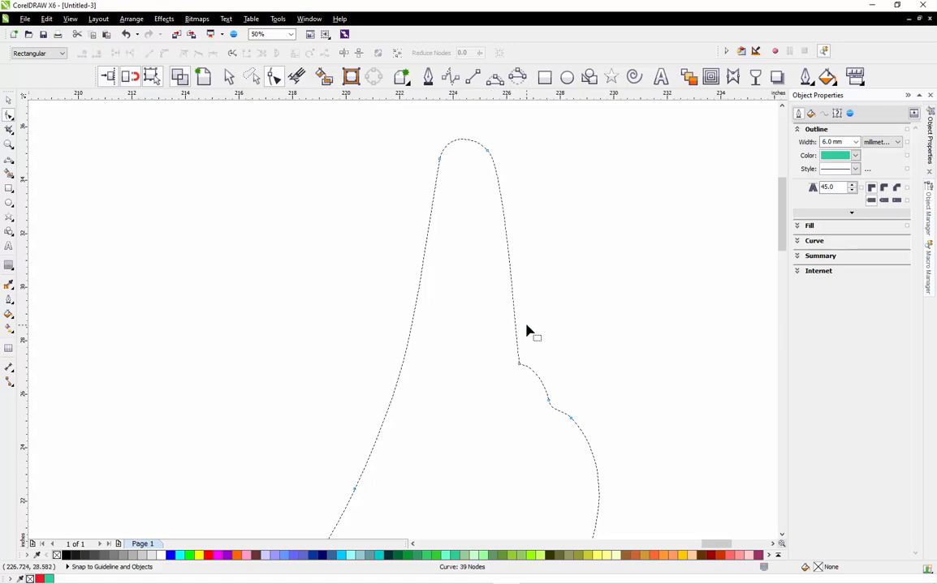
key("ctrl+z")
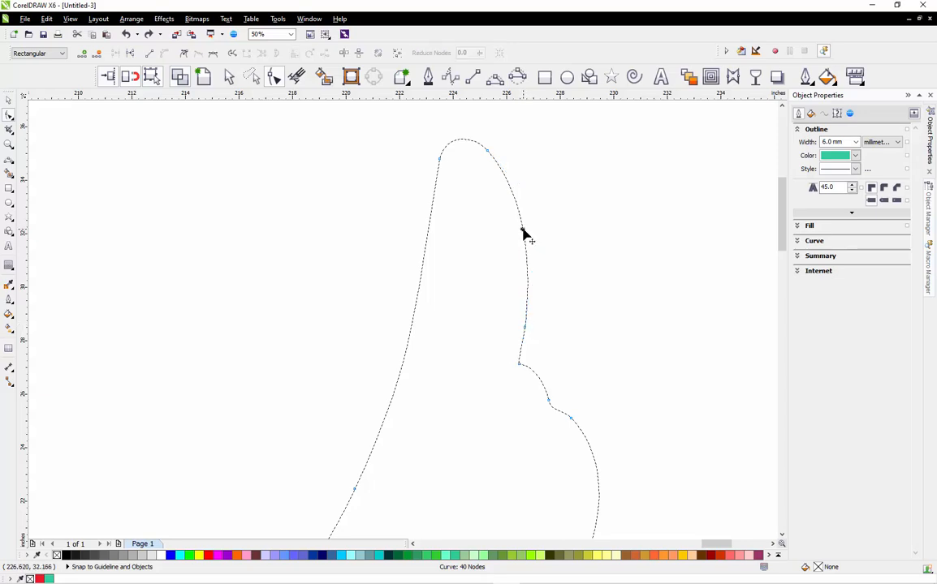
Add a node on the upright wing's inner edge below the tip, try deleting the node beneath it, and undo that deletion
double_click(522, 230)
double_click(525, 329)
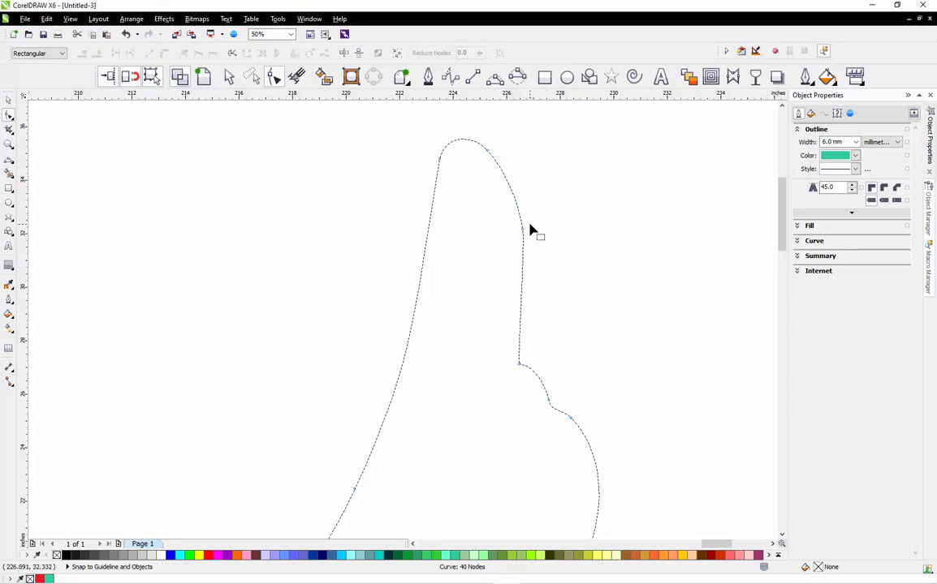
key("ctrl+z")
scroll(531, 276, "up", 2)
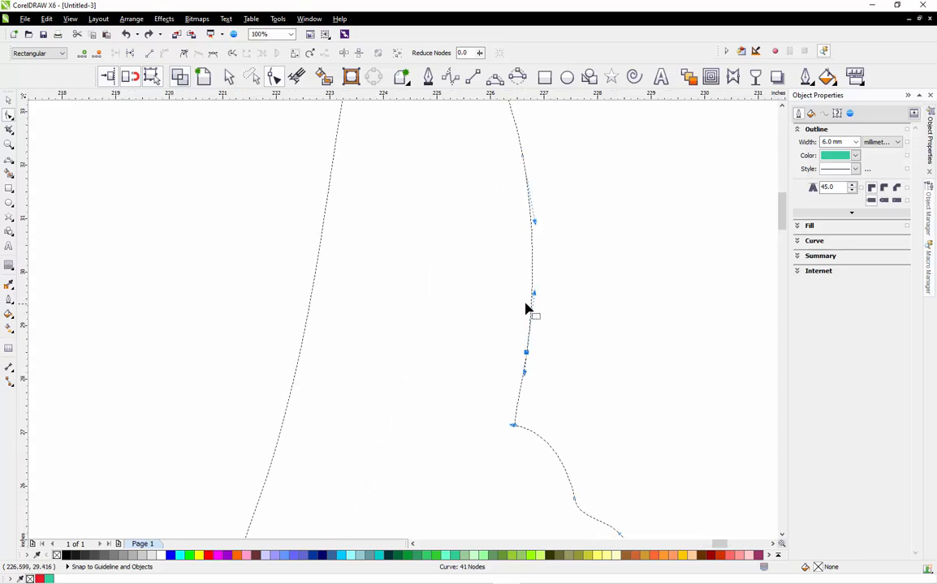
left_click(545, 351)
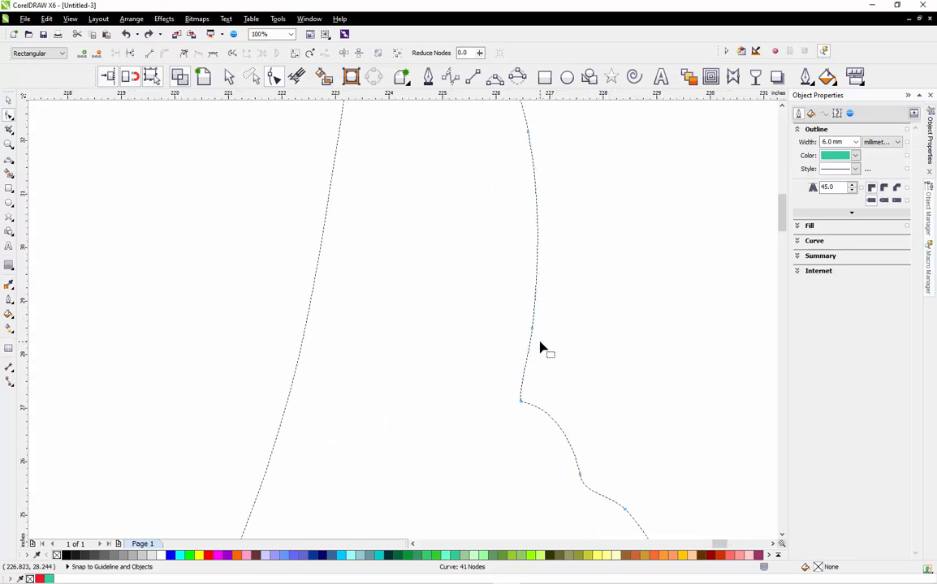
scroll(531, 355, "up", 1)
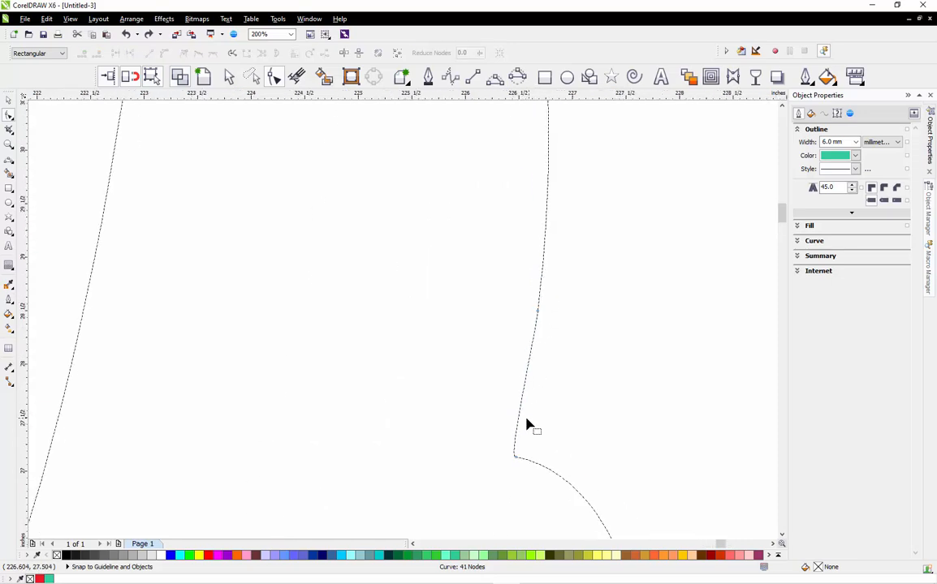
Make the node at the upright wing's uppermost notch a cusp and redirect its upper handle upward along the inner edge
left_click(517, 461)
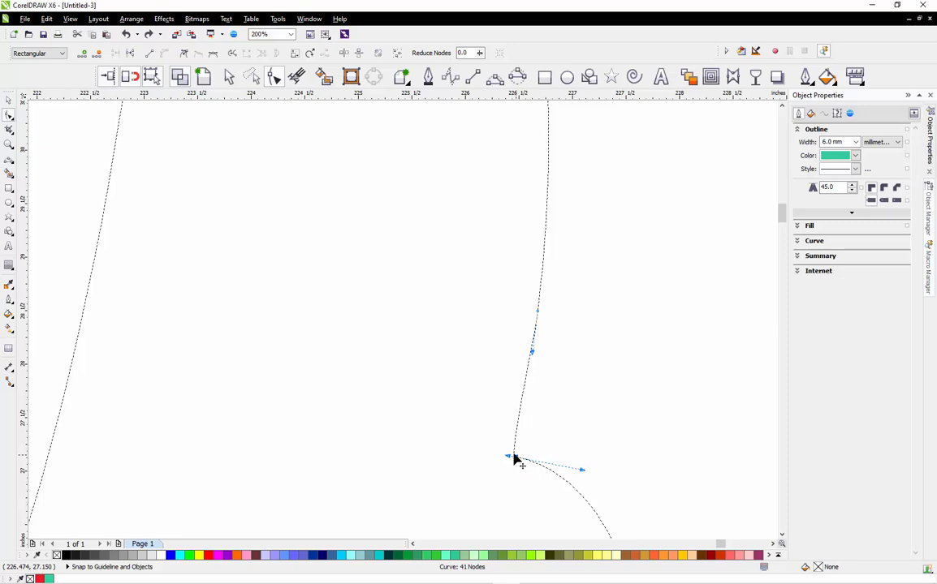
left_click(511, 459)
right_click(518, 460)
left_click(548, 338)
left_click_drag(508, 457, 531, 398)
Delete the surplus node just above the upright wing's uppermost notch
scroll(532, 354, "down", 1)
double_click(534, 332)
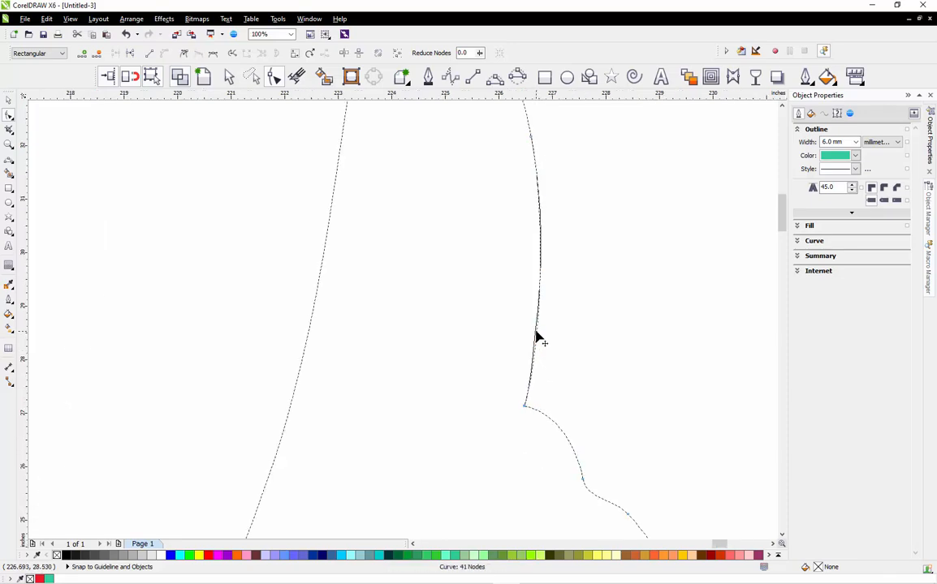
scroll(514, 392, "down", 1)
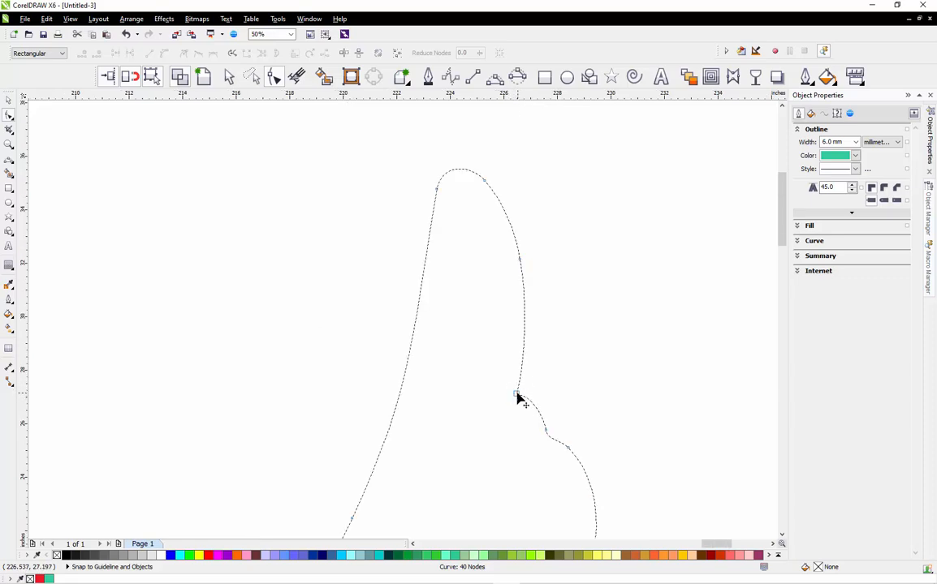
scroll(485, 203, "up", 1)
scroll(484, 203, "down", 2)
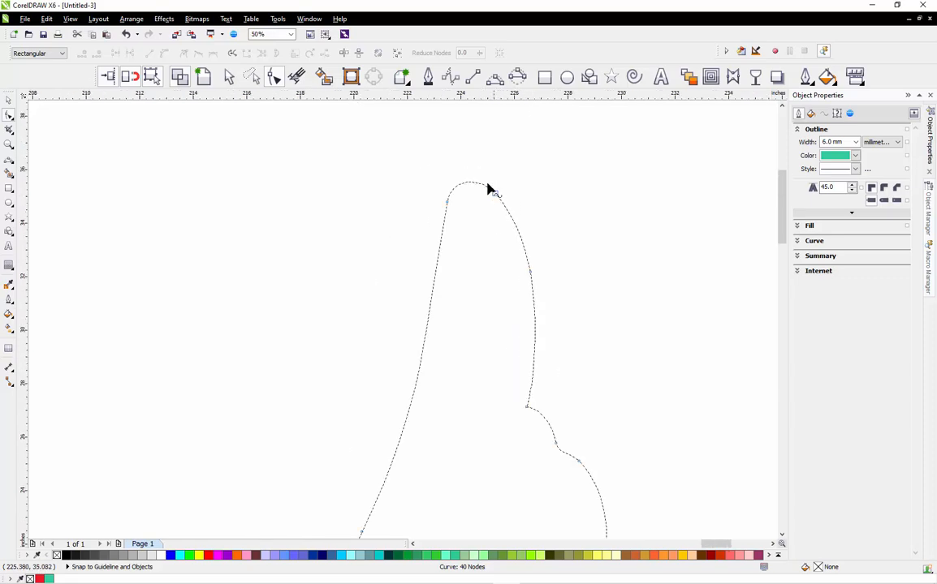
Delete the two surplus nodes on the upright wing's long outer edge between its tip and the shoulder bend
double_click(425, 355)
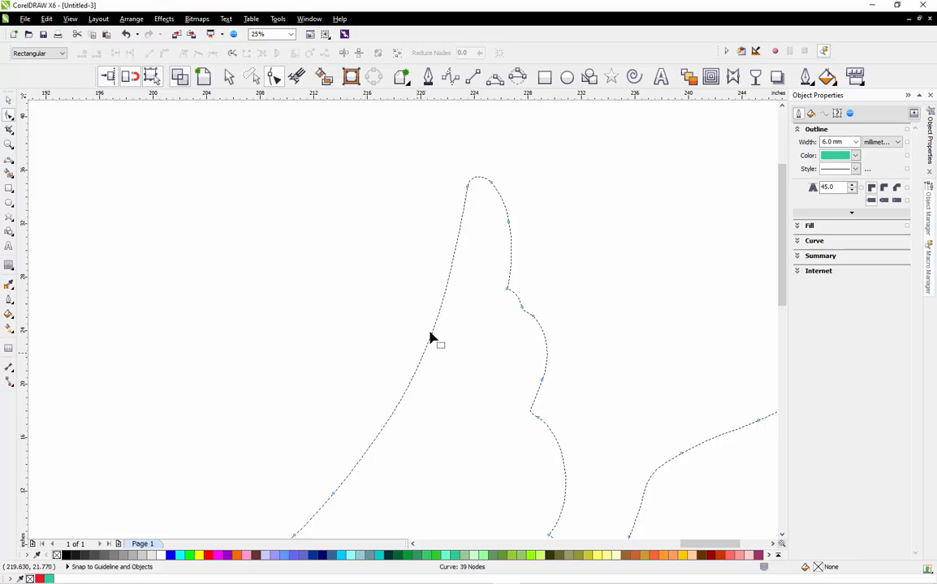
scroll(475, 272, "down", 1)
scroll(386, 396, "up", 2)
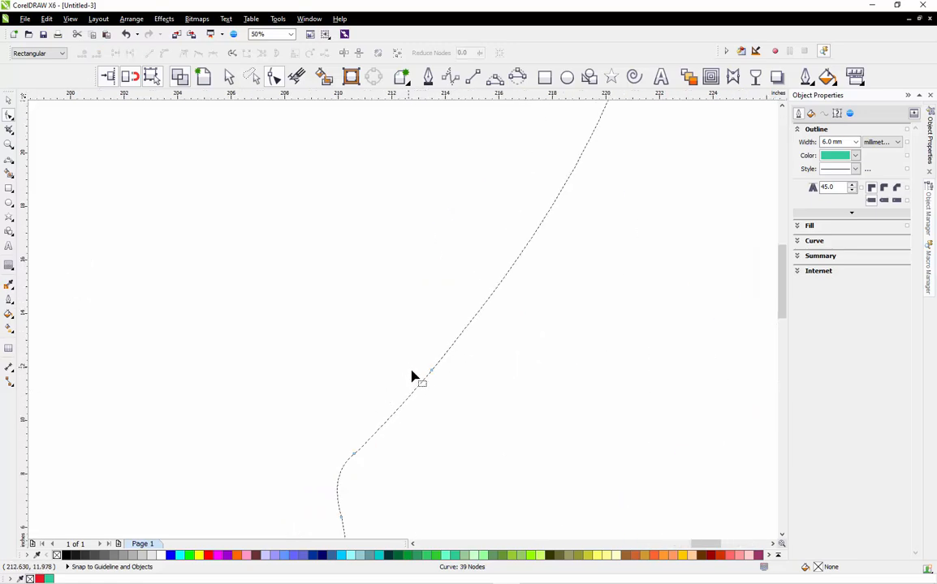
scroll(416, 381, "down", 1)
double_click(435, 385)
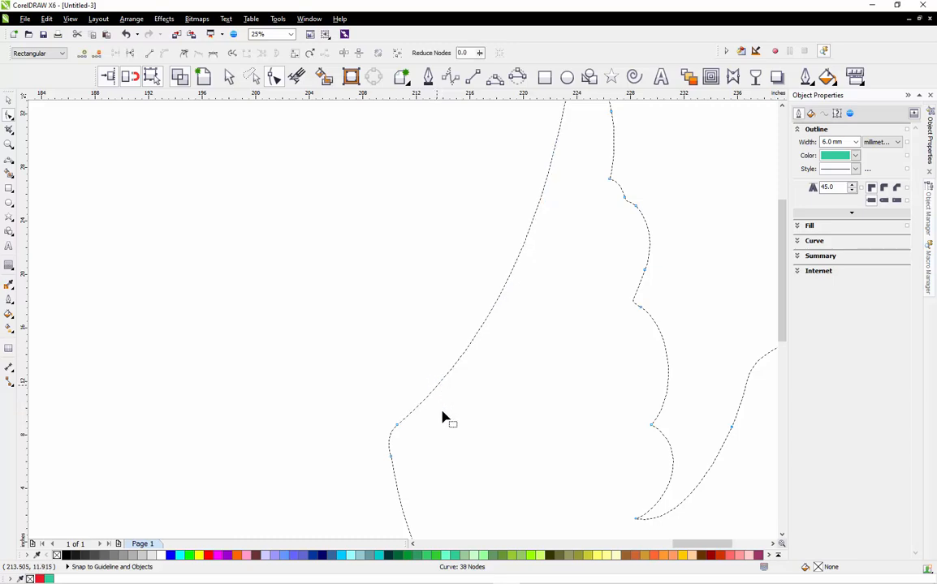
Delete the two surplus nodes on the long outer edge between the shoulder bend and the first scallop at the lower end
scroll(449, 402, "down", 1)
scroll(436, 453, "up", 1)
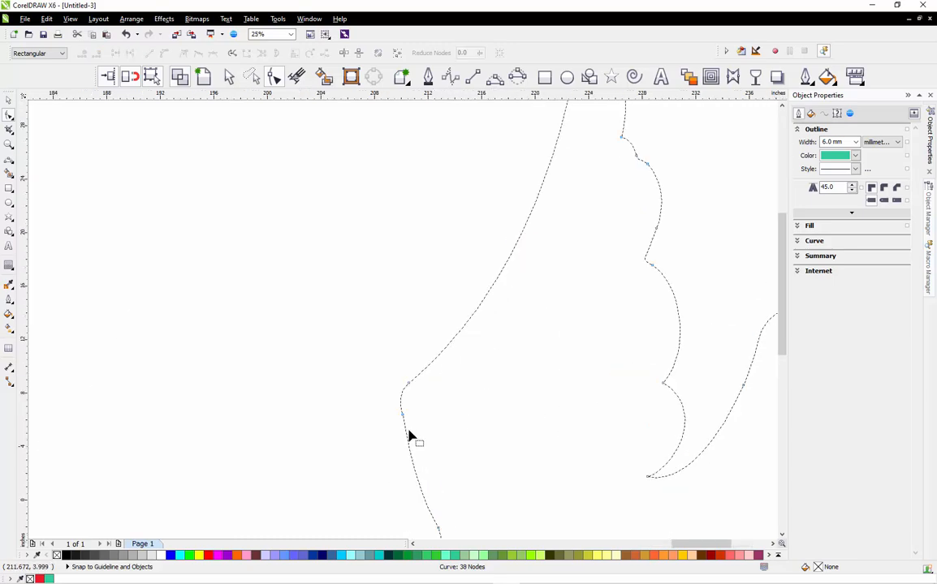
scroll(414, 439, "down", 1)
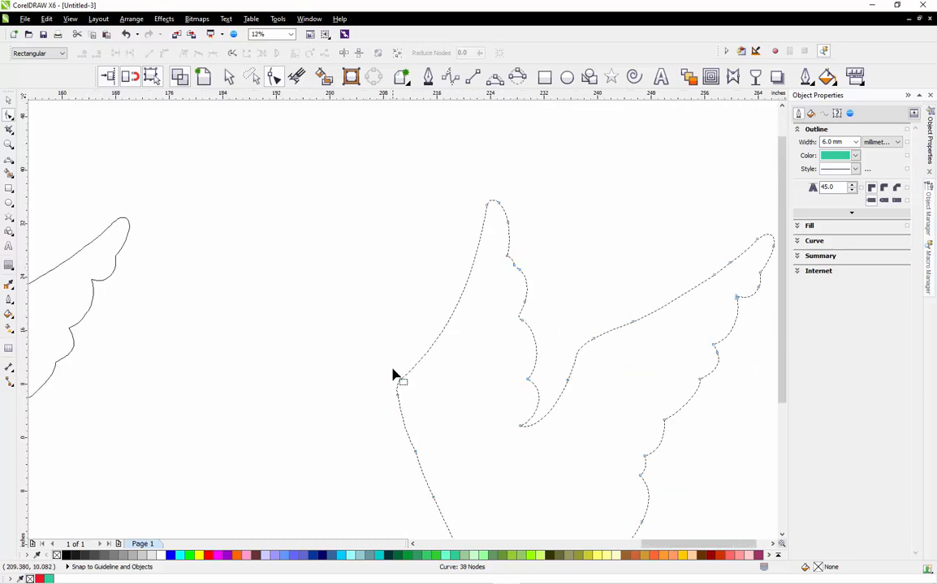
double_click(416, 456)
scroll(487, 443, "down", 1)
scroll(487, 457, "up", 1)
scroll(489, 461, "up", 1)
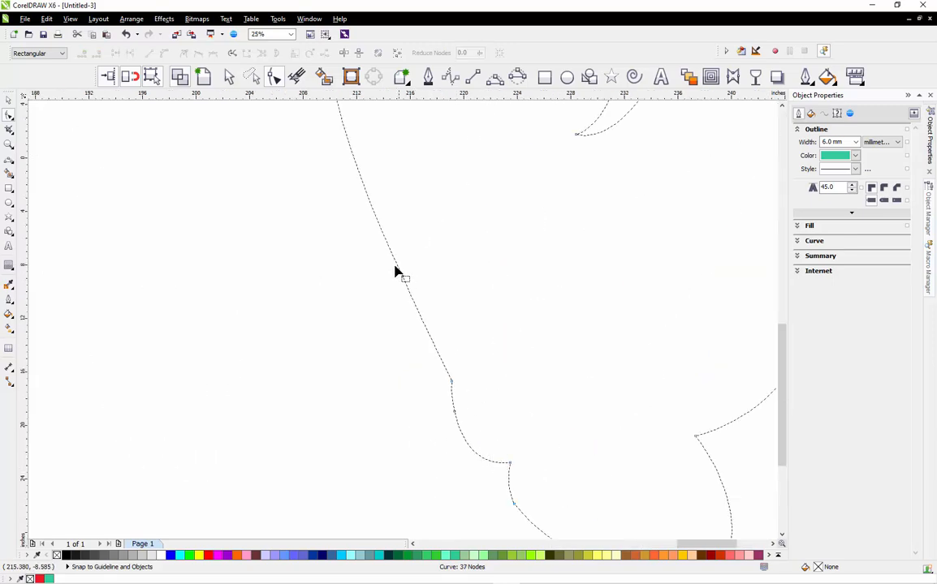
double_click(404, 278)
Delete the surplus node within each of the first two scallops at the lower end of the outline
double_click(455, 416)
scroll(413, 372, "down", 1)
scroll(466, 453, "up", 1)
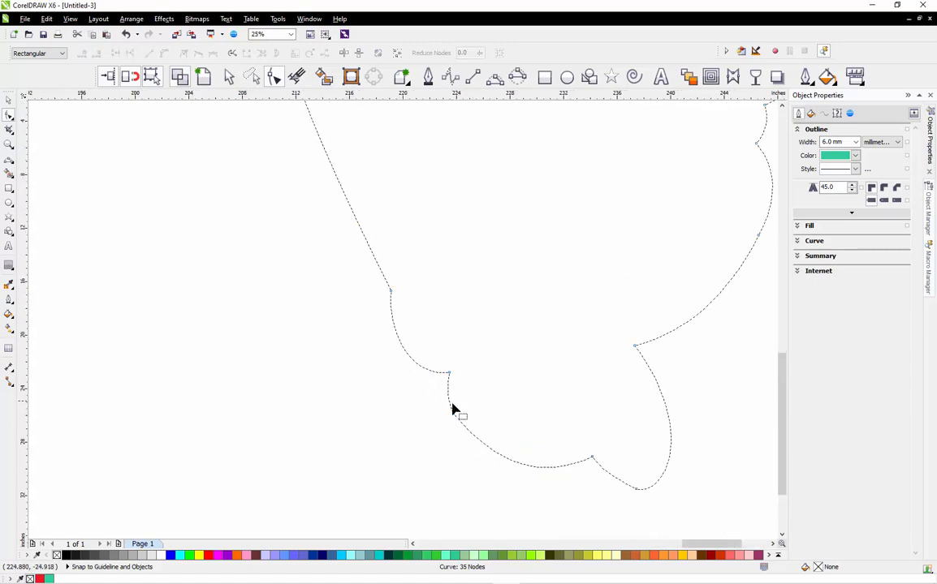
double_click(453, 414)
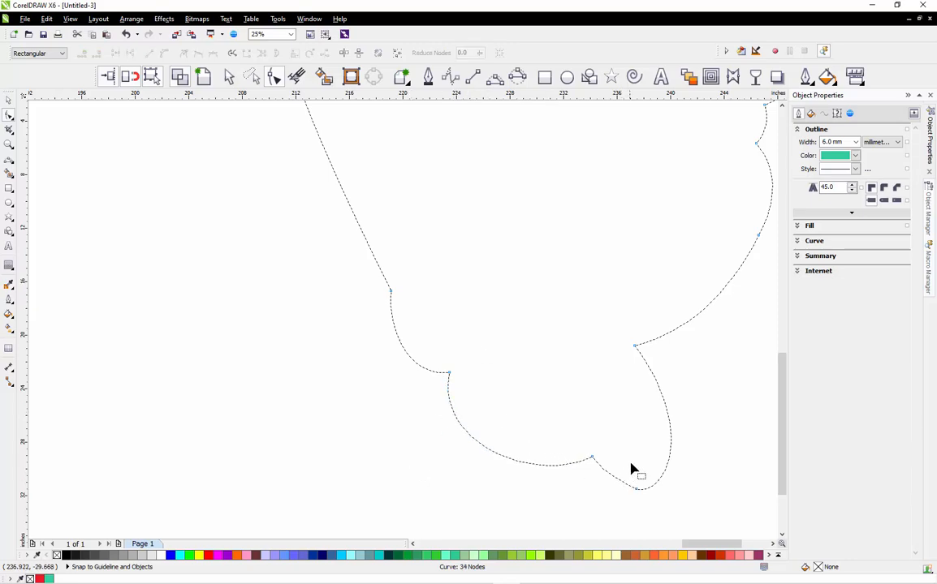
Delete the node at the lowest point of the rounded bottom lobe
left_click(637, 492)
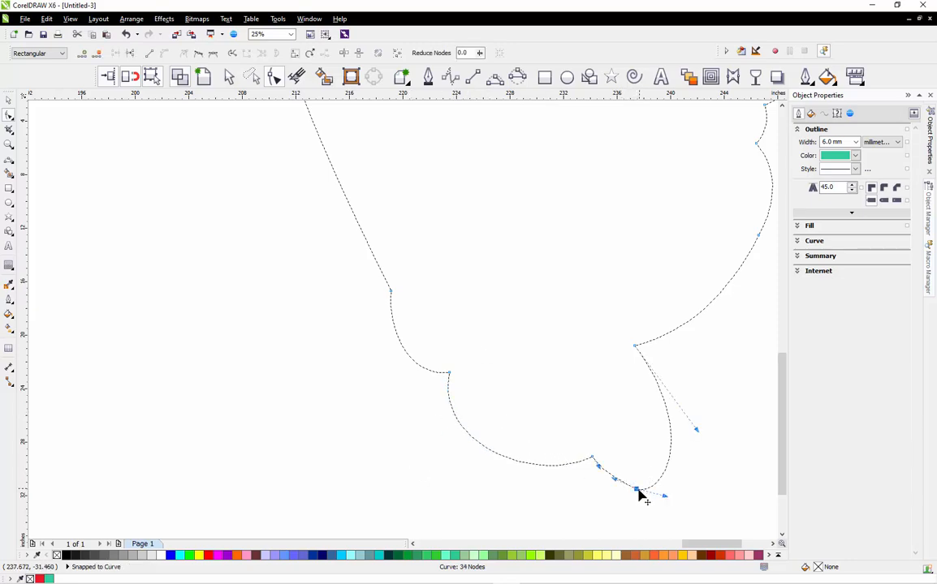
left_click(637, 492)
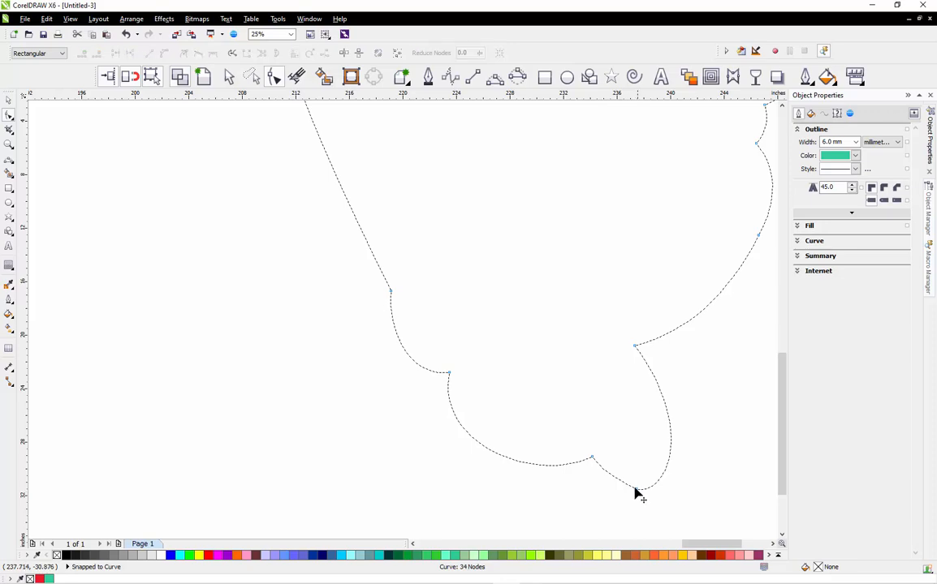
left_click(637, 493)
key("Delete")
Delete the three surplus mid-scallop nodes along the slanted wing's feathered edge, keeping the notch nodes
scroll(508, 462, "down", 3)
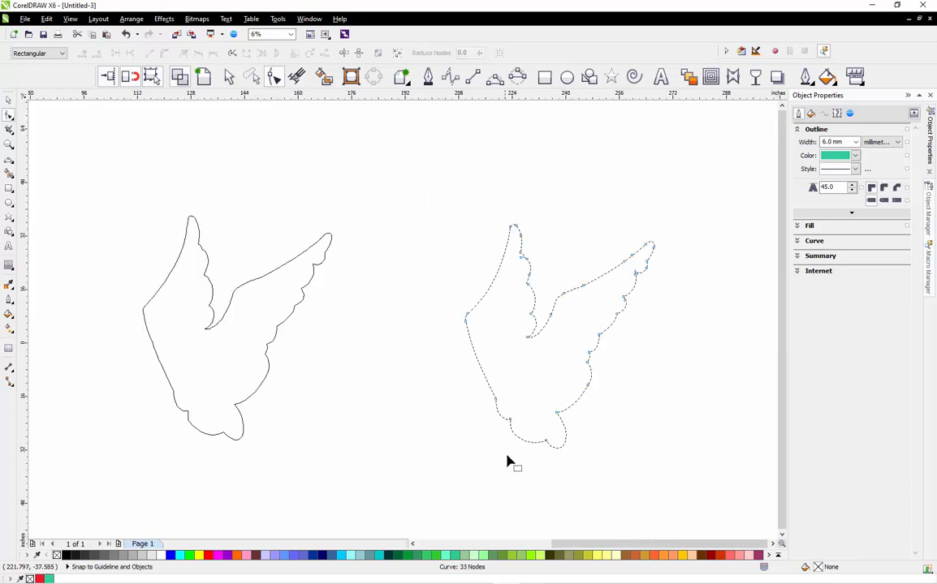
scroll(540, 334, "up", 3)
scroll(544, 390, "down", 1)
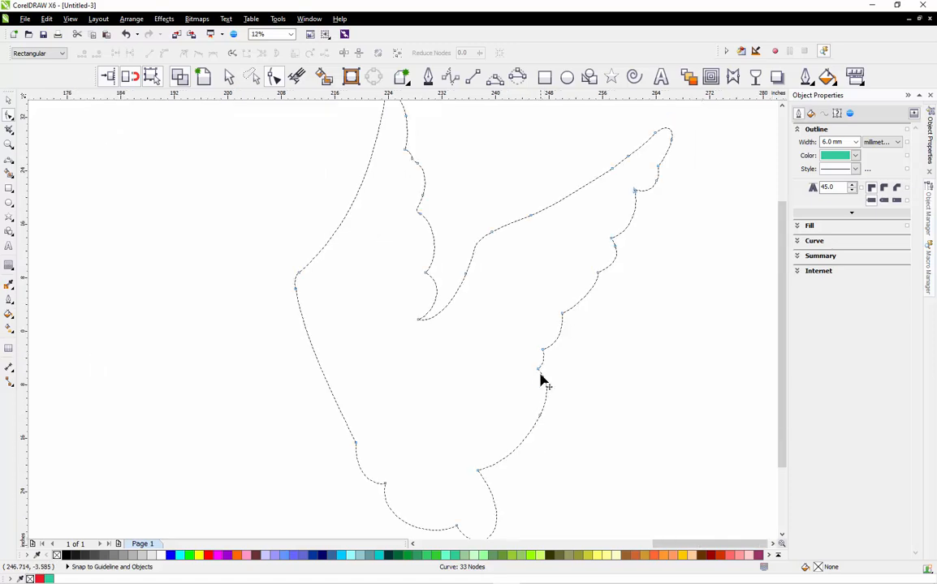
left_click(540, 418)
key("Delete")
scroll(613, 243, "up", 1)
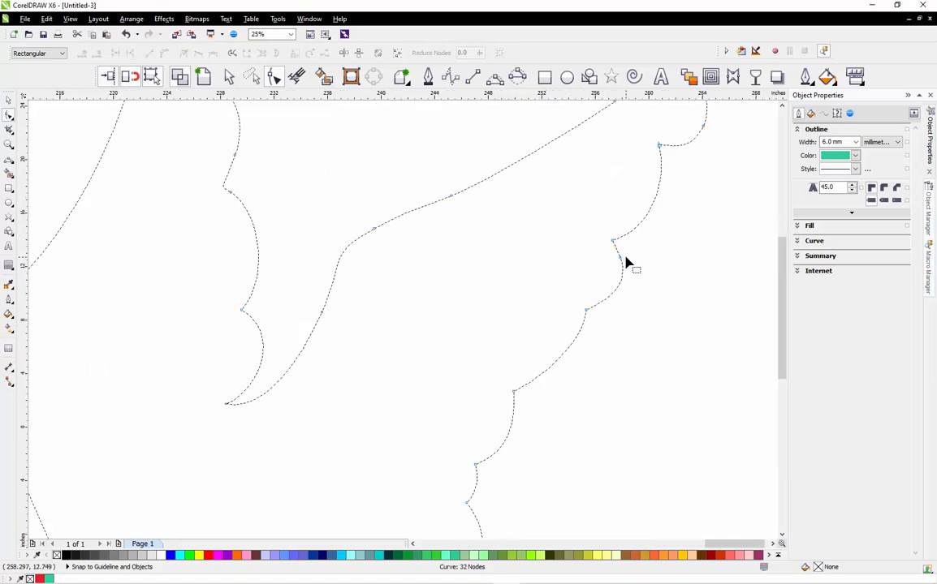
key("Delete")
scroll(594, 388, "down", 1)
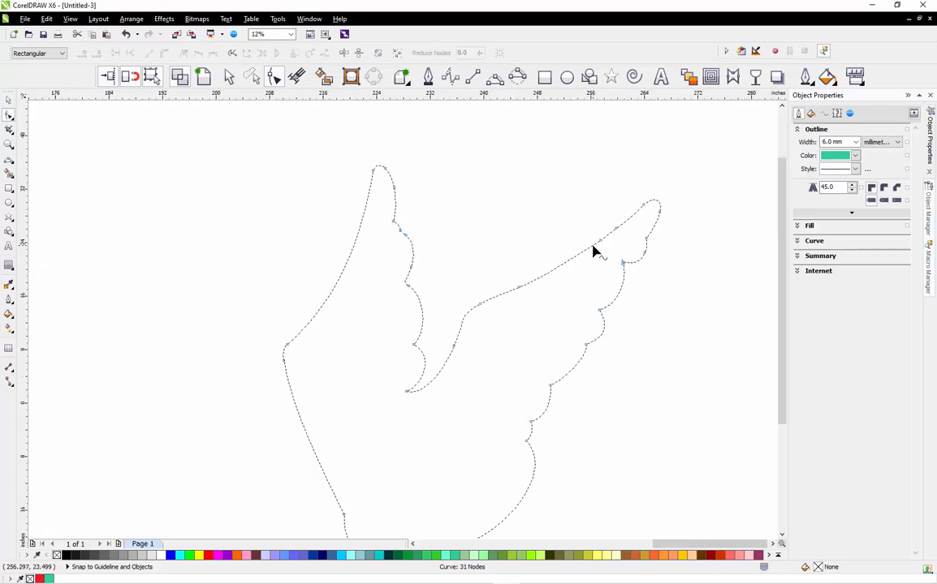
scroll(596, 251, "up", 1)
scroll(634, 260, "up", 1)
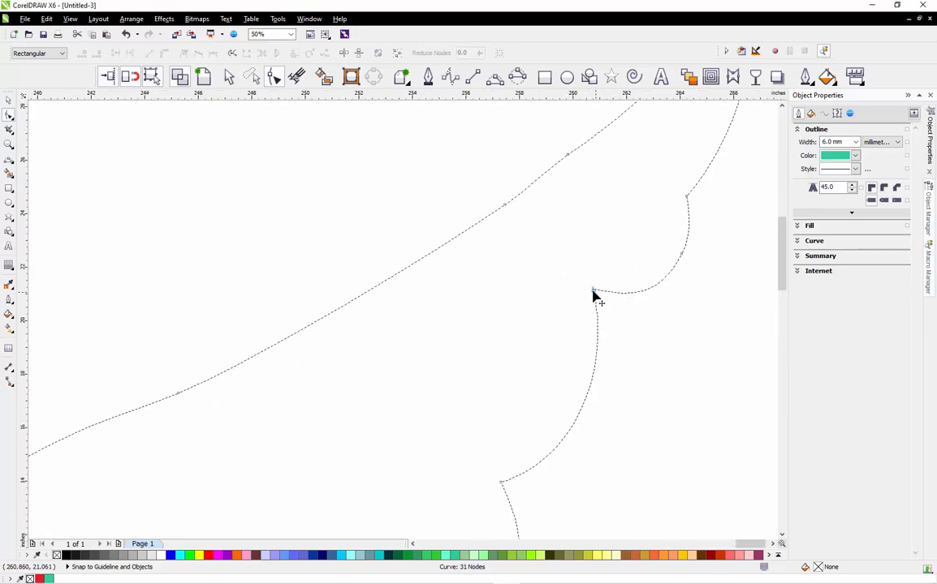
left_click(681, 255)
key("Delete")
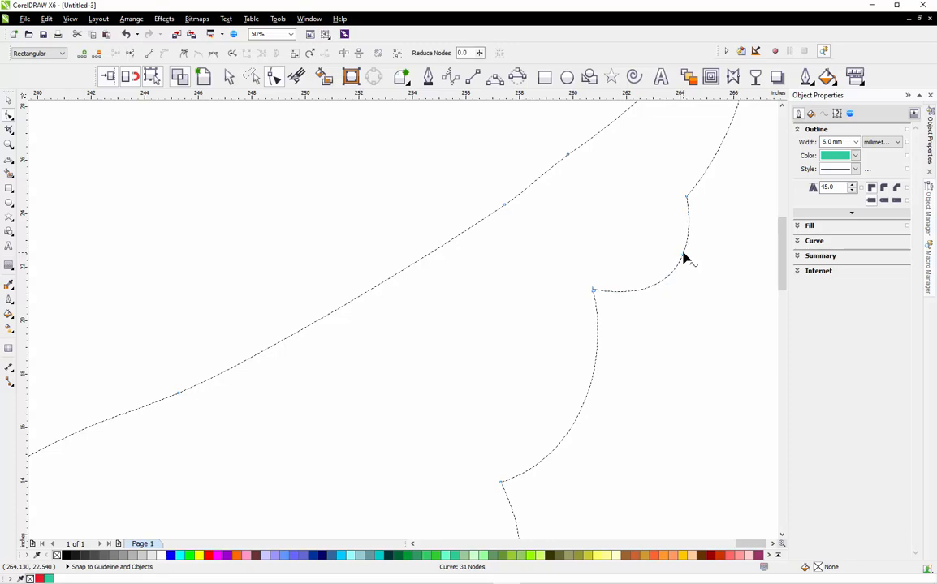
Delete the three surplus nodes along the slanted wing's smooth upper edge between its tip and the inner bend
scroll(468, 334, "down", 1)
scroll(500, 244, "up", 1)
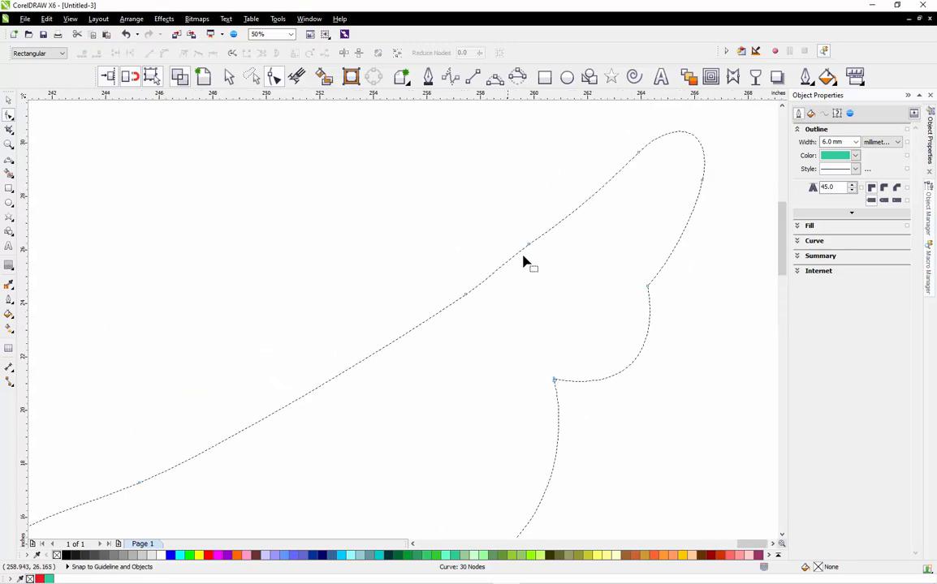
scroll(579, 265, "down", 1)
left_click(555, 254)
key("Delete")
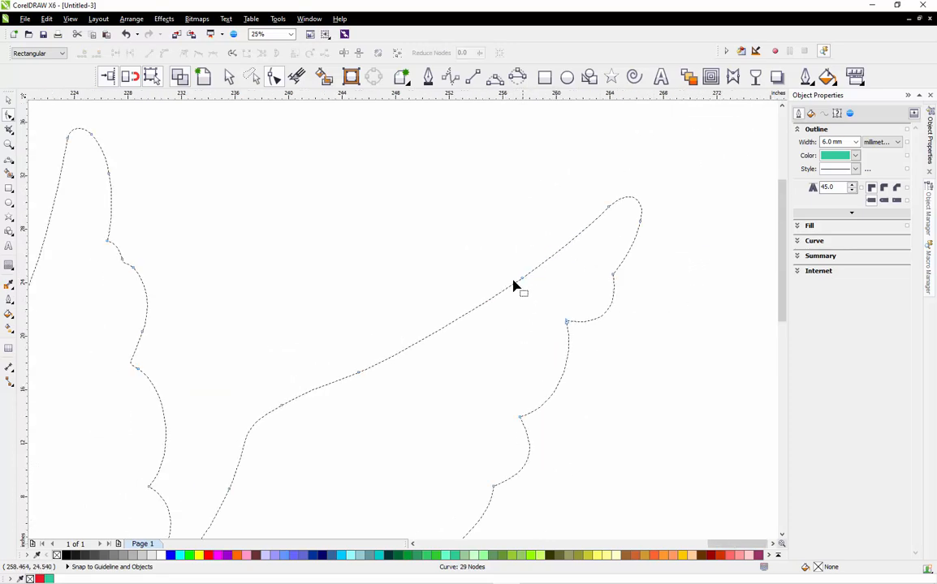
left_click(522, 281)
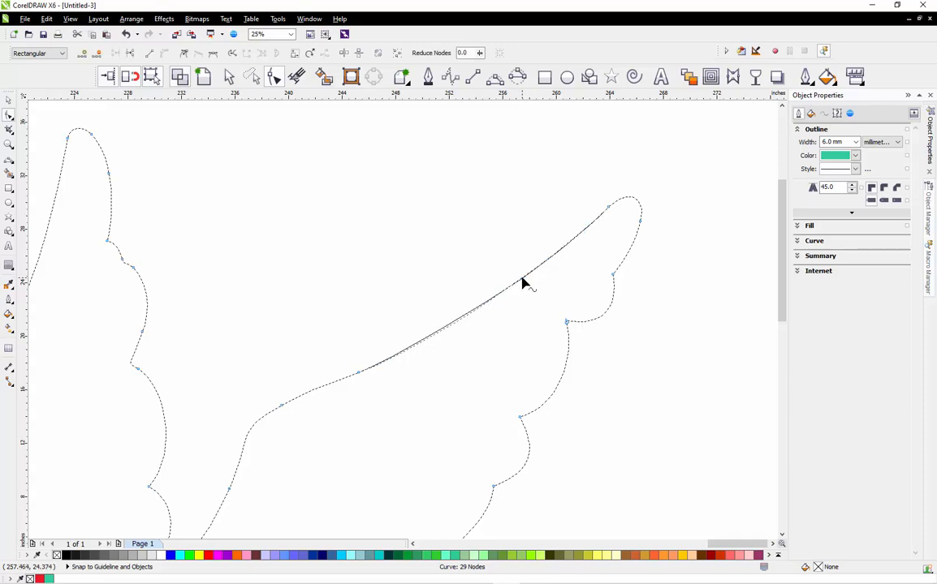
key("Delete")
left_click(360, 377)
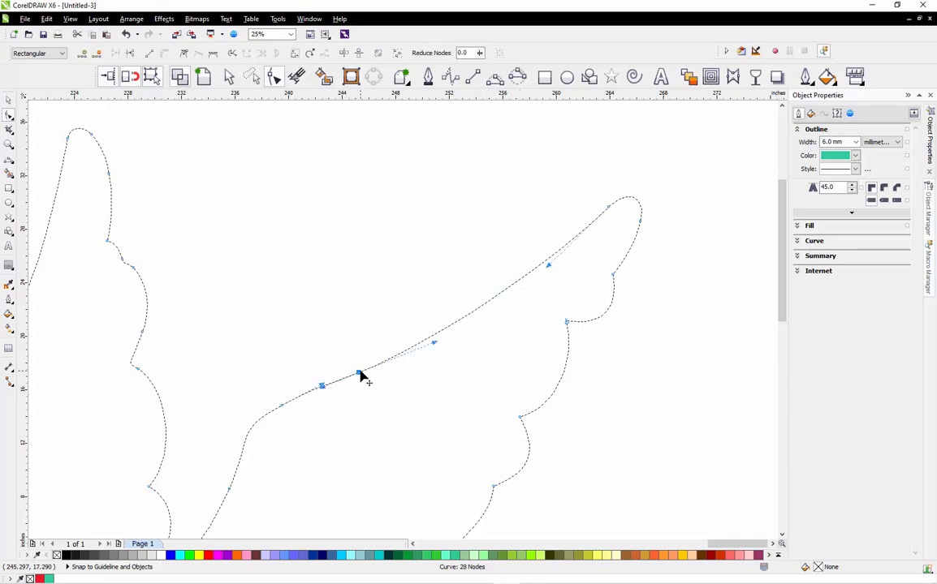
key("Delete")
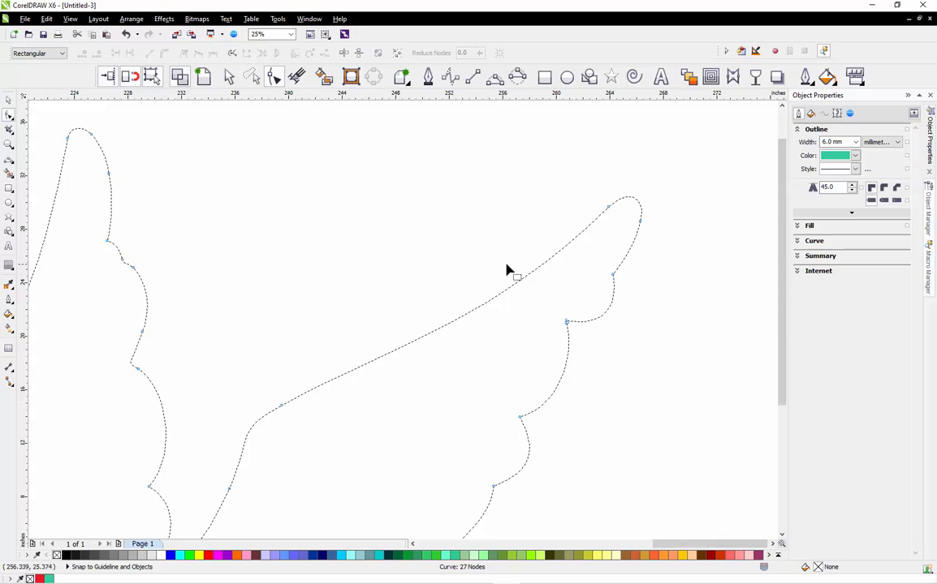
Try deleting the node on the feathered side of the slanted wing's rounded tip, and undo the deletion
scroll(528, 274, "up", 3)
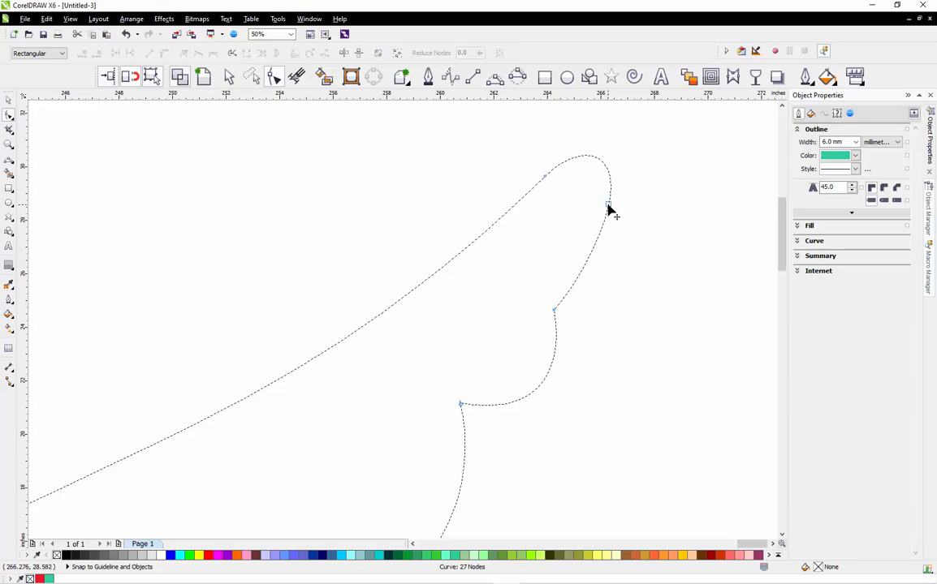
left_click(609, 208)
key("Delete")
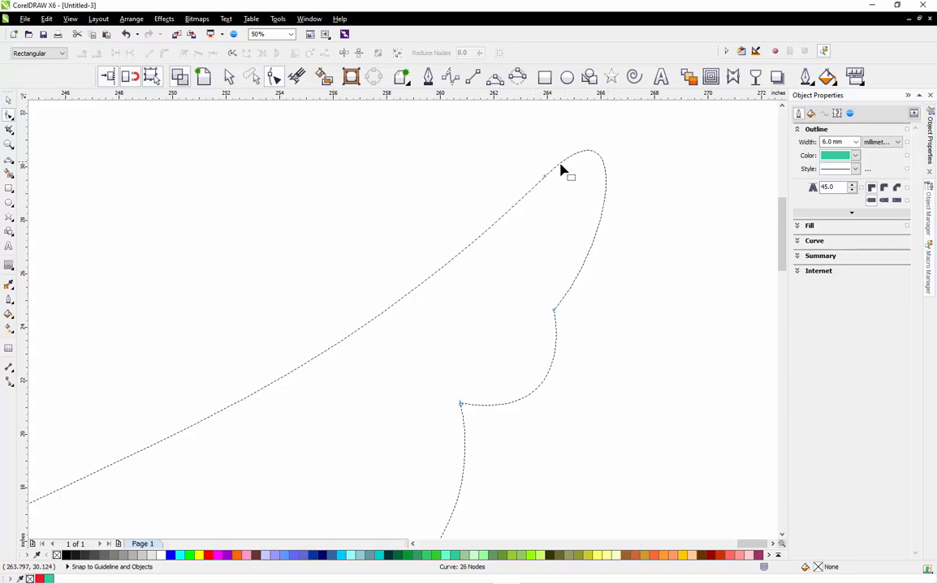
scroll(570, 308, "down", 1)
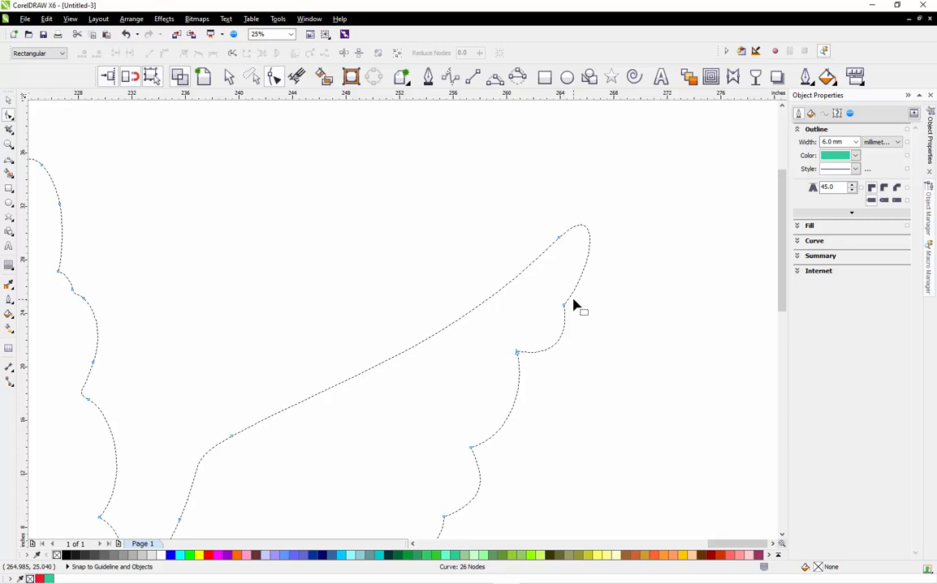
key("ctrl+z")
Delete the node on the feathered side of the slanted wing's rounded tip
scroll(573, 267, "up", 1)
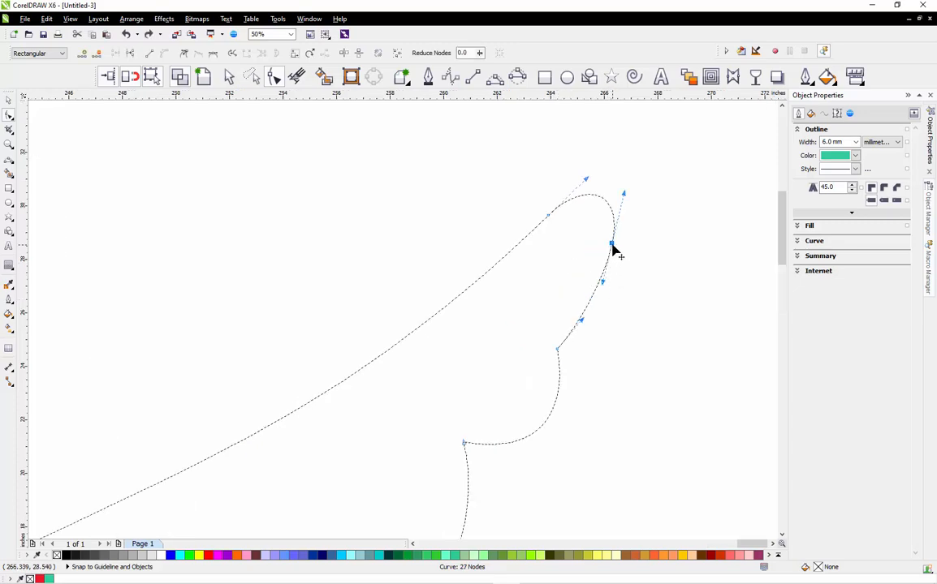
key("Delete")
scroll(495, 211, "down", 2)
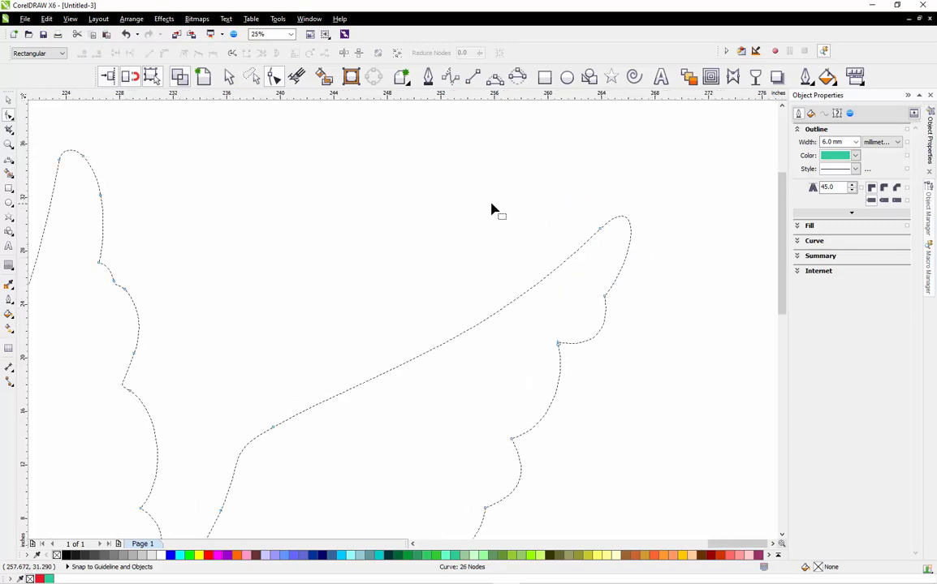
Delete the surplus node on the upright wing's inner edge between tip and uppermost notch, and leave node editing with the Pick tool
scroll(278, 180, "up", 1)
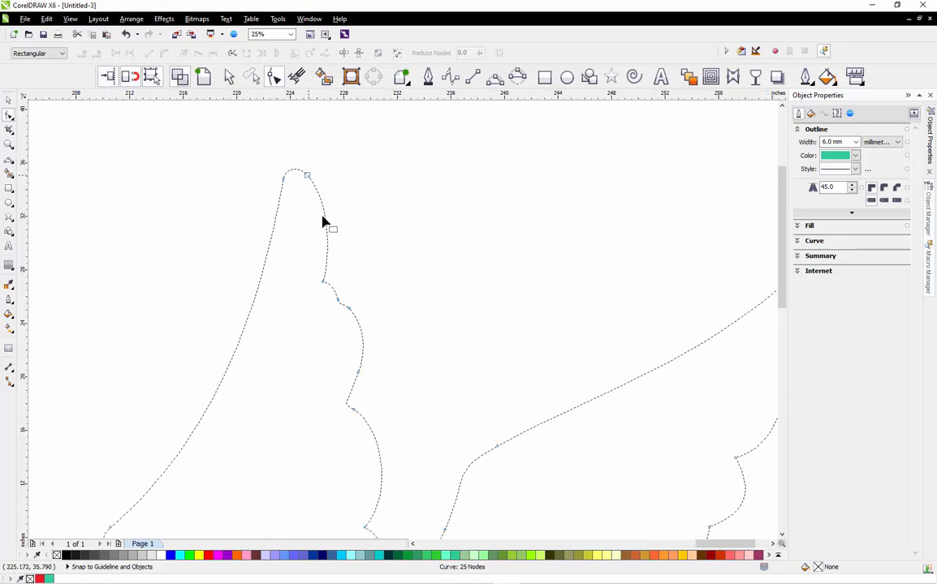
key("Delete")
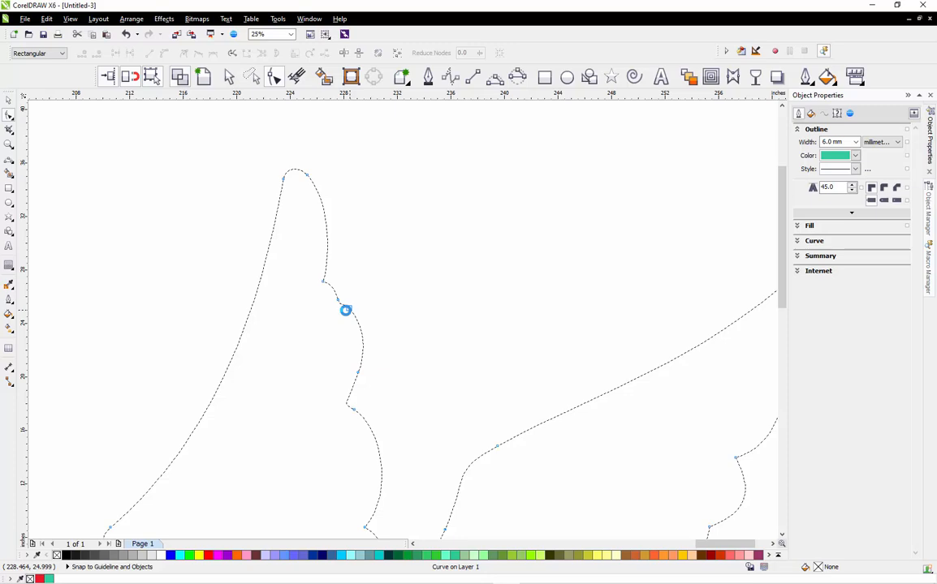
scroll(345, 310, "up", 2)
scroll(349, 318, "down", 2)
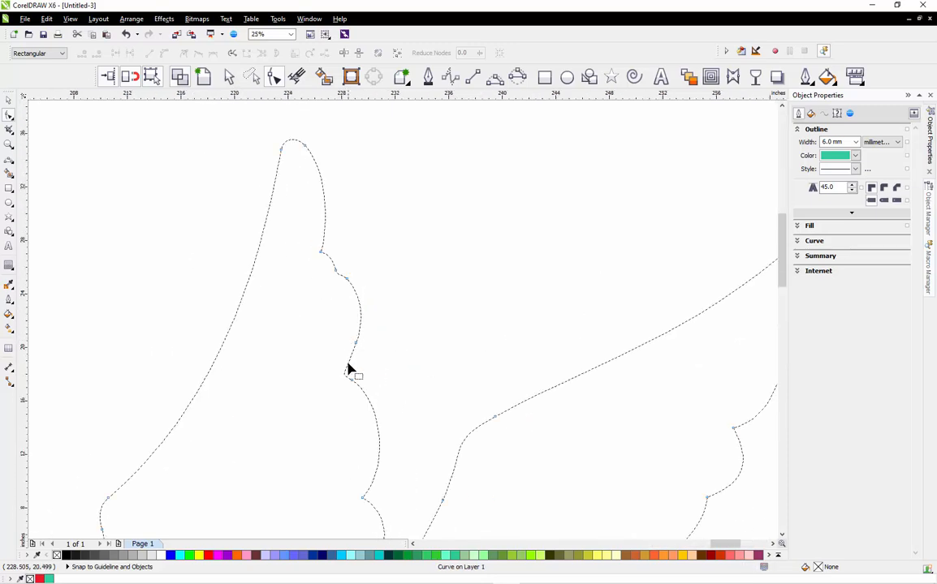
scroll(350, 374, "up", 2)
scroll(348, 413, "down", 2)
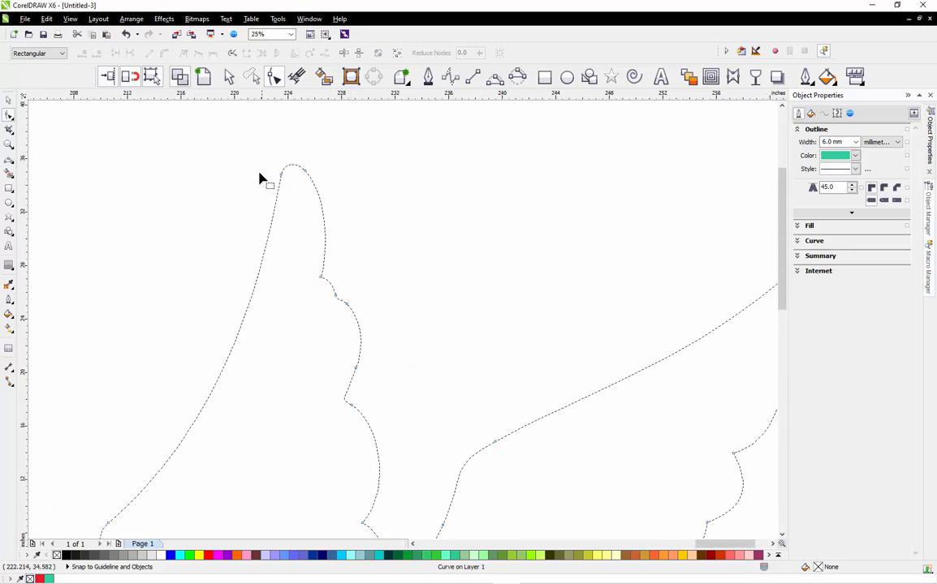
left_click(8, 100)
scroll(463, 214, "down", 1)
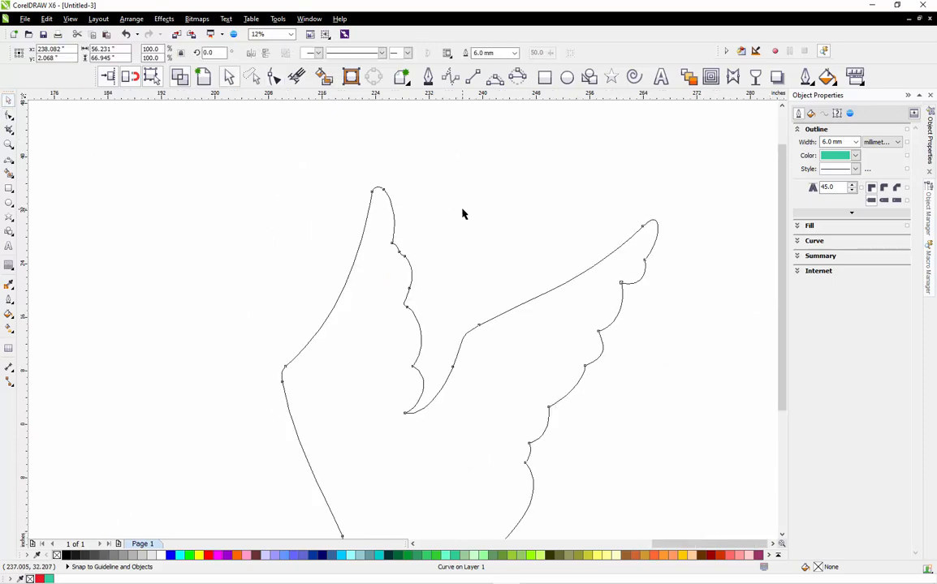
Move the original traced outline off the wing photo to the empty area above the other outline copies
scroll(463, 214, "down", 1)
left_click(498, 239)
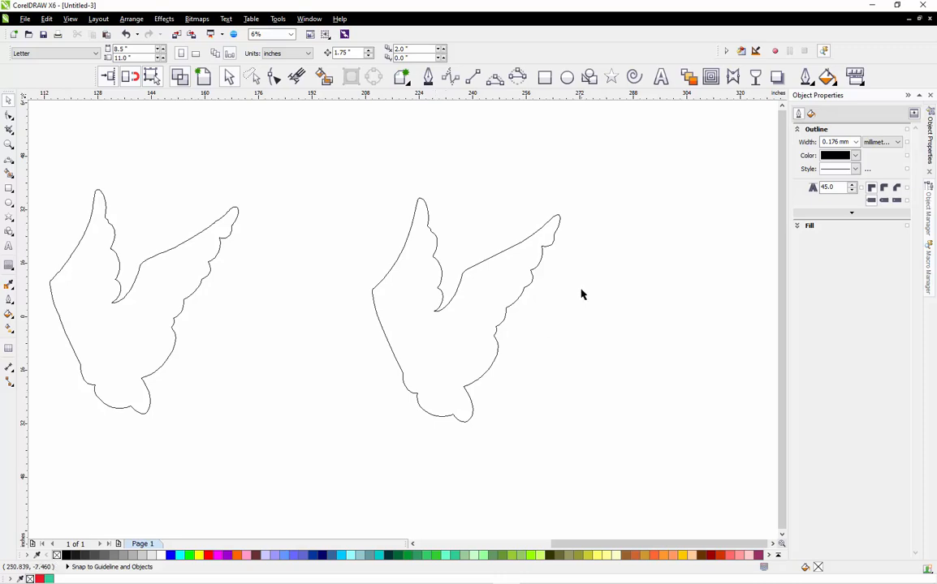
scroll(582, 295, "down", 1)
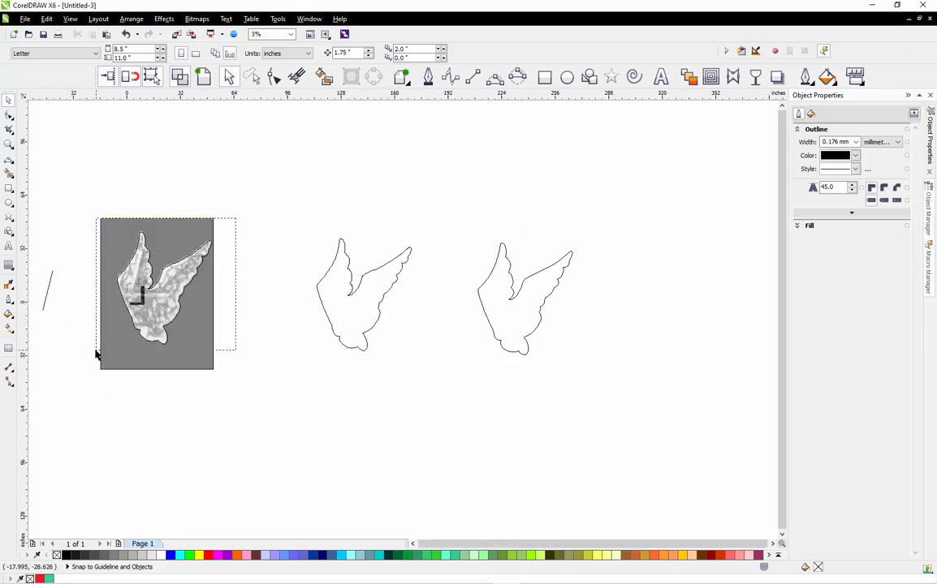
left_click(203, 303)
left_click_drag(150, 288, 314, 180)
Place the smoothed outline over the wing photo and align its uppermost feather notch with the upright wing's edge
left_click_drag(583, 204, 453, 391)
left_click_drag(494, 324, 127, 310)
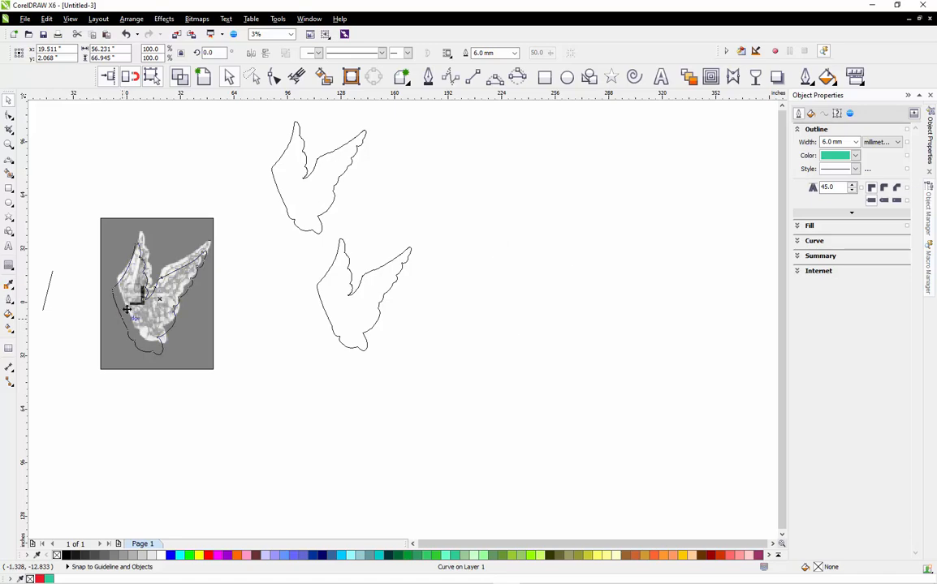
scroll(126, 309, "up", 4)
scroll(167, 272, "down", 1)
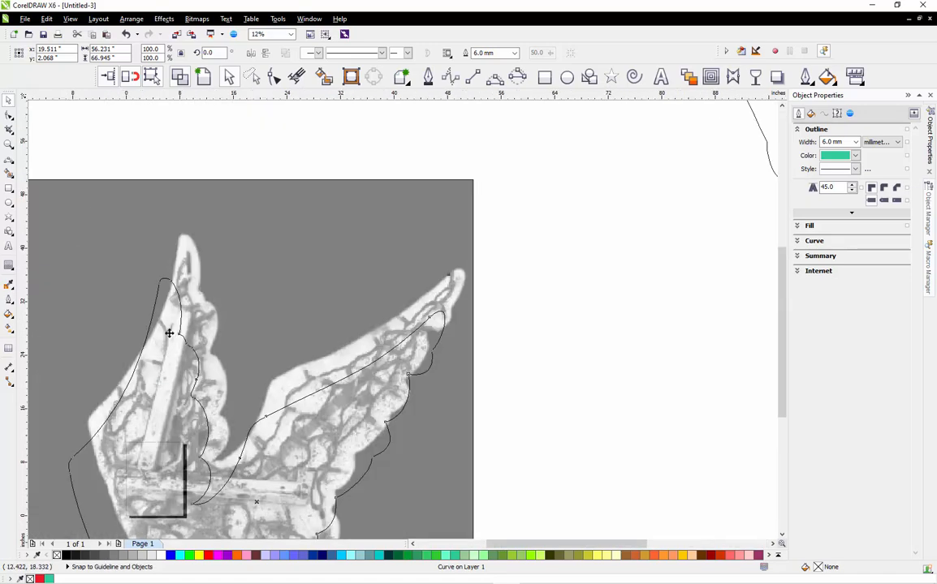
scroll(169, 332, "up", 2)
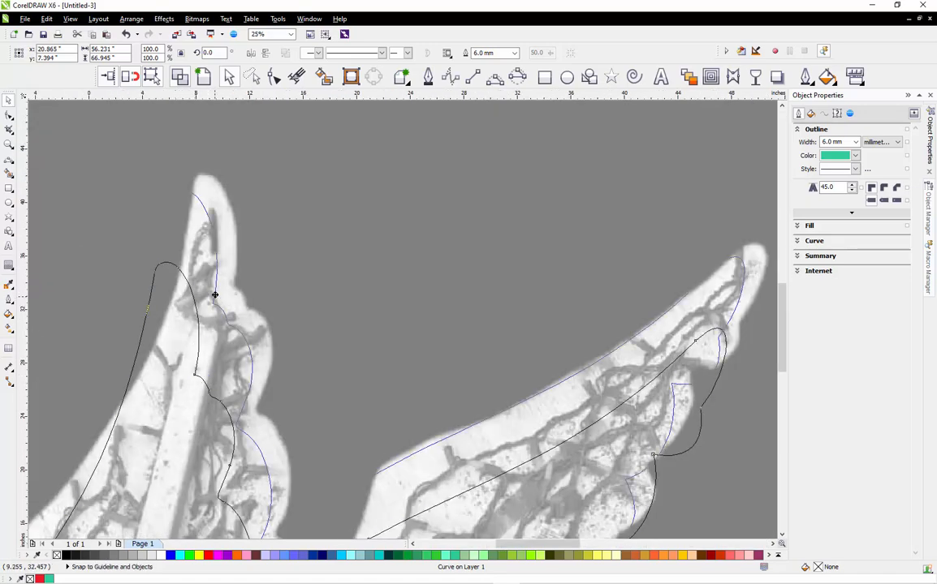
left_click_drag(214, 294, 231, 287)
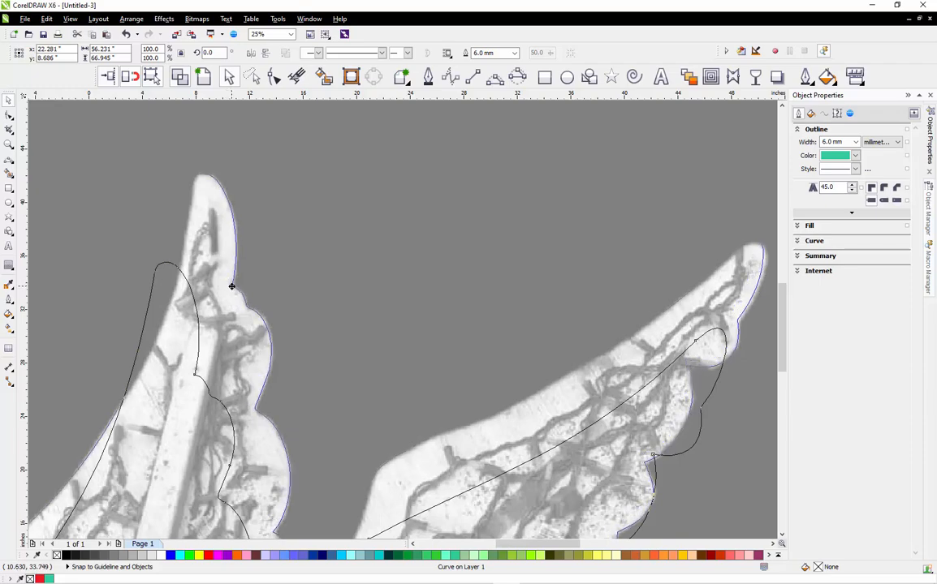
Examine how closely the smoothed outline follows the photographed sign along both wings, the feathered edges and the tail
scroll(237, 286, "down", 2)
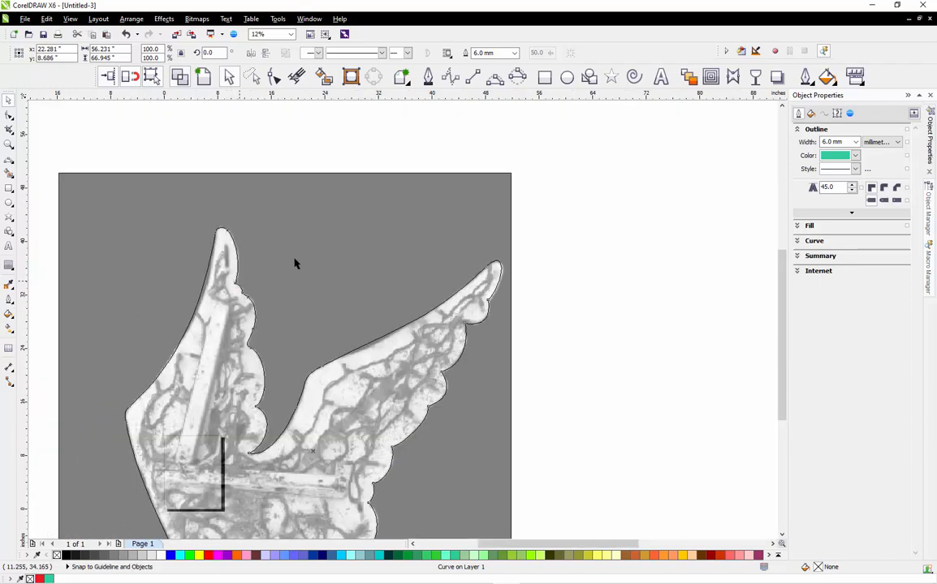
scroll(460, 226, "down", 1)
scroll(446, 272, "up", 1)
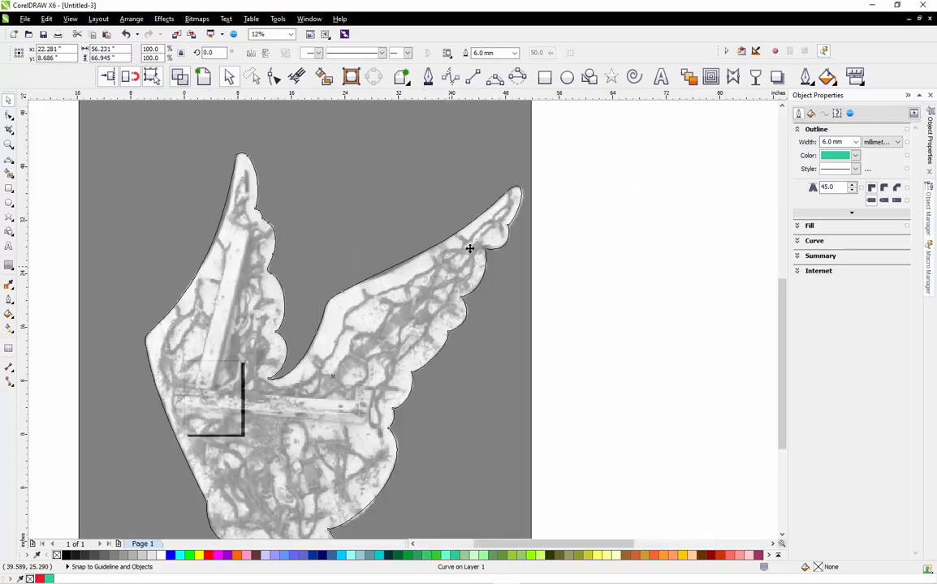
scroll(506, 207, "up", 2)
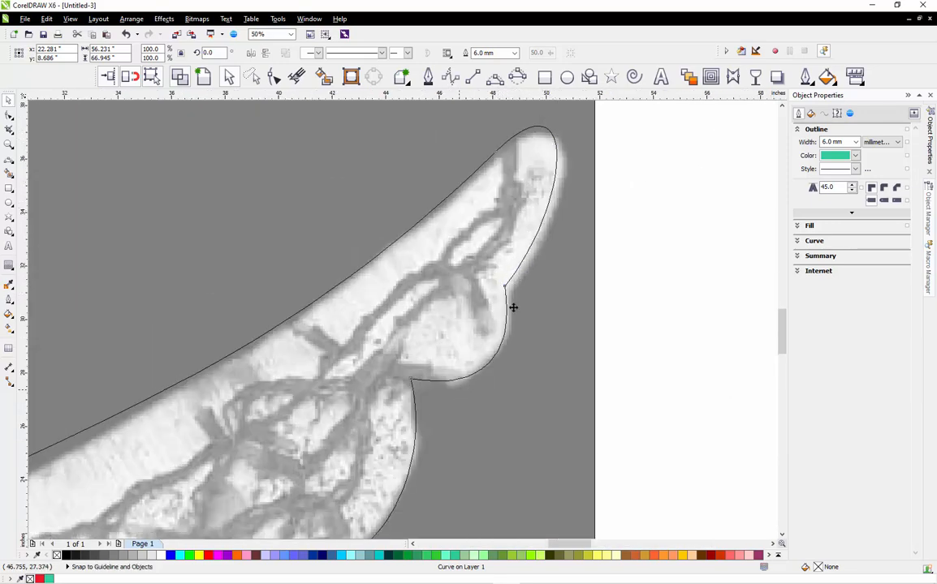
scroll(569, 213, "down", 1)
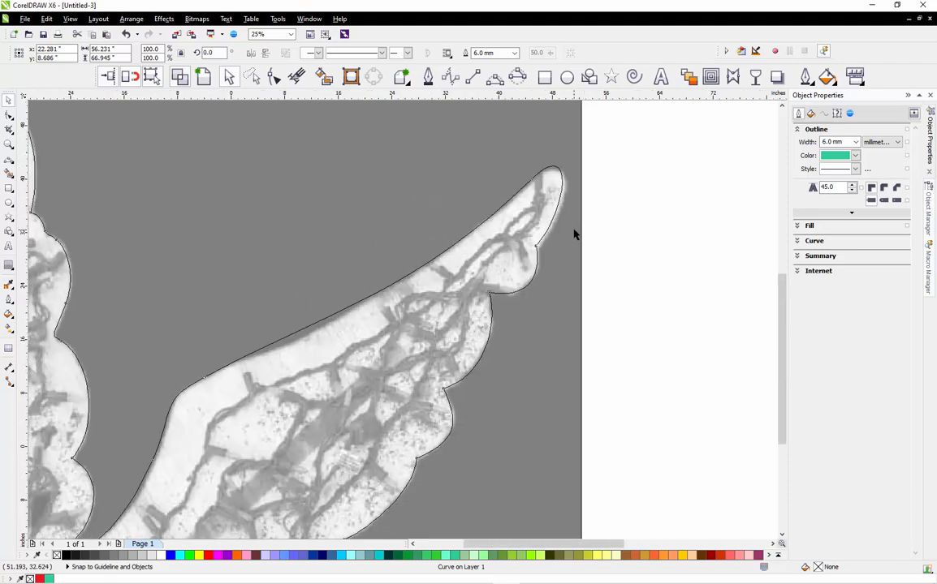
scroll(573, 234, "down", 1)
scroll(454, 268, "up", 2)
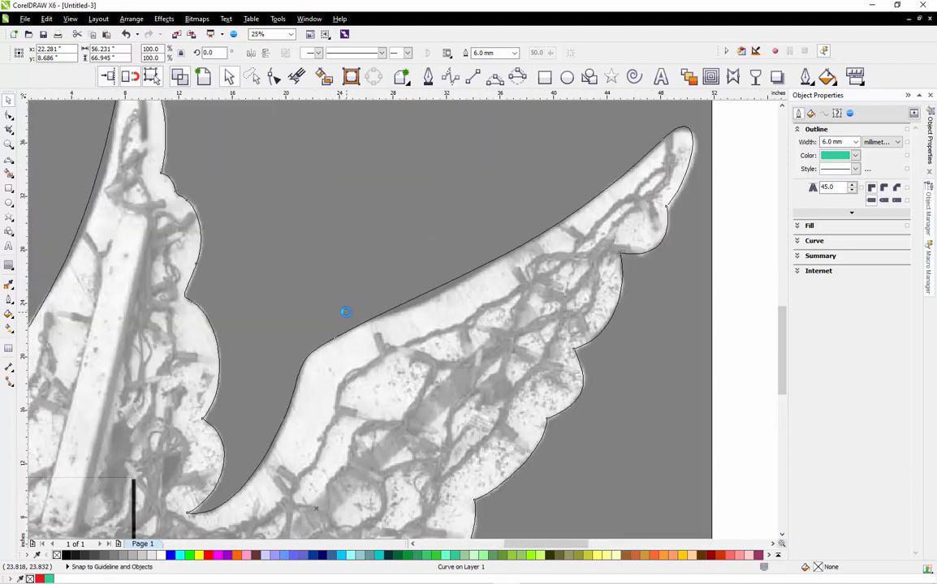
scroll(230, 210, "down", 1)
scroll(234, 279, "up", 1)
scroll(340, 164, "down", 1)
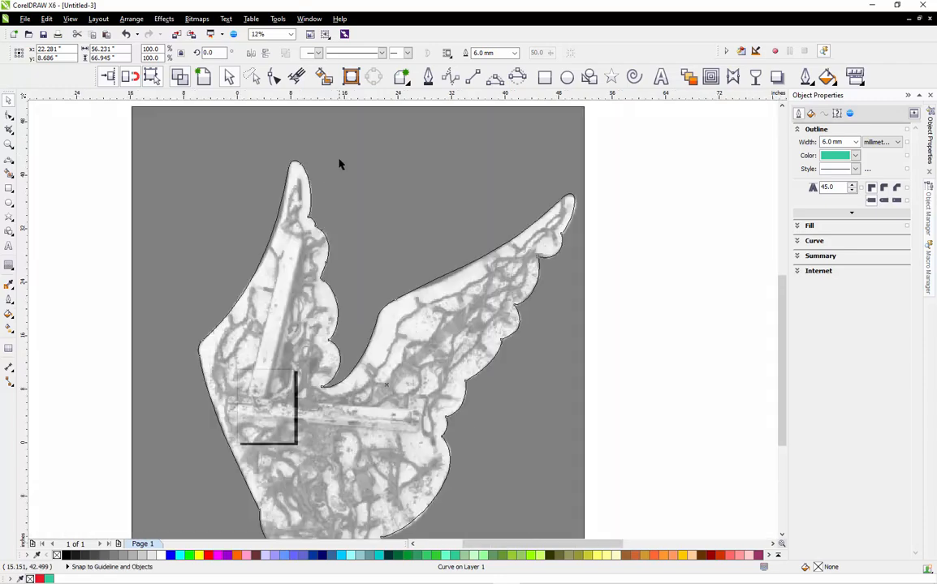
scroll(311, 341, "down", 1)
scroll(322, 363, "up", 1)
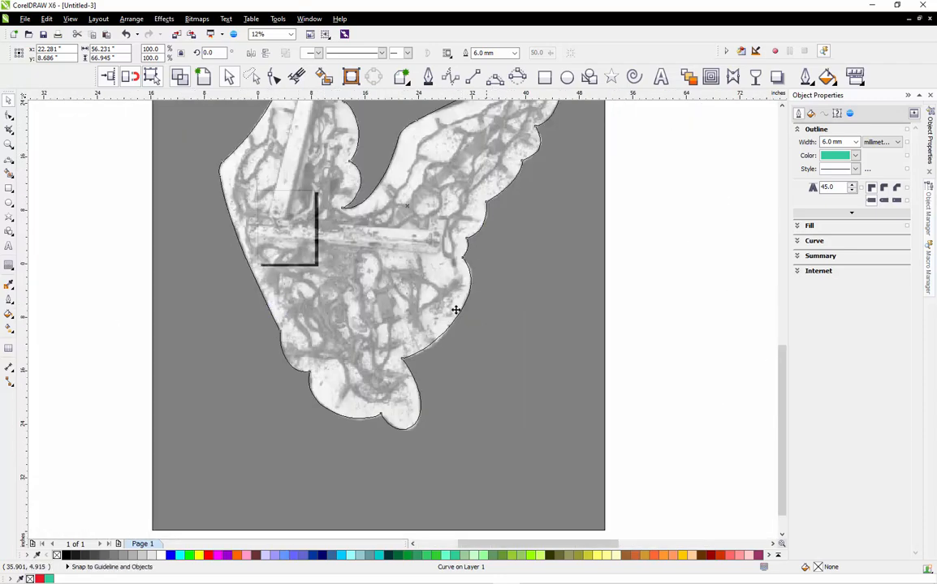
scroll(456, 310, "down", 1)
scroll(408, 372, "down", 1)
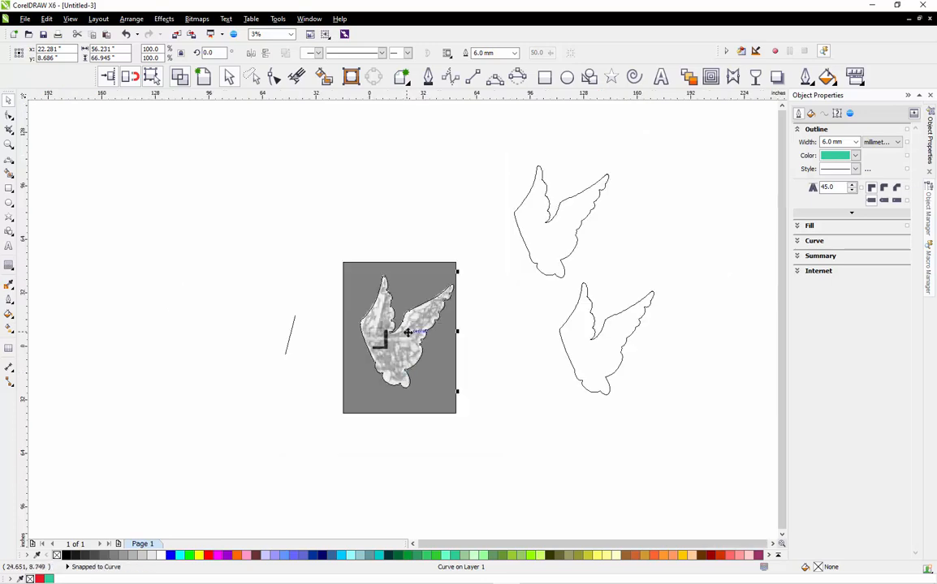
Move the smoothed outline off the photo to the empty area beside and slightly below the other outline copies
left_click_drag(408, 333, 713, 399)
scroll(561, 362, "down", 1)
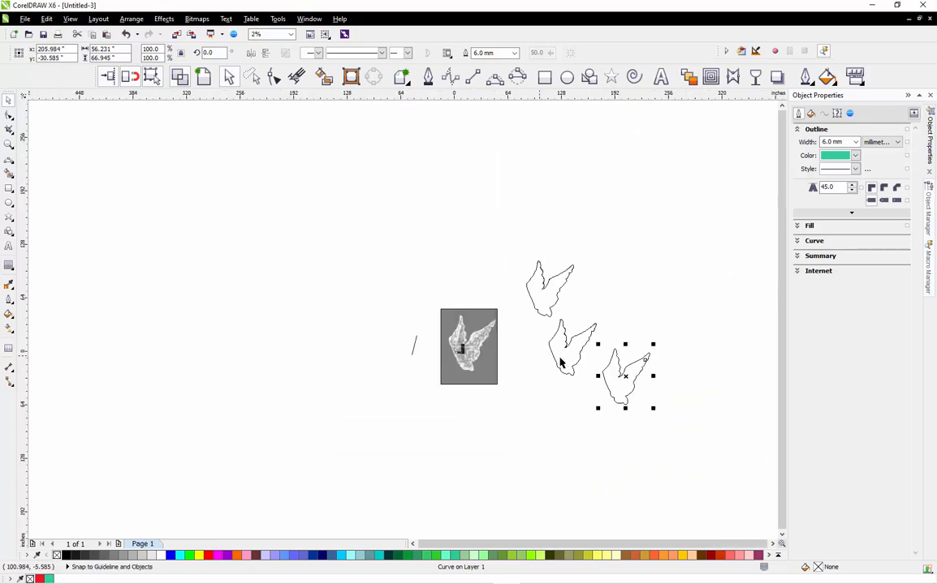
scroll(619, 382, "up", 2)
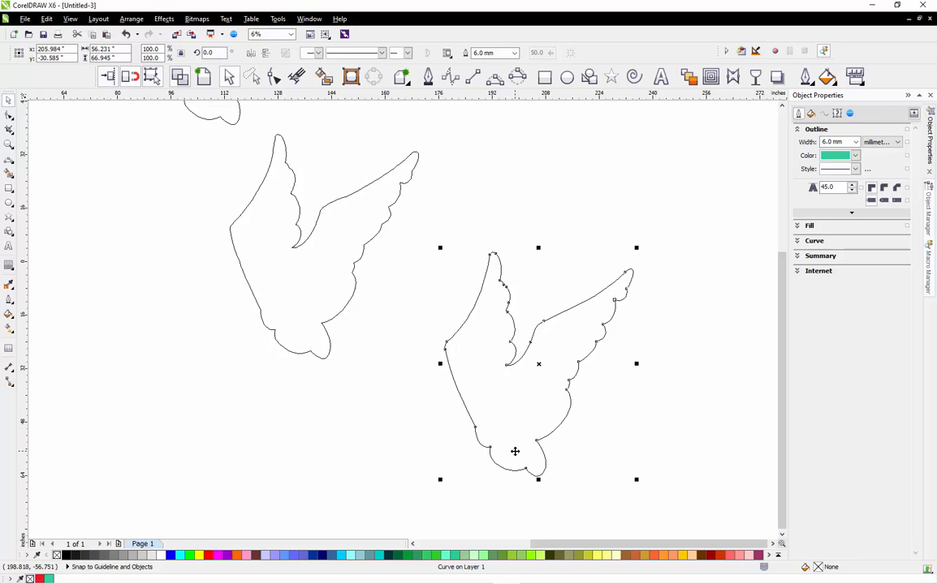
scroll(514, 451, "down", 2)
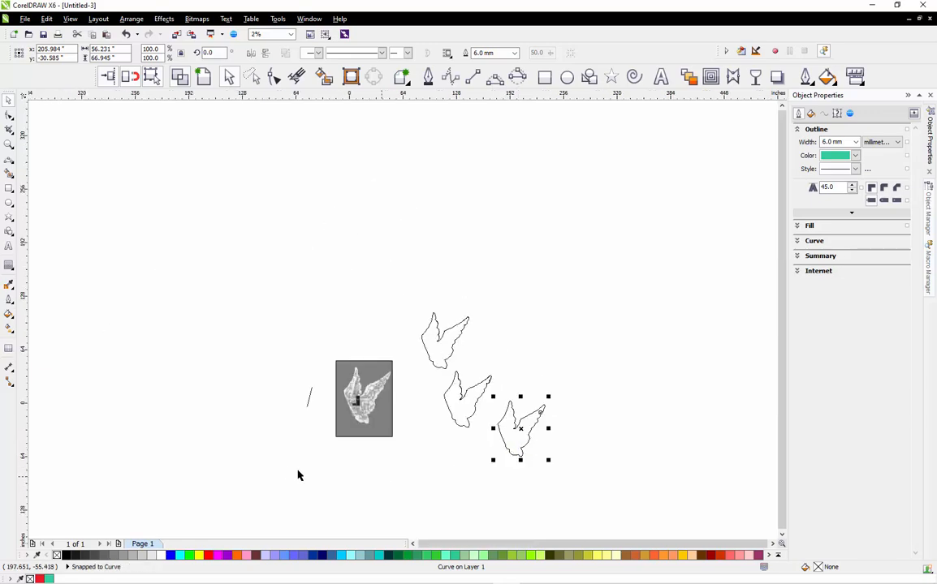
scroll(382, 313, "up", 1)
scroll(375, 421, "down", 1)
scroll(378, 333, "up", 1)
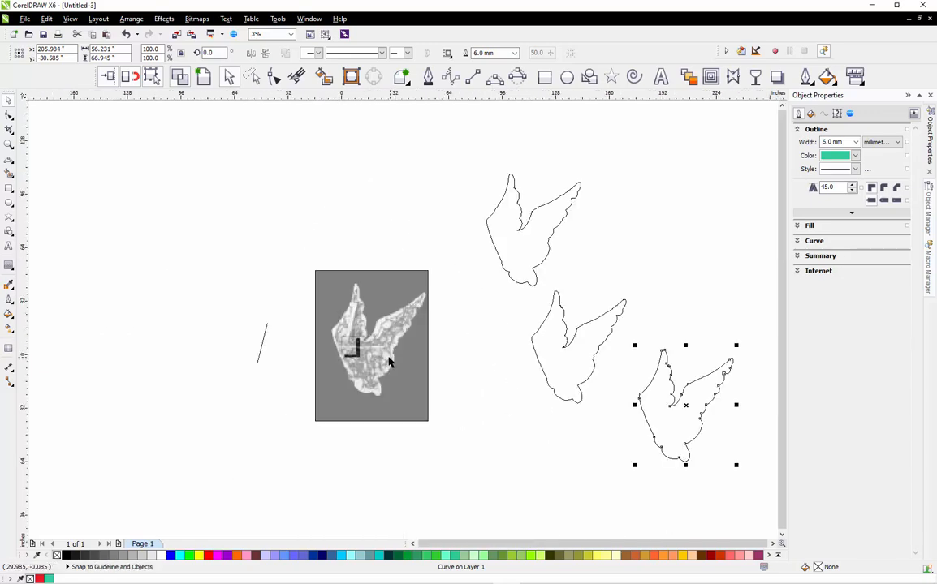
scroll(384, 388, "up", 1)
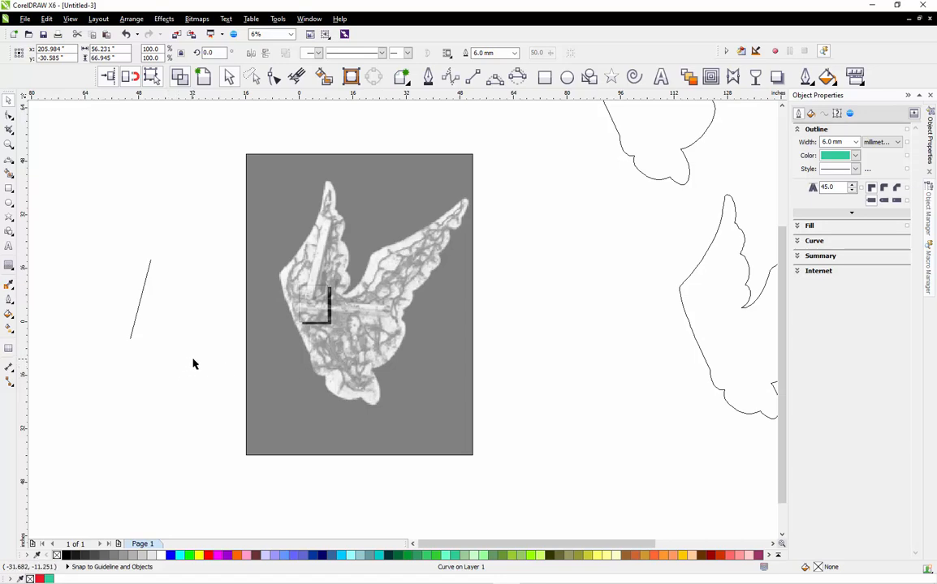
scroll(216, 361, "down", 1)
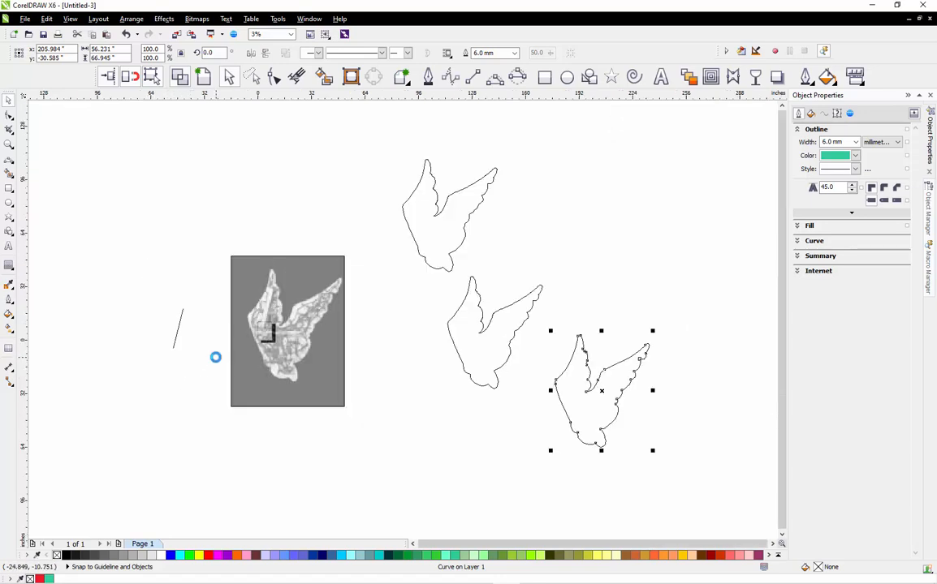